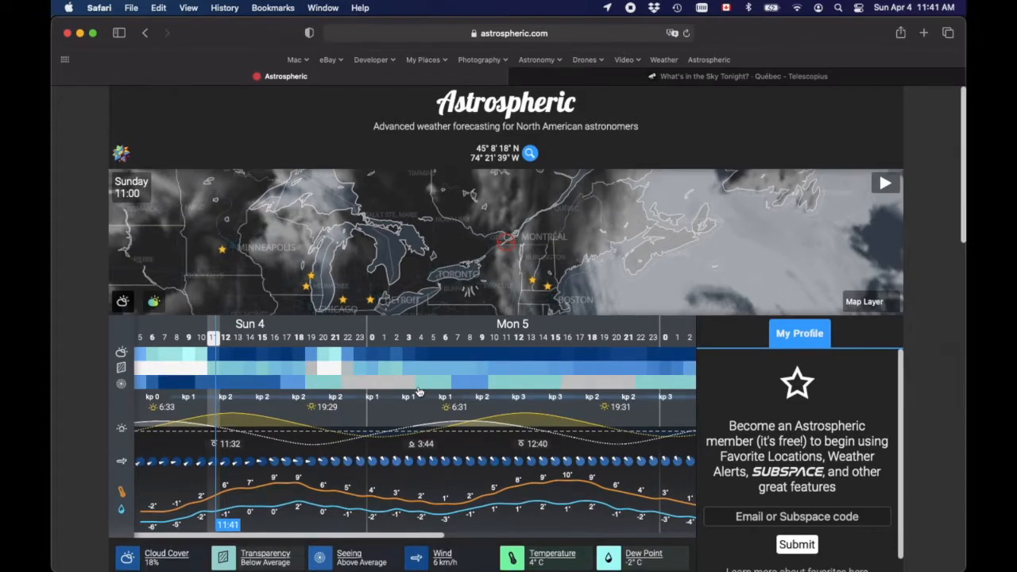
# Read the explanation of the Transparency scale linked from the hourly forecast, and return to the forecast.
pyautogui.scroll(-1, 419, 391)
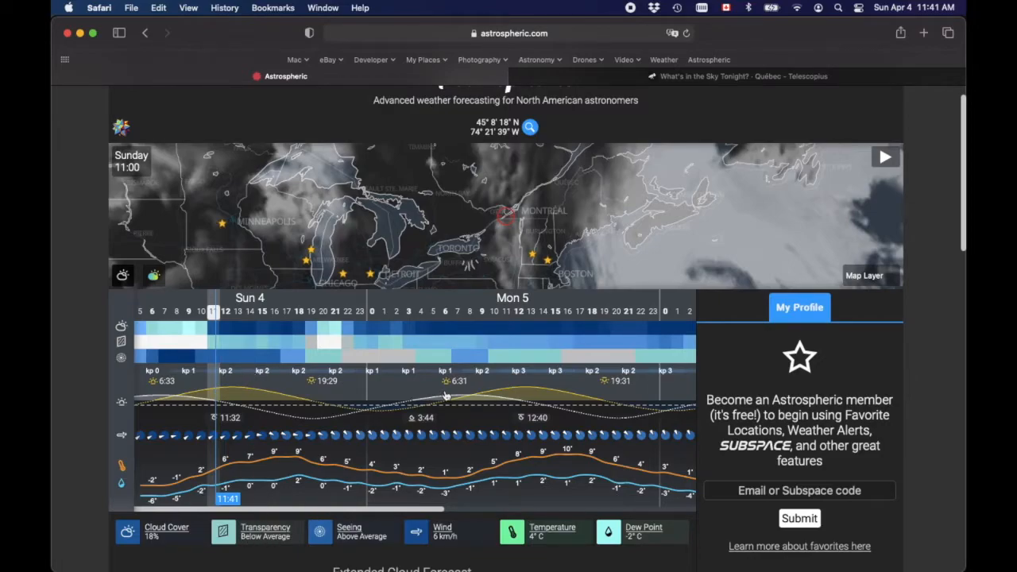
pyautogui.scroll(-5, 444, 383)
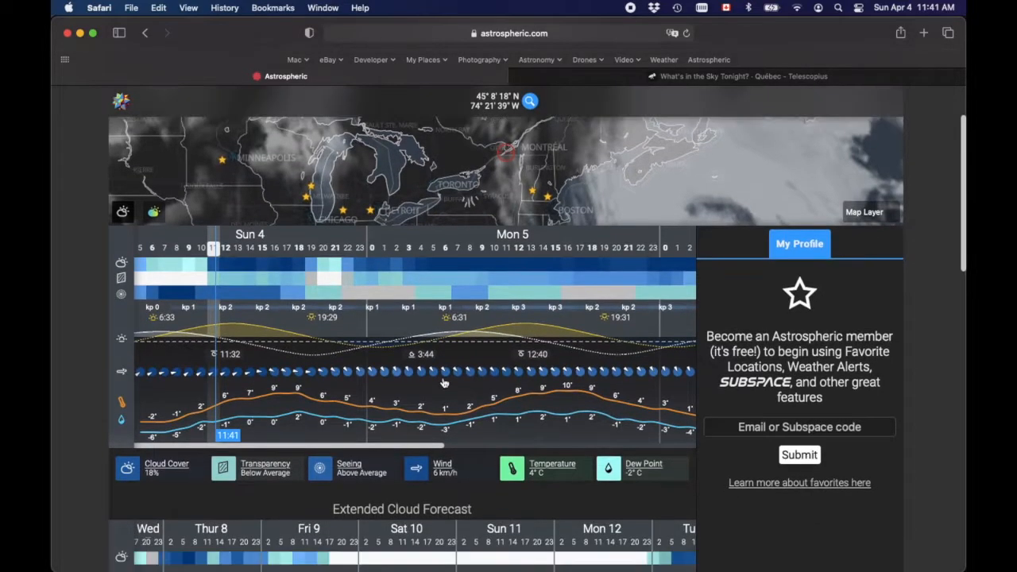
pyautogui.scroll(-2, 444, 382)
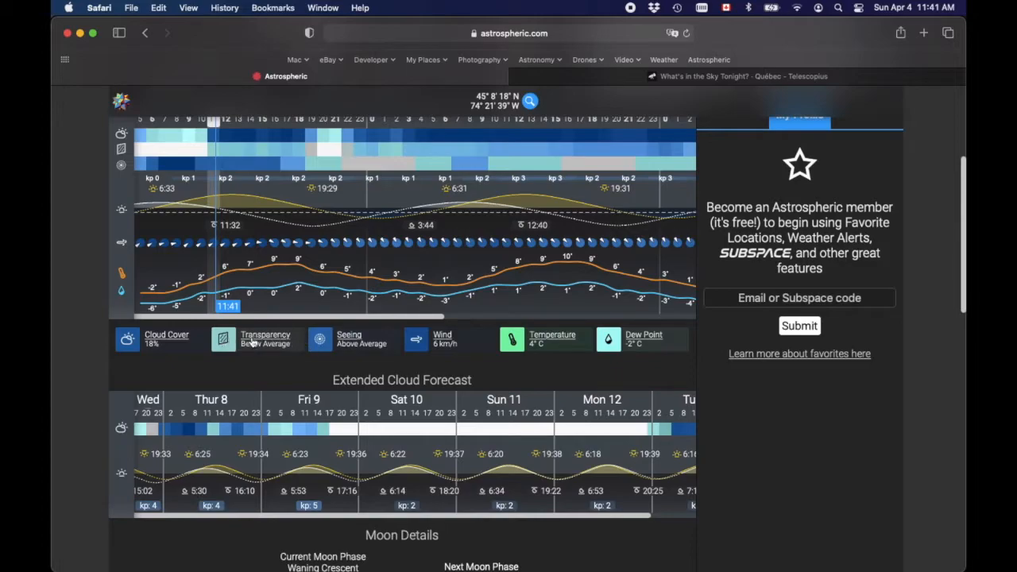
pyautogui.click(278, 339)
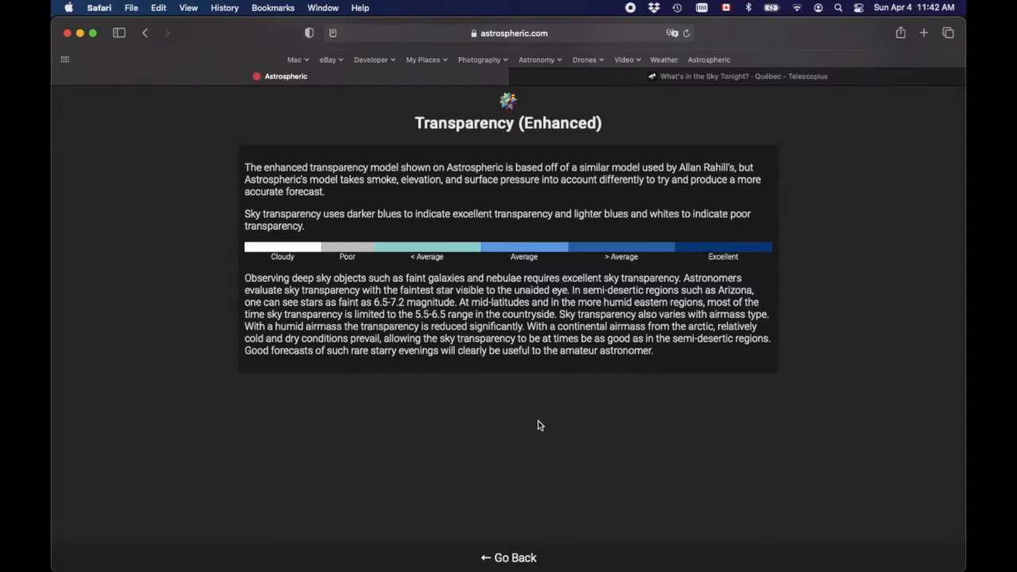
pyautogui.click(510, 558)
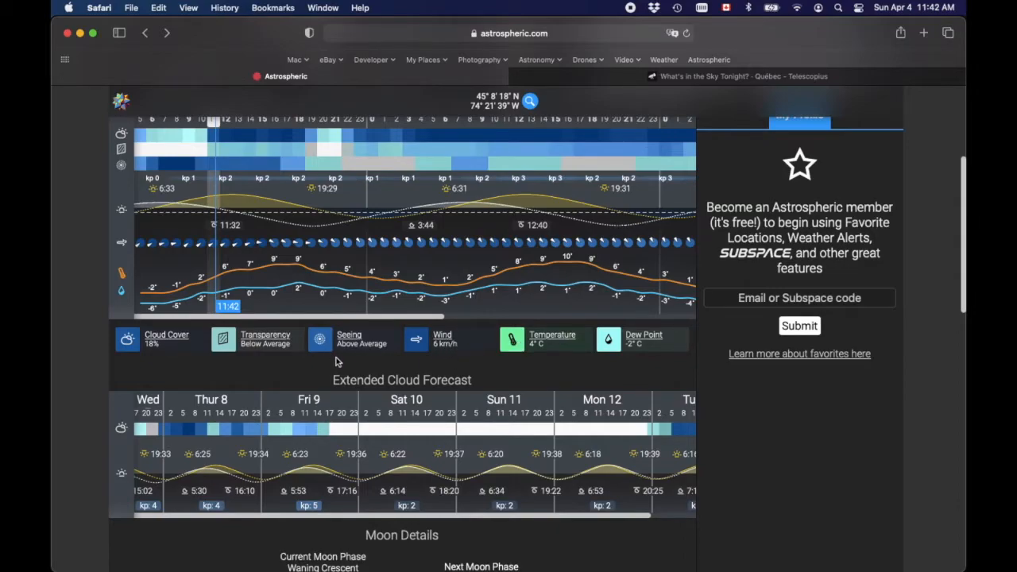
# Review the extended cloud forecast, the moon details and the forecast location details.
pyautogui.scroll(-5, 381, 445)
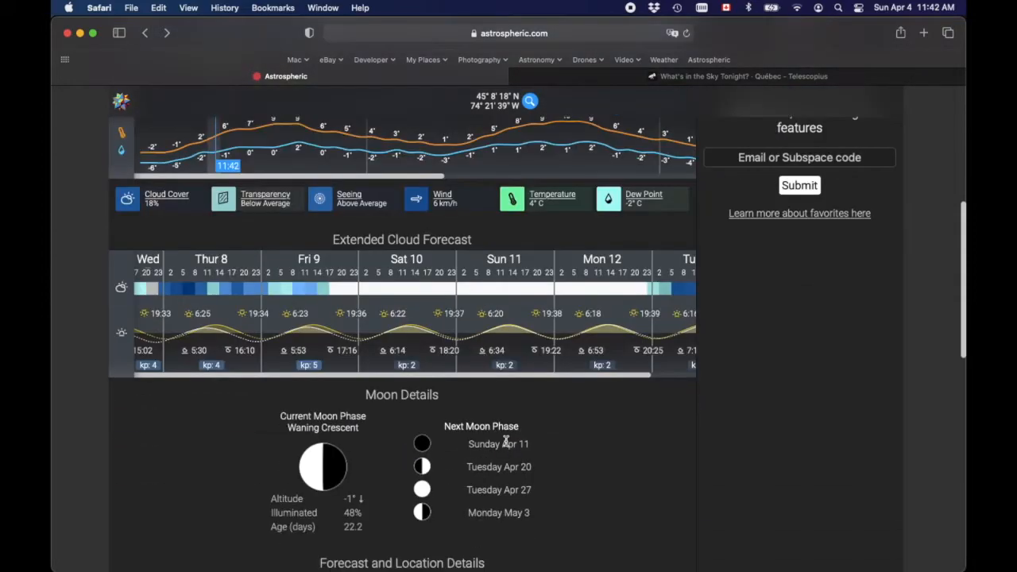
pyautogui.scroll(-4, 469, 417)
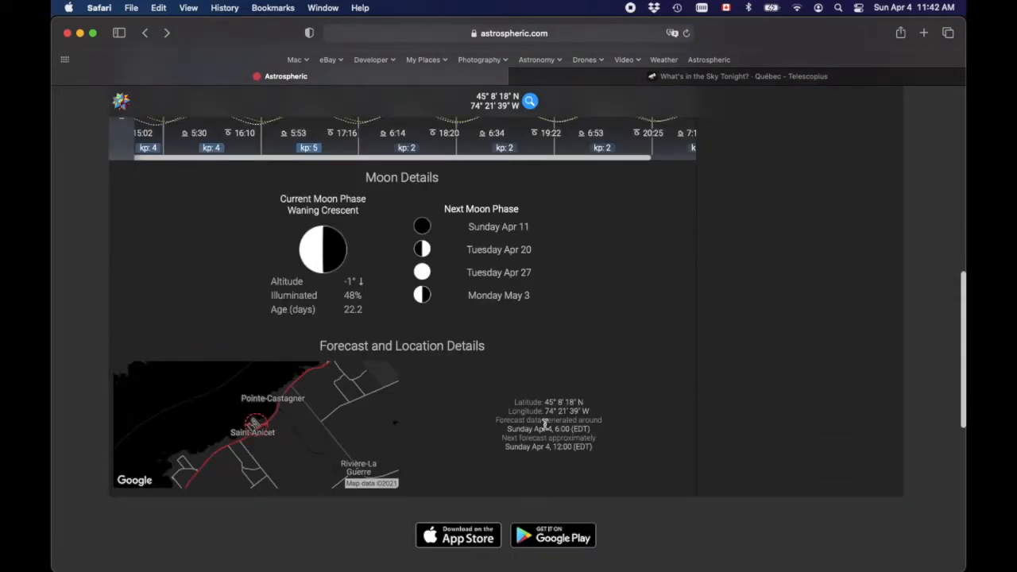
pyautogui.scroll(10, 602, 437)
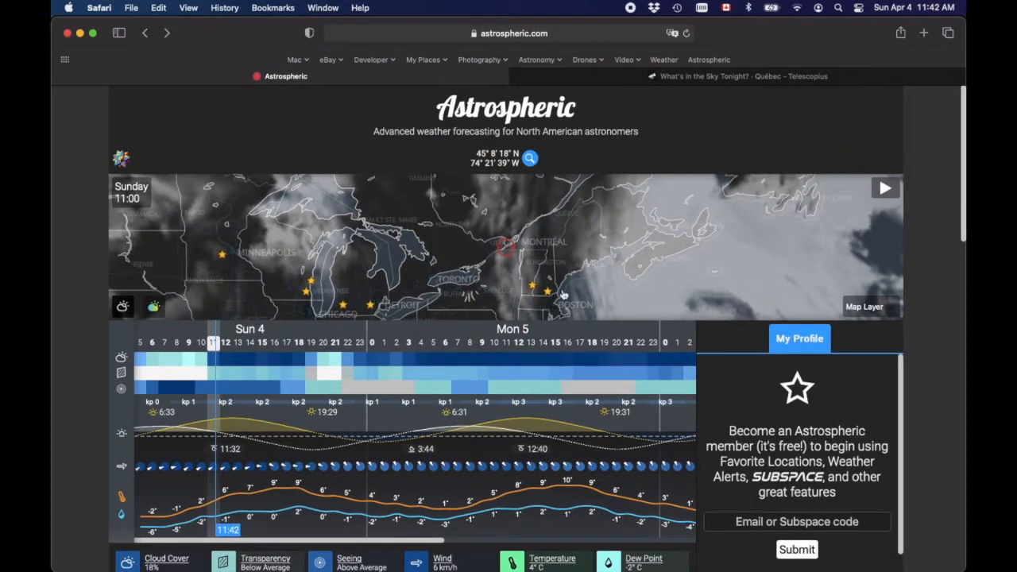
# View the light pollution and jet stream layers on the full-size map, and get a new forecast for the marked location.
pyautogui.click(507, 250)
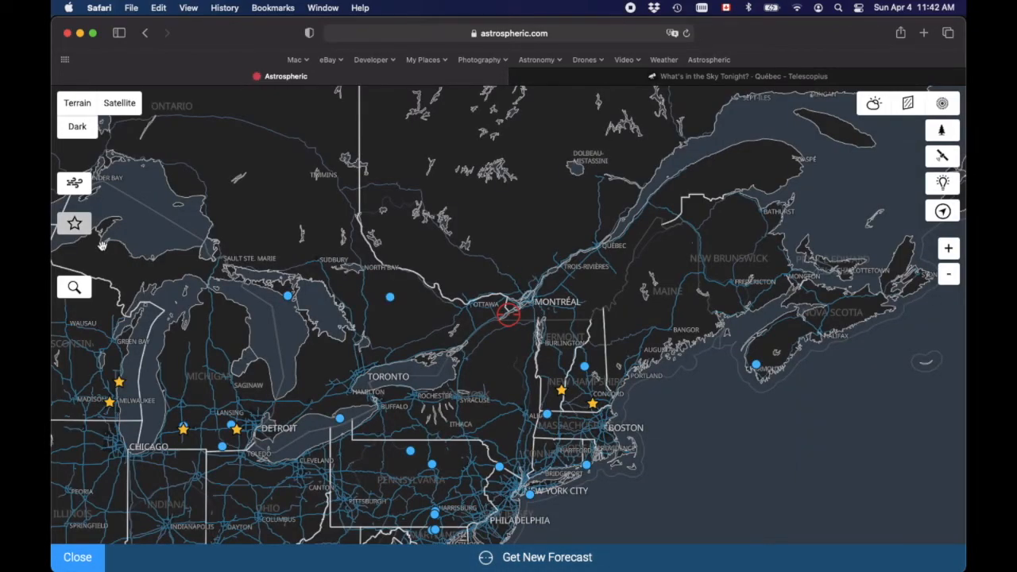
pyautogui.click(943, 183)
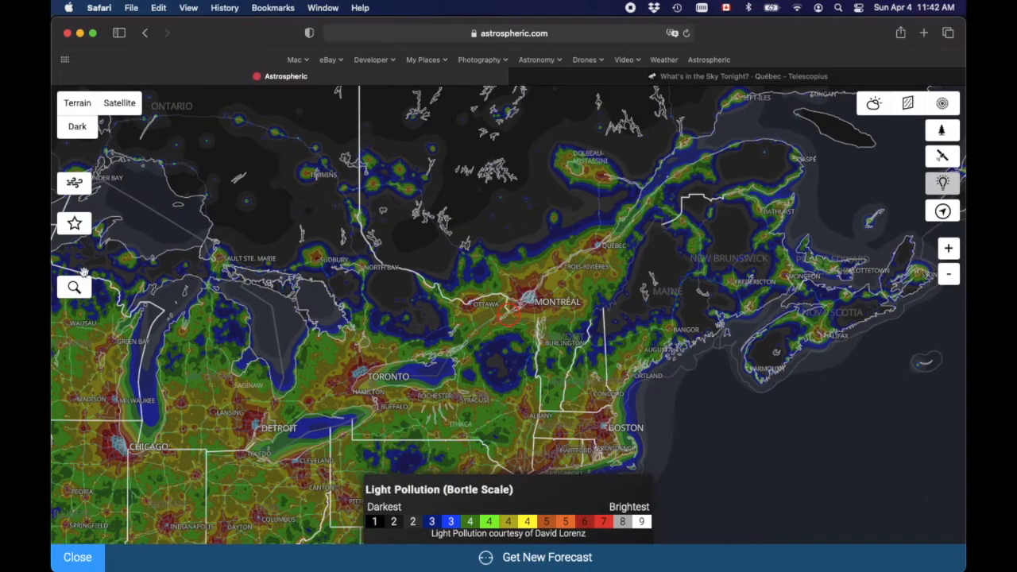
pyautogui.click(75, 184)
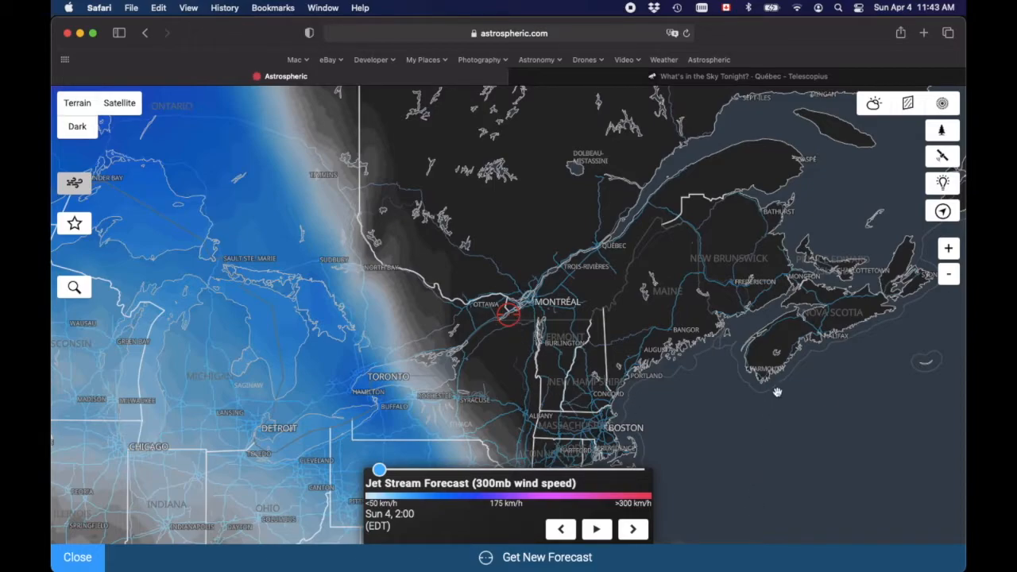
pyautogui.click(555, 559)
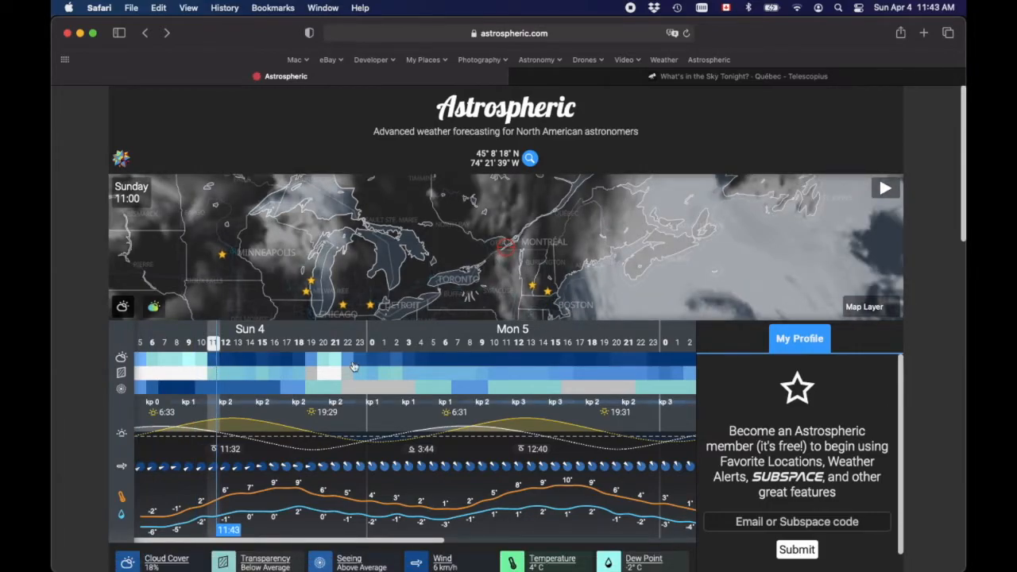
# Play the cloud cover forecast animation on the map above the hourly forecast, and stop it.
pyautogui.scroll(-1, 347, 529)
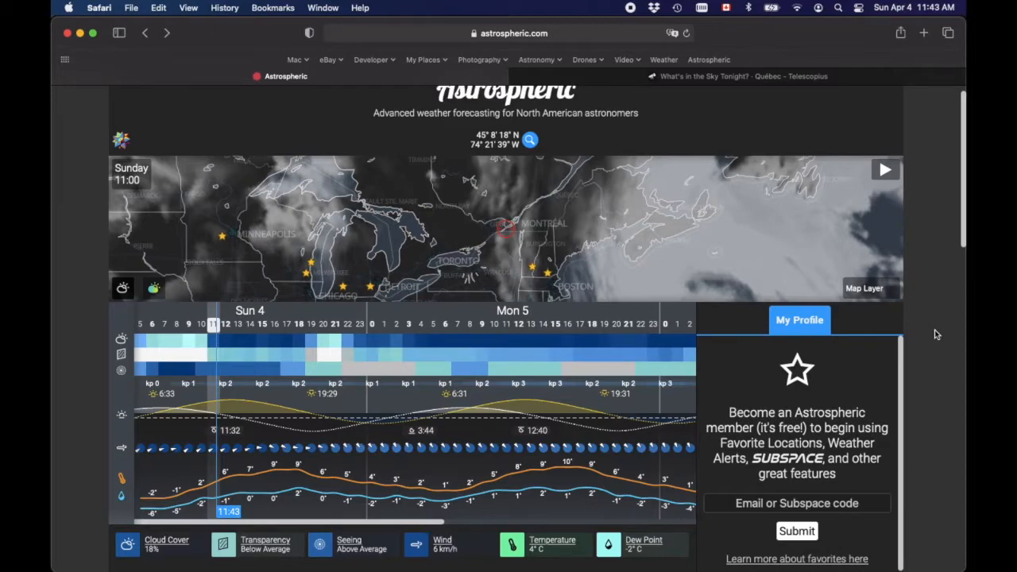
pyautogui.scroll(1, 935, 330)
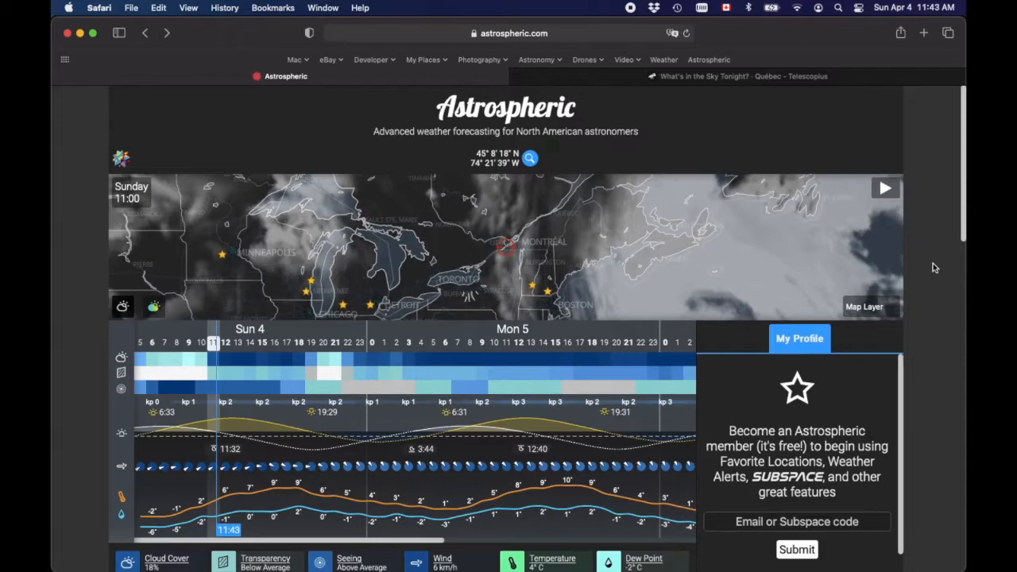
pyautogui.click(885, 189)
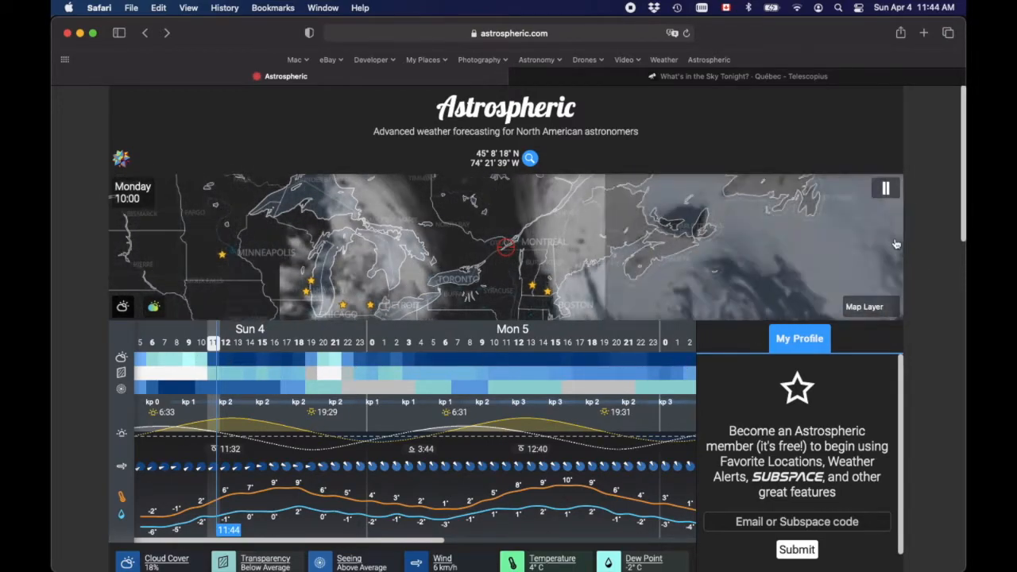
pyautogui.click(889, 193)
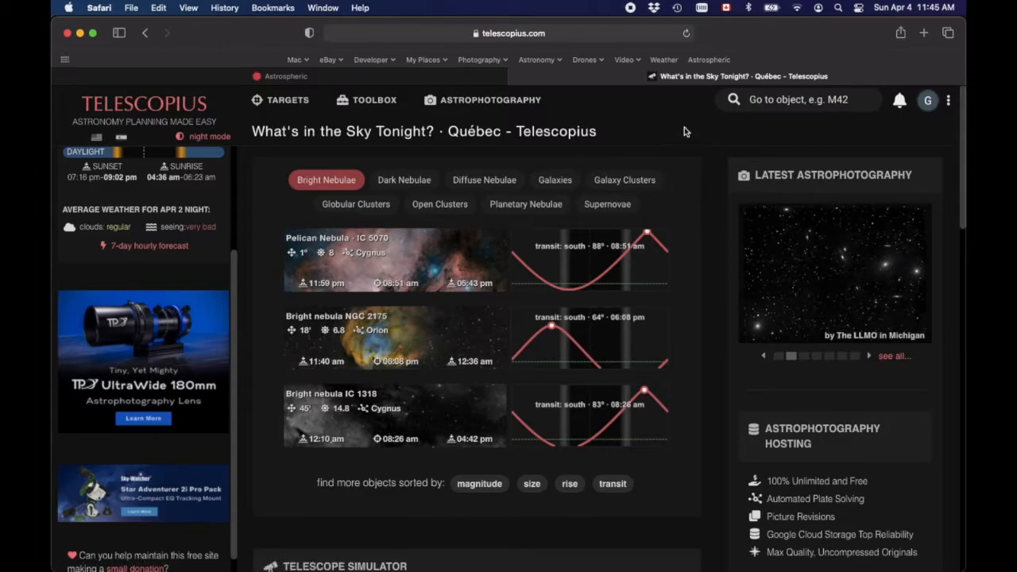
# Switch to Telescopius and check the observatory's moon, sunset and sunrise times and tonight's bright nebulae.
pyautogui.scroll(3, 78, 238)
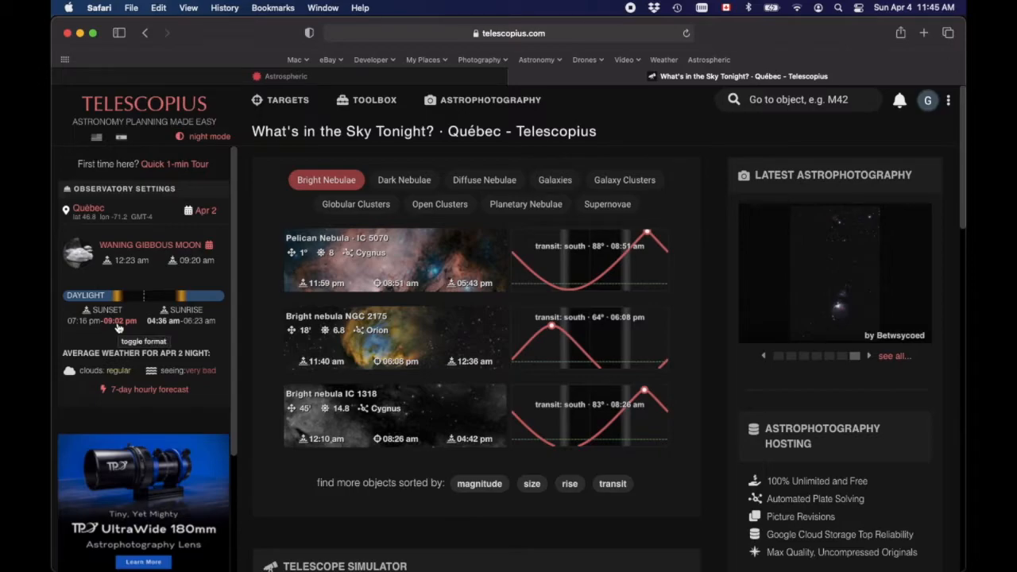
pyautogui.click(162, 330)
pyautogui.click(161, 329)
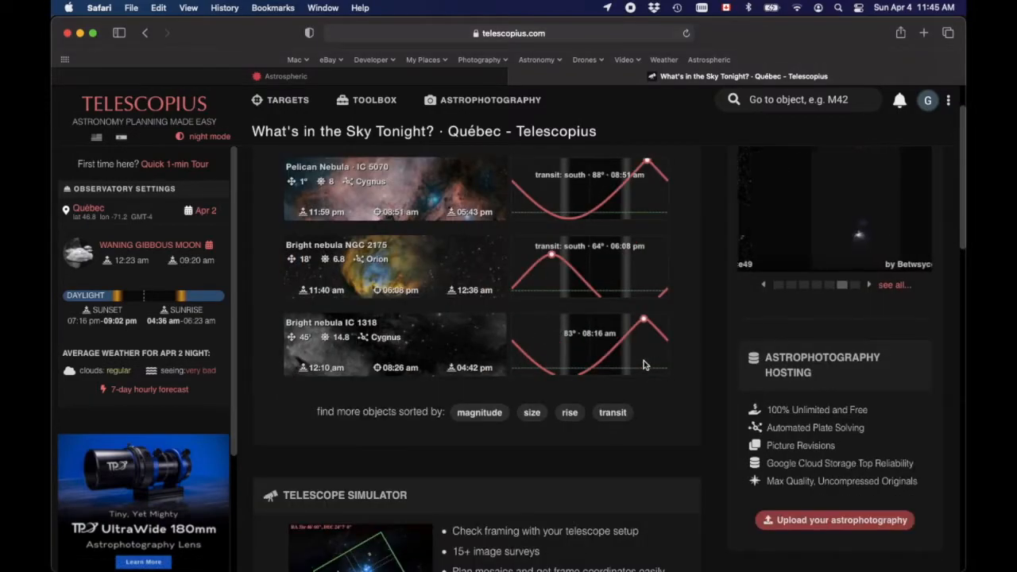
pyautogui.scroll(-3, 644, 365)
pyautogui.scroll(3, 644, 365)
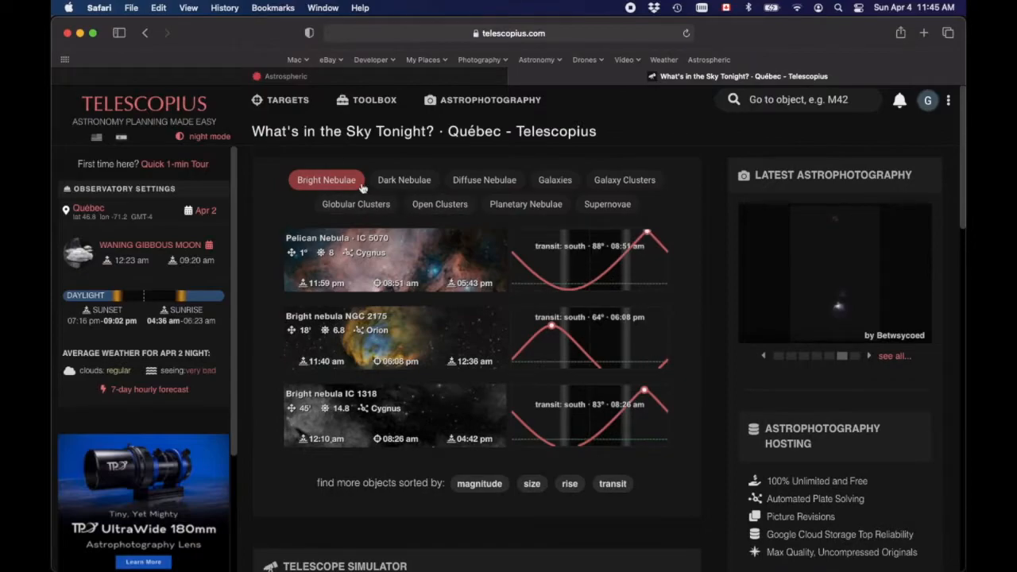
# Open the deep sky target search and set the minimum object altitude to 30°.
pyautogui.click(294, 101)
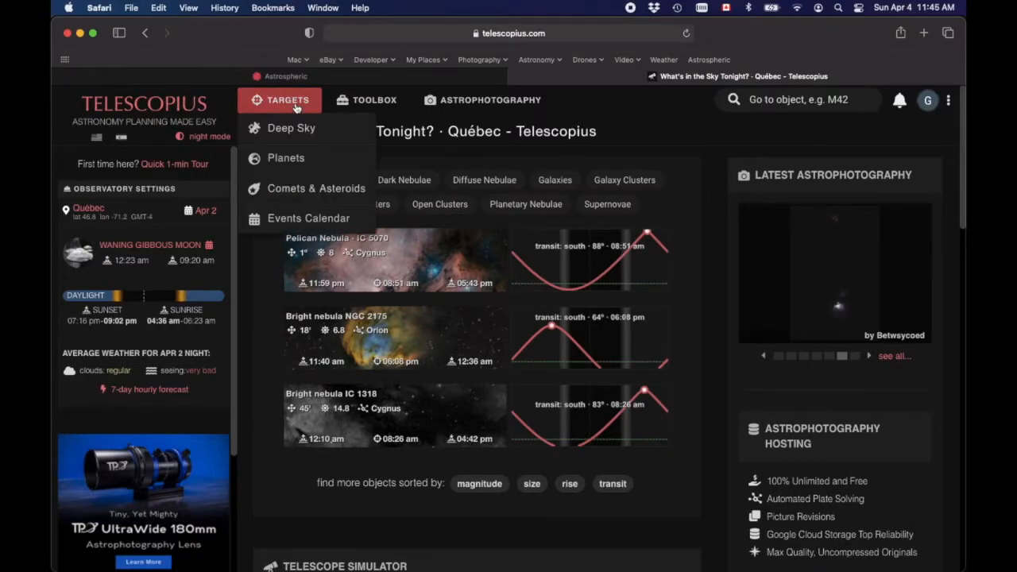
pyautogui.click(292, 128)
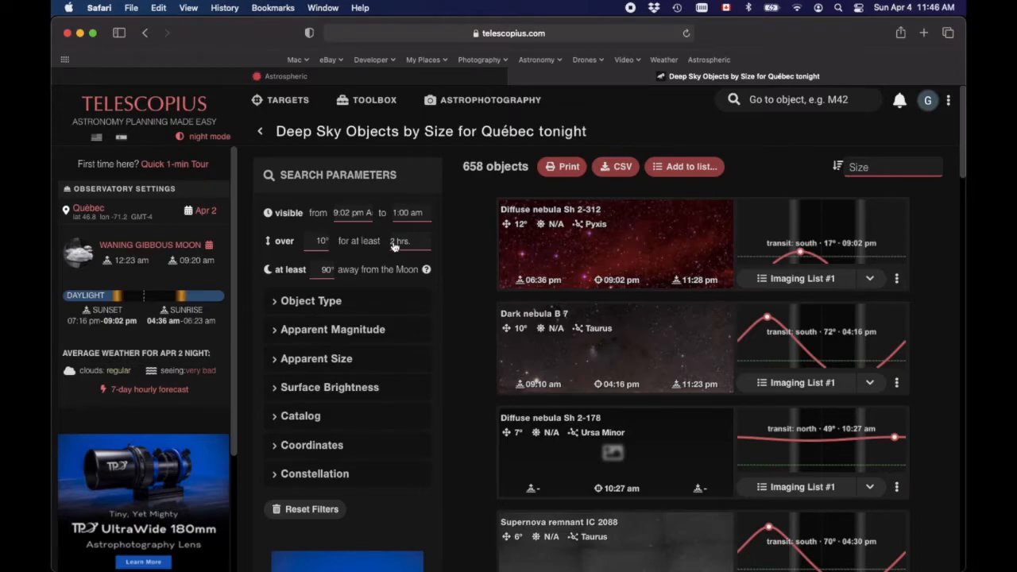
pyautogui.click(322, 243)
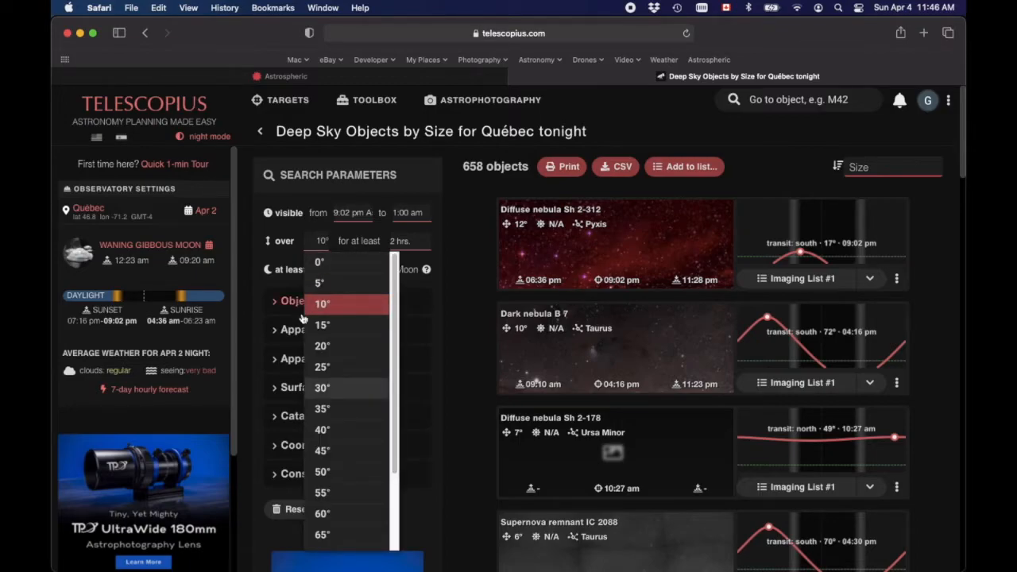
pyautogui.click(330, 388)
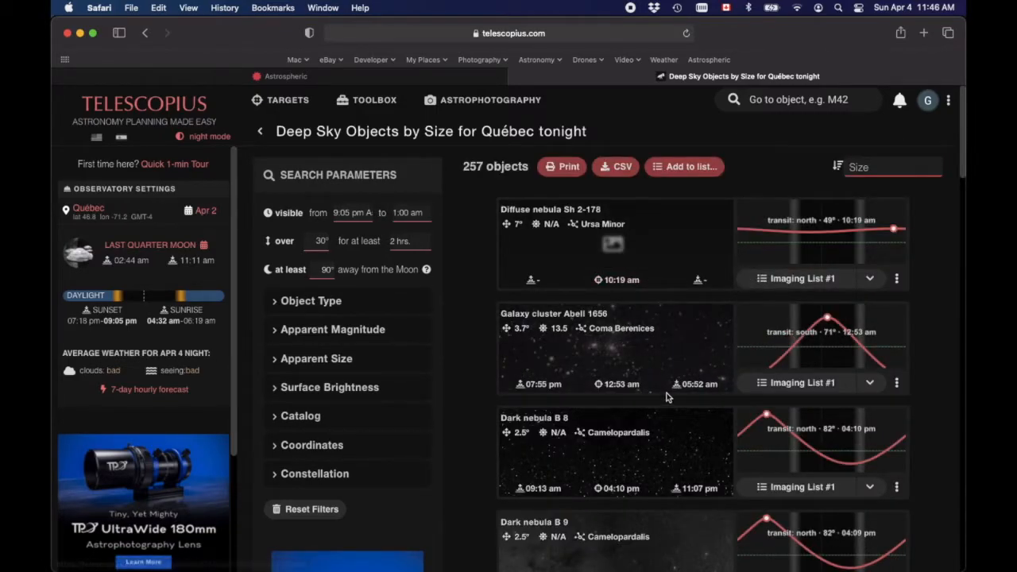
# Browse the filtered deep sky objects, examining their sizes, rise and set times, and transit graphs.
pyautogui.scroll(-5, 689, 374)
pyautogui.scroll(3, 668, 397)
pyautogui.scroll(3, 667, 397)
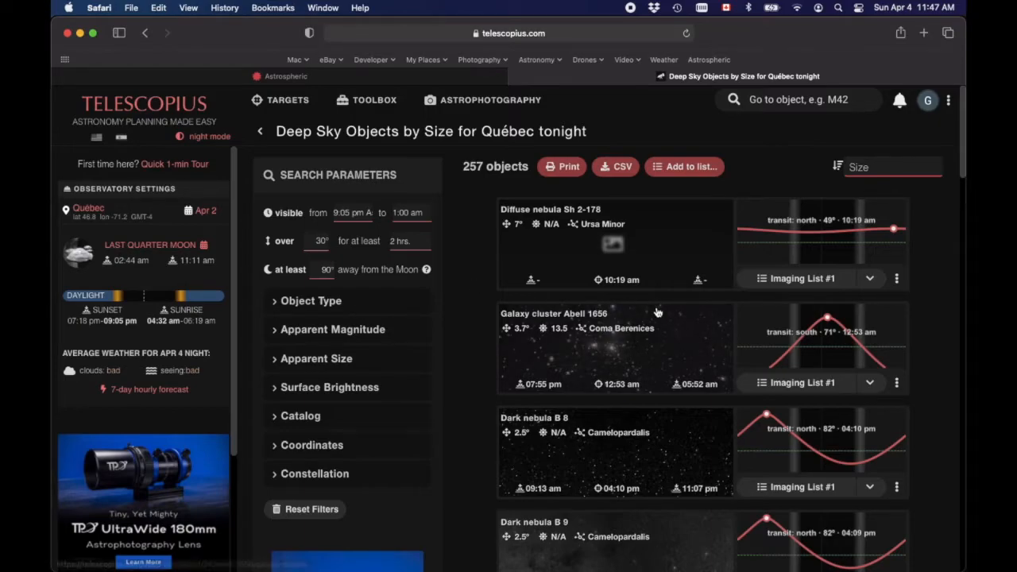
pyautogui.scroll(-10, 946, 338)
pyautogui.scroll(-1, 946, 340)
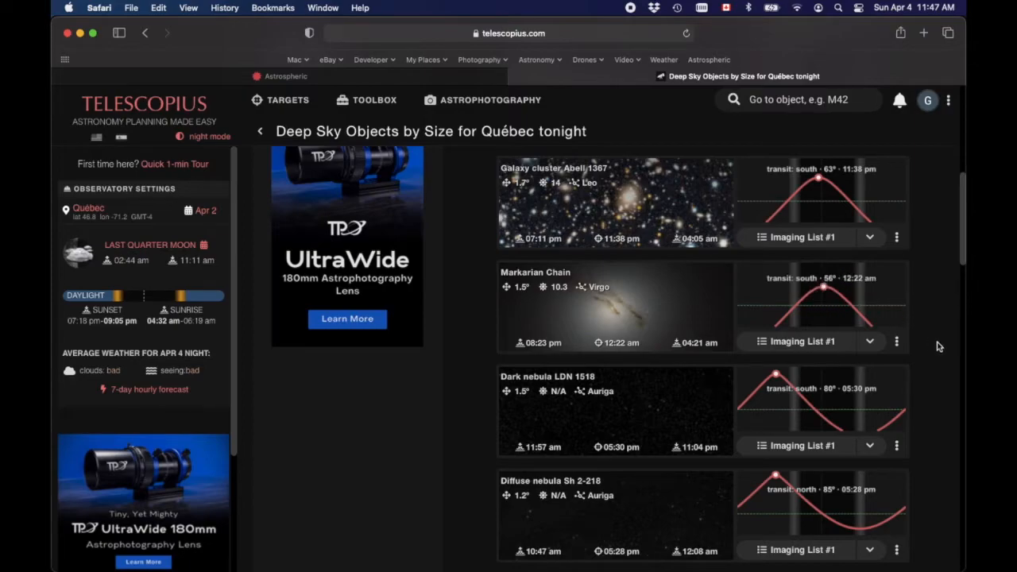
pyautogui.scroll(-1, 937, 307)
pyautogui.scroll(-2, 939, 309)
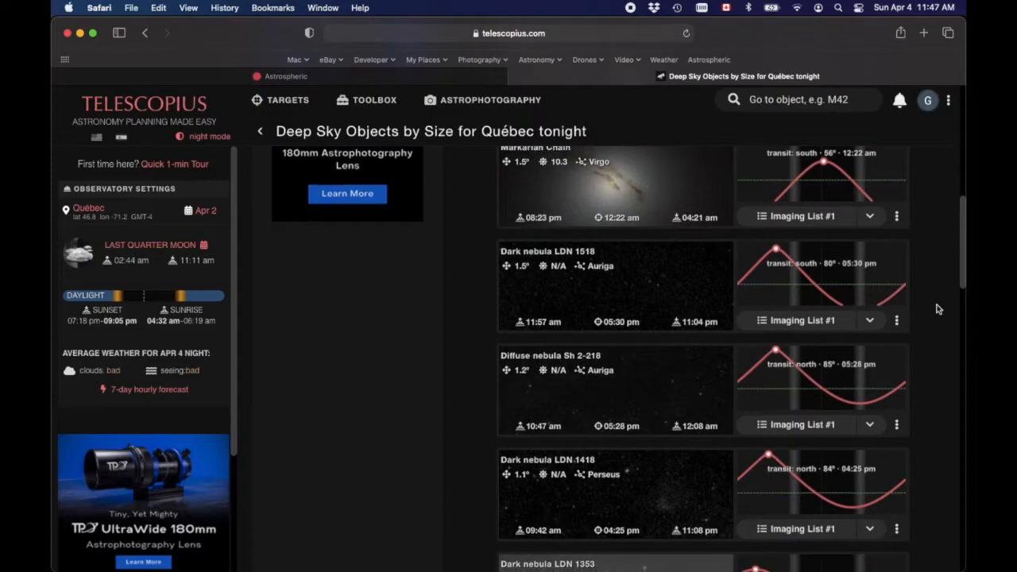
pyautogui.scroll(10, 939, 310)
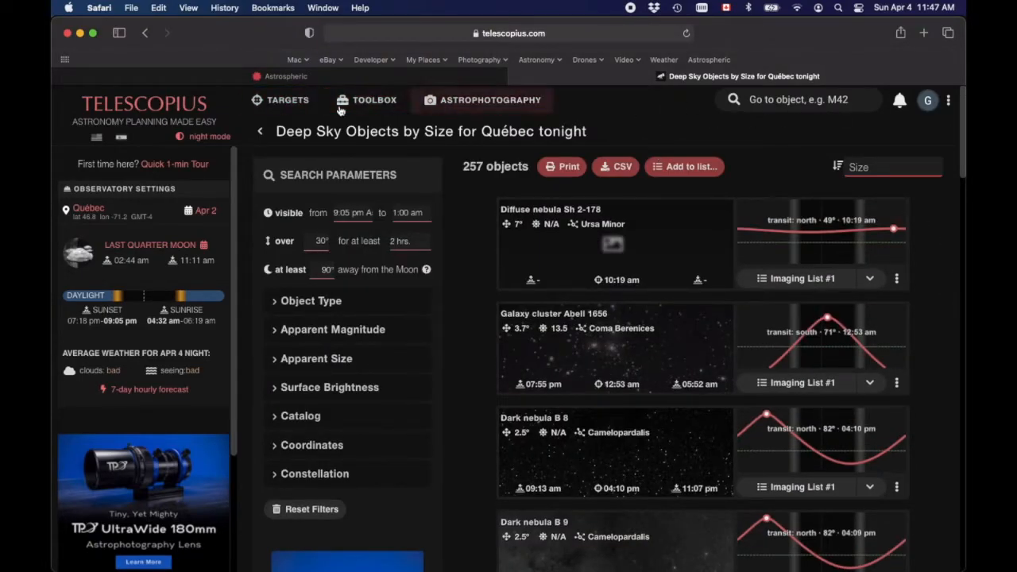
# Return to the overview of tonight's sky and look over its telescope simulator and upcoming events sections.
pyautogui.click(258, 134)
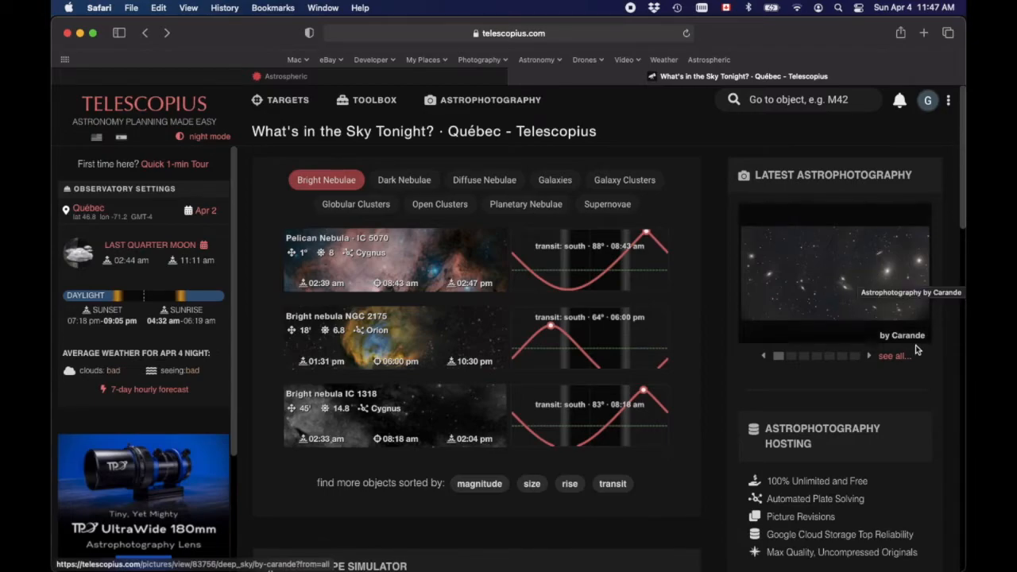
pyautogui.scroll(-5, 938, 342)
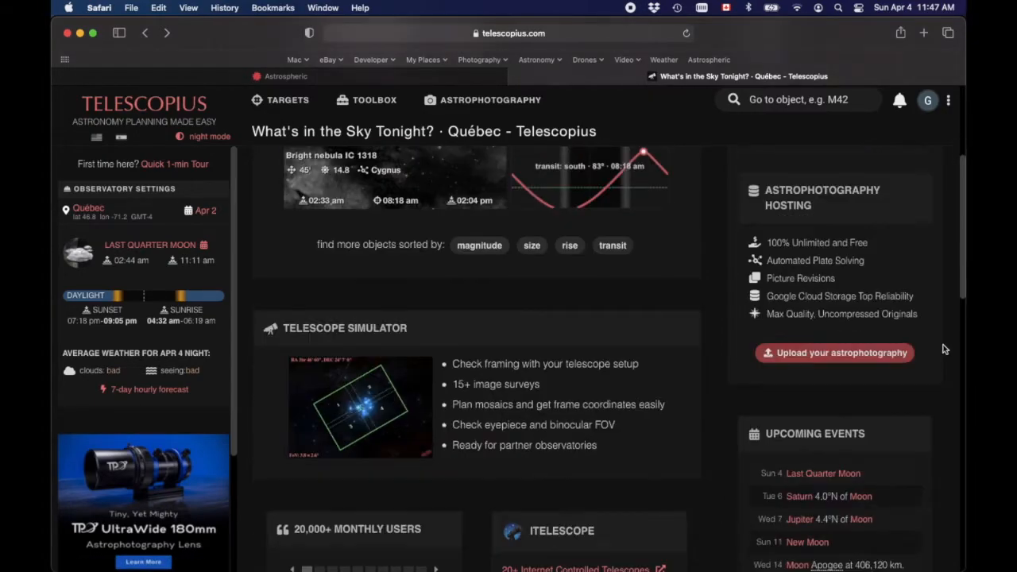
pyautogui.scroll(-1, 945, 350)
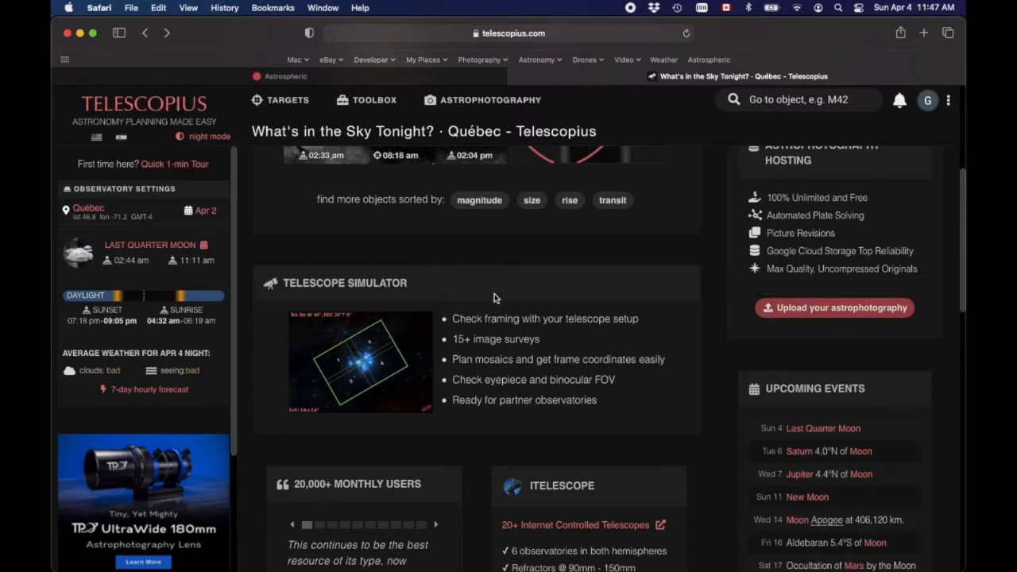
pyautogui.scroll(6, 384, 253)
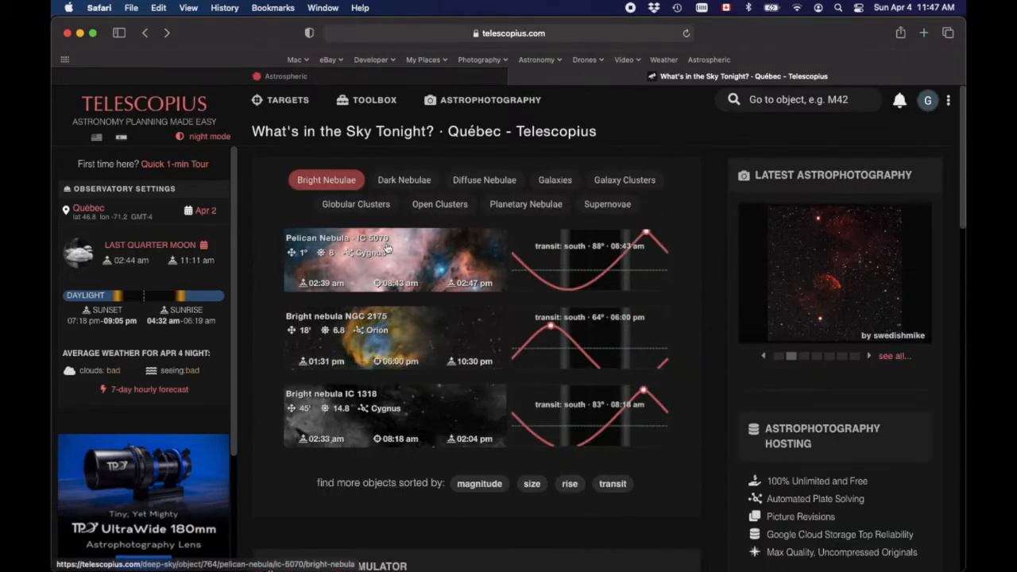
# Open the Pelican Nebula page and shift the sky in the telescope simulator to reframe the nebula within the camera's field of view.
pyautogui.click(403, 252)
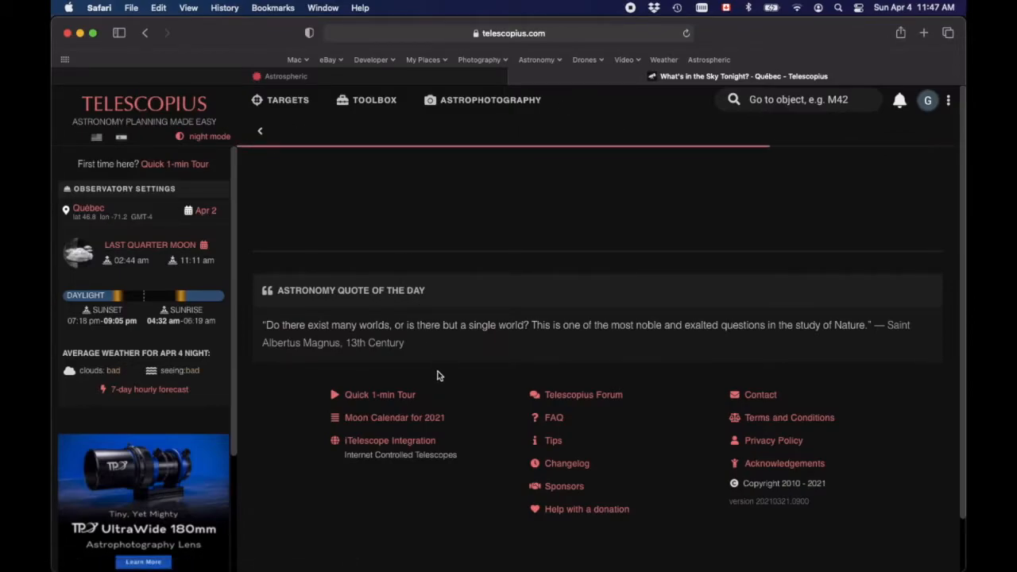
pyautogui.scroll(-5, 438, 375)
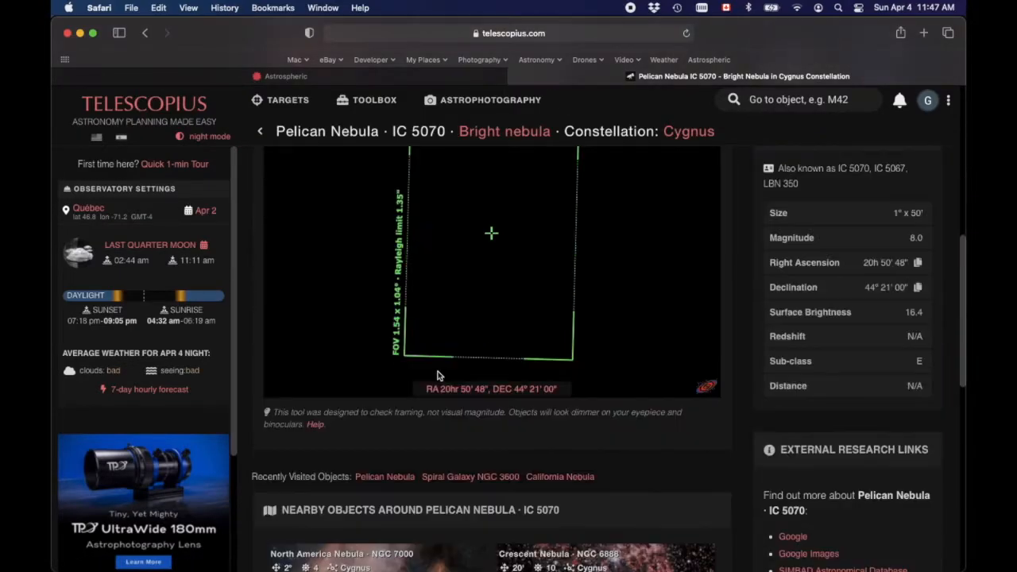
pyautogui.scroll(2, 456, 343)
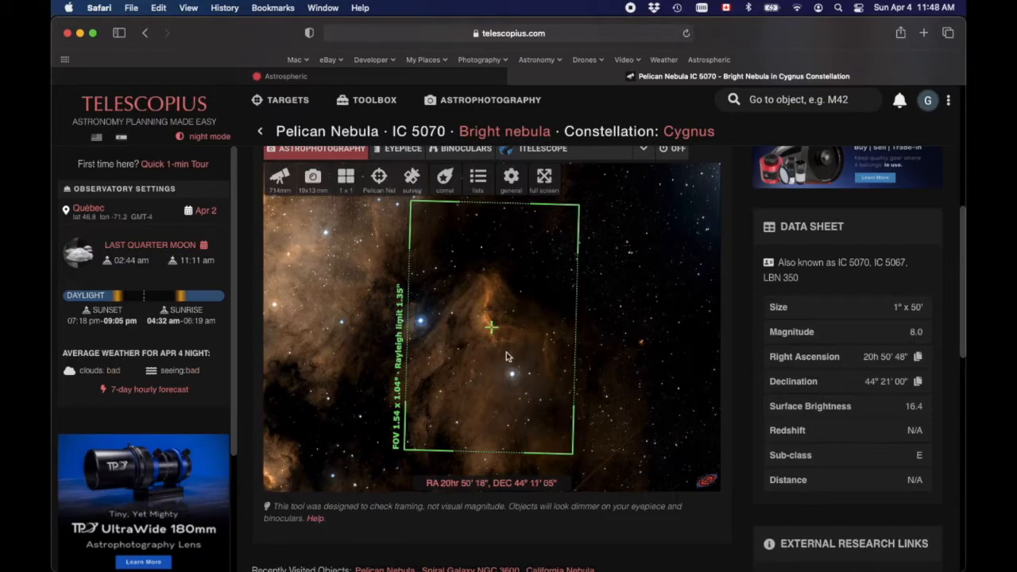
pyautogui.moveTo(497, 352); pyautogui.dragTo(518, 338)
pyautogui.moveTo(534, 332); pyautogui.dragTo(510, 363)
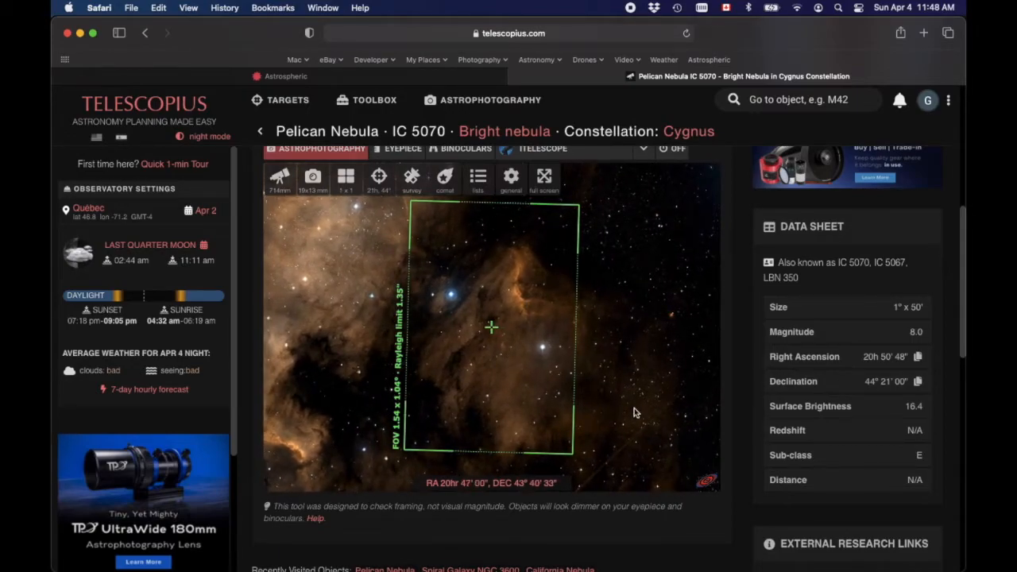
# Look over the nearby objects and external research links on the Pelican Nebula page.
pyautogui.scroll(-2, 636, 414)
pyautogui.scroll(-5, 634, 411)
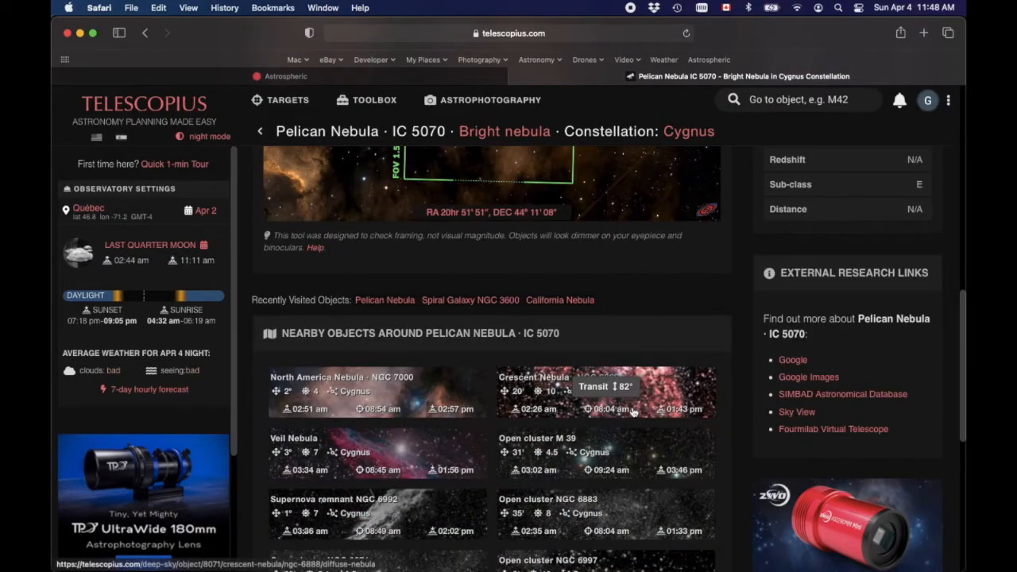
pyautogui.scroll(10, 634, 412)
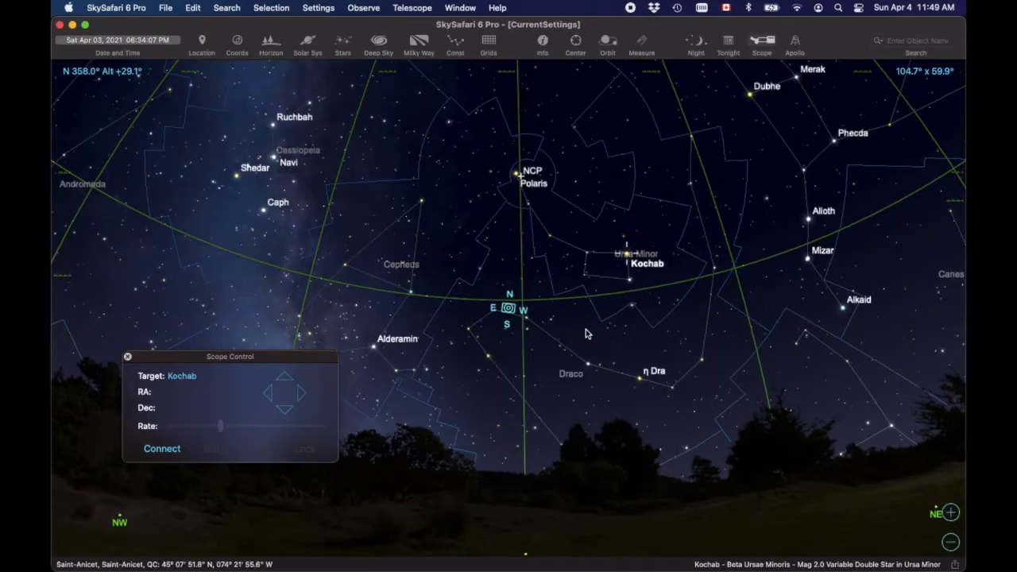
# In SkySafari 6 Pro, explore the northern sky around Draco and Cepheus and select the Elephant Trunk nebula.
pyautogui.scroll(-5, 588, 333)
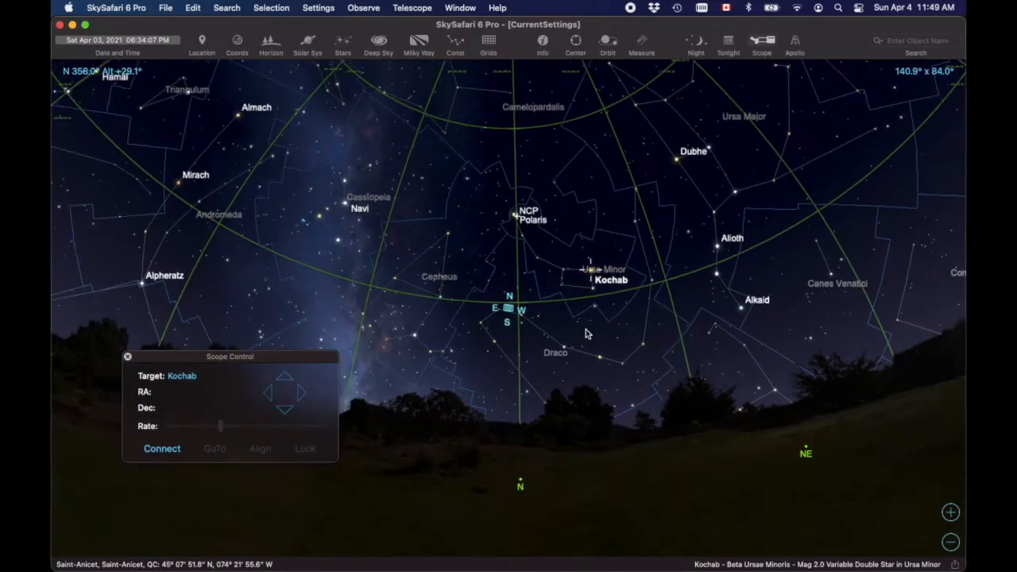
pyautogui.scroll(4, 586, 333)
pyautogui.scroll(6, 585, 333)
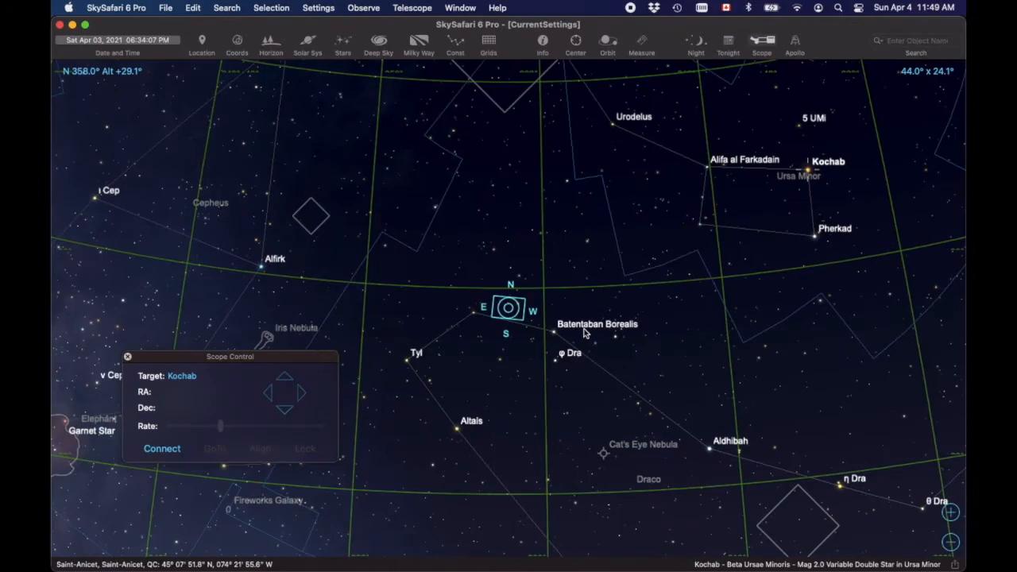
pyautogui.moveTo(440, 360); pyautogui.dragTo(774, 250)
pyautogui.moveTo(600, 362); pyautogui.dragTo(689, 289)
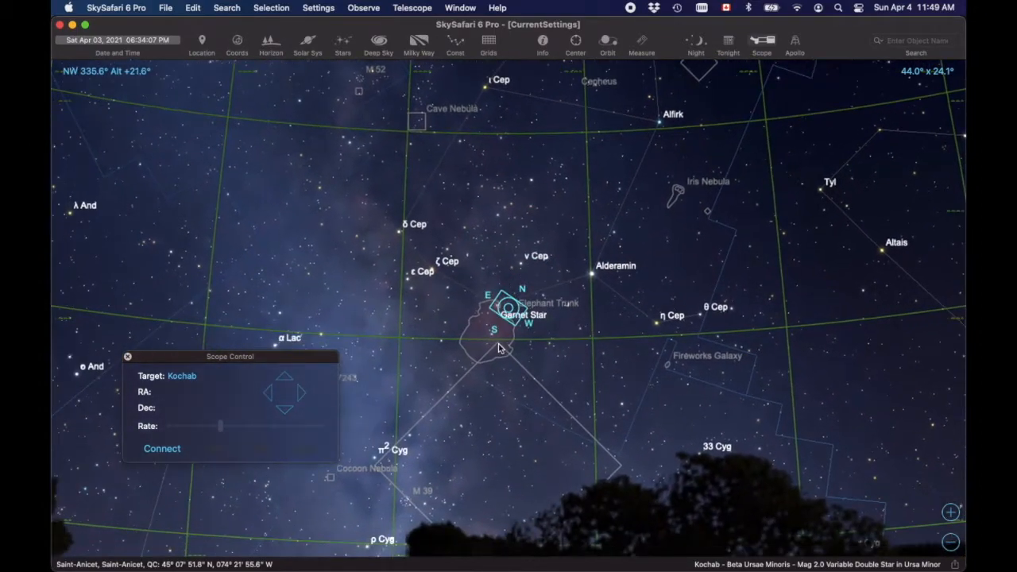
pyautogui.moveTo(493, 362); pyautogui.dragTo(446, 387)
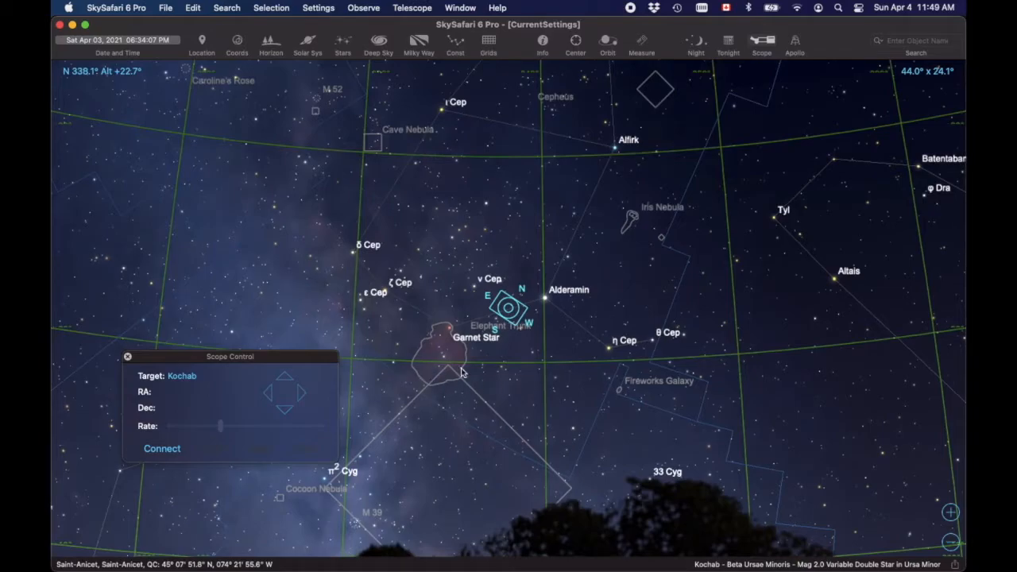
pyautogui.click(451, 369)
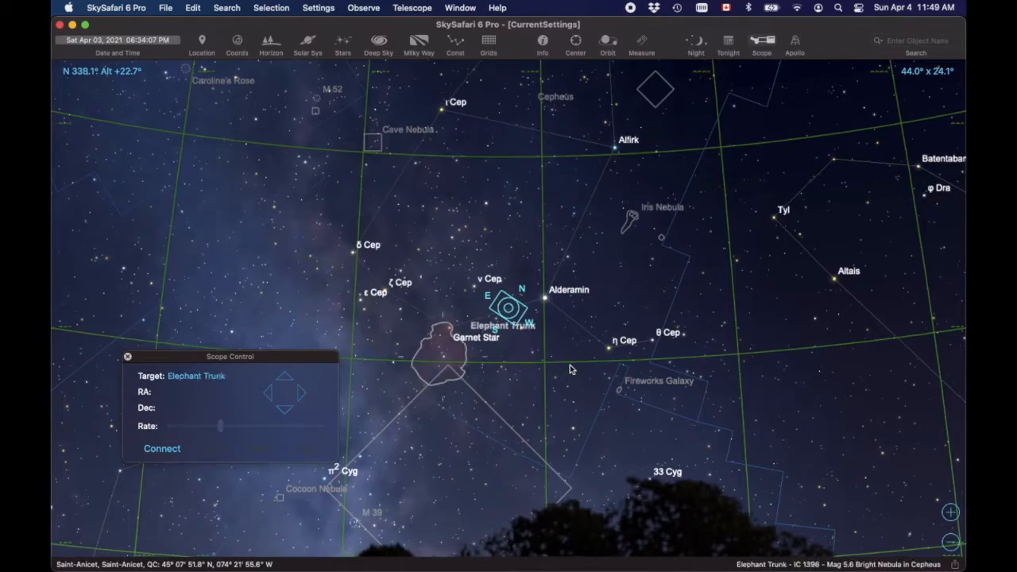
# Select the Iris Nebula as the target and recentre the sky chart on the area below Polaris.
pyautogui.click(631, 221)
pyautogui.moveTo(725, 270); pyautogui.dragTo(561, 375)
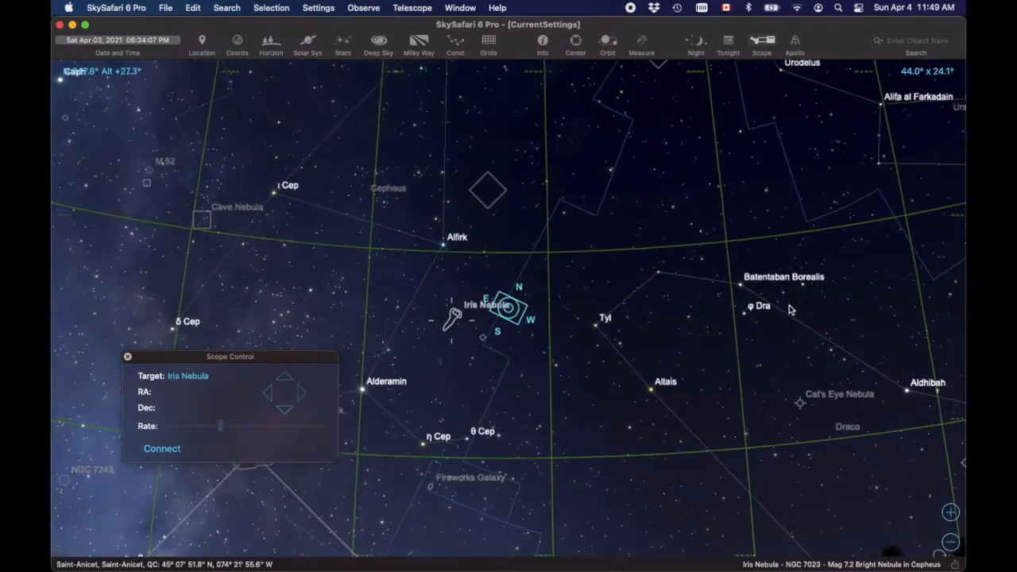
pyautogui.moveTo(784, 316); pyautogui.dragTo(635, 321)
pyautogui.scroll(-5, 713, 292)
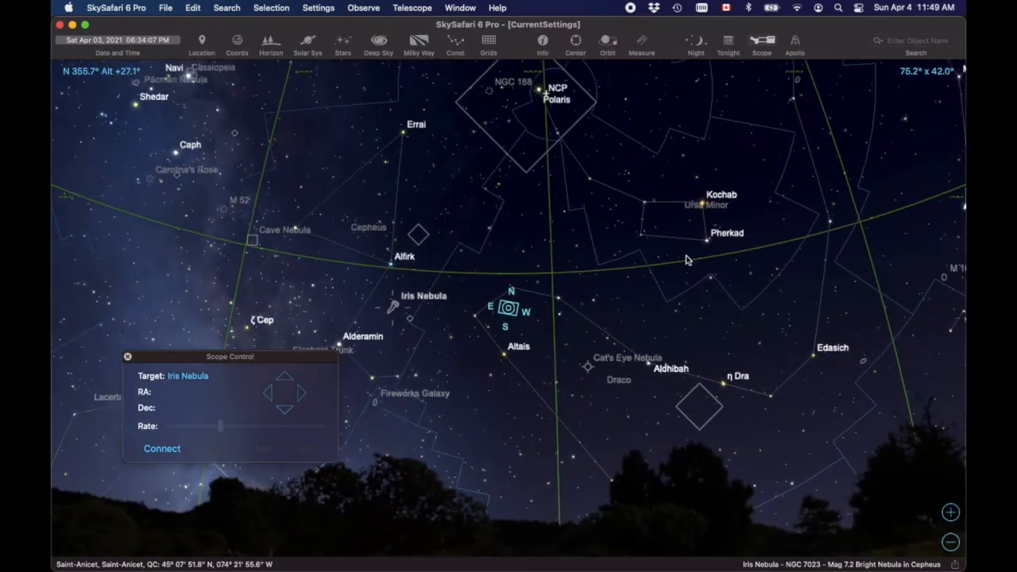
pyautogui.moveTo(688, 261); pyautogui.dragTo(664, 292)
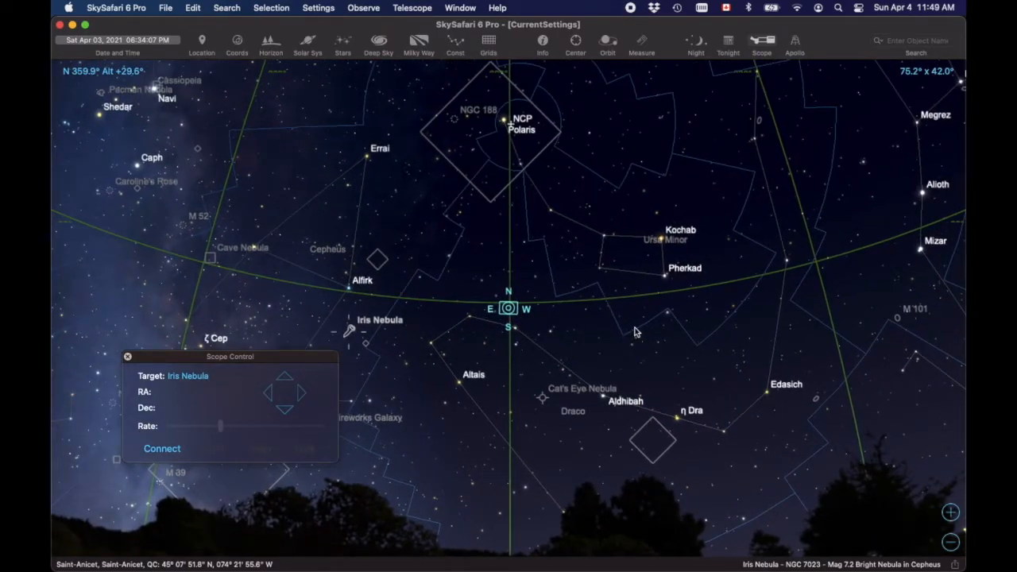
pyautogui.moveTo(660, 272); pyautogui.dragTo(664, 290)
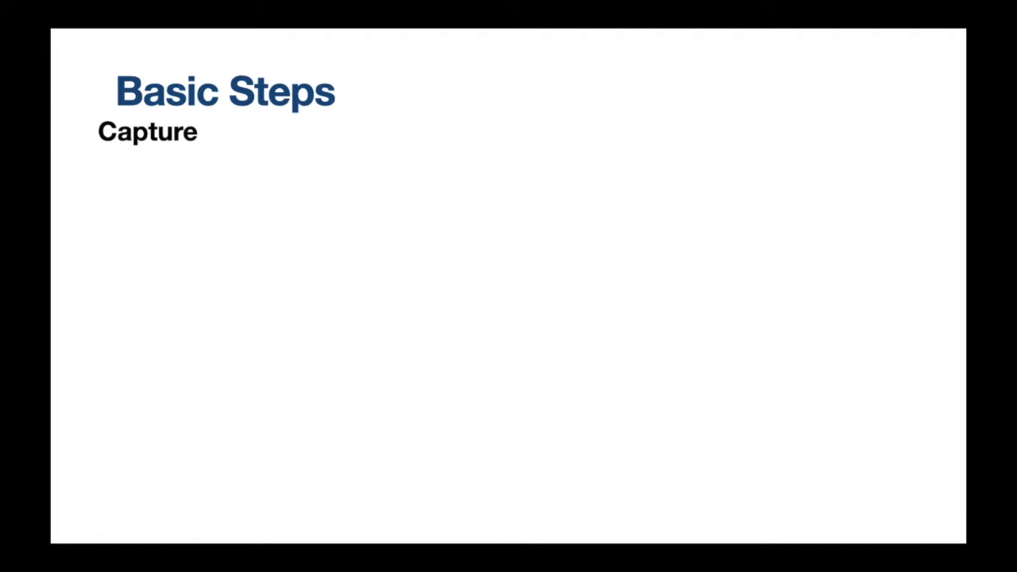
pyautogui.press('Right')
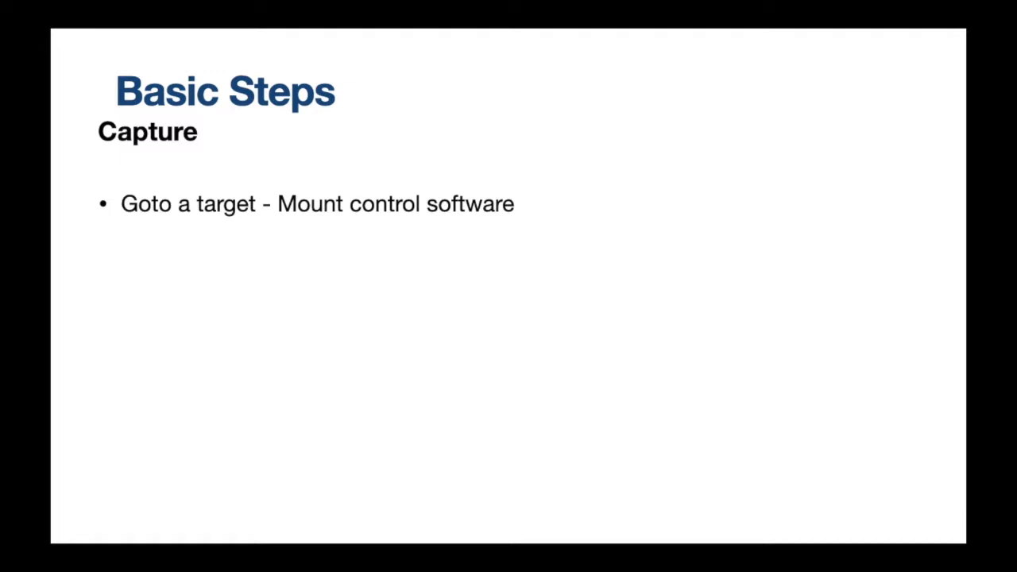
pyautogui.press('Right')
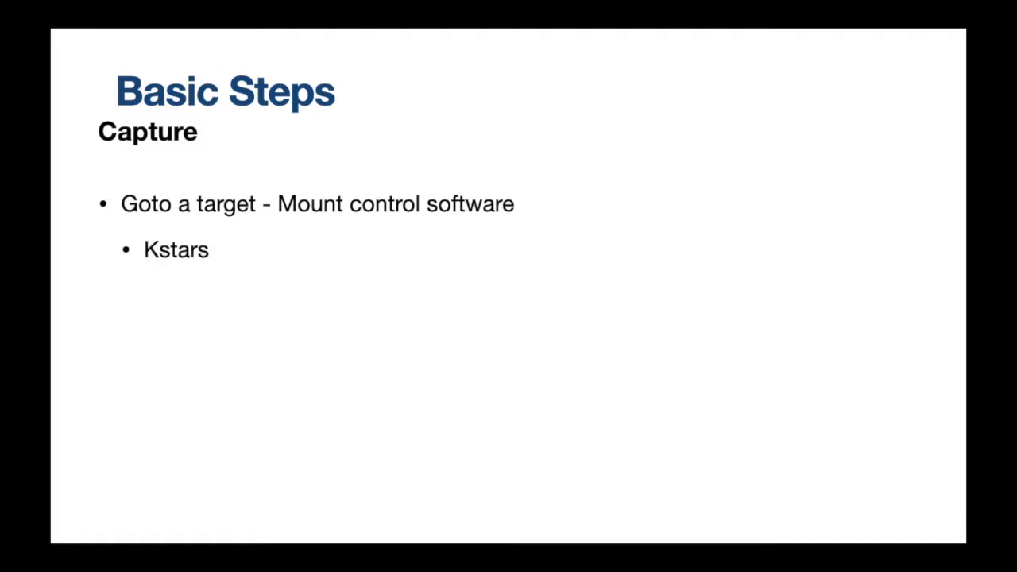
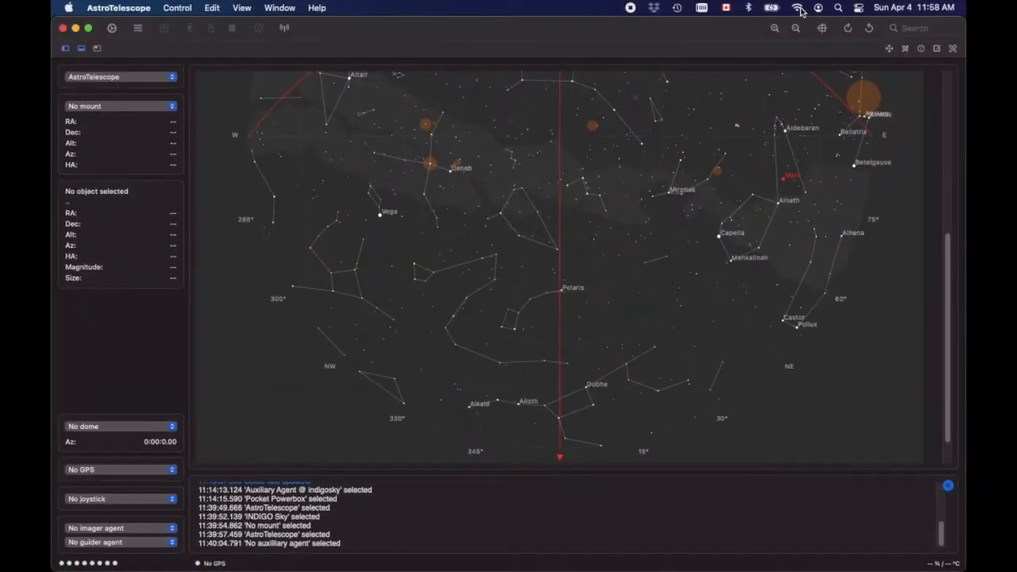
# Check which Wi-Fi network the Mac is connected to, and close the network list.
pyautogui.click(801, 9)
pyautogui.click(800, 10)
pyautogui.click(798, 9)
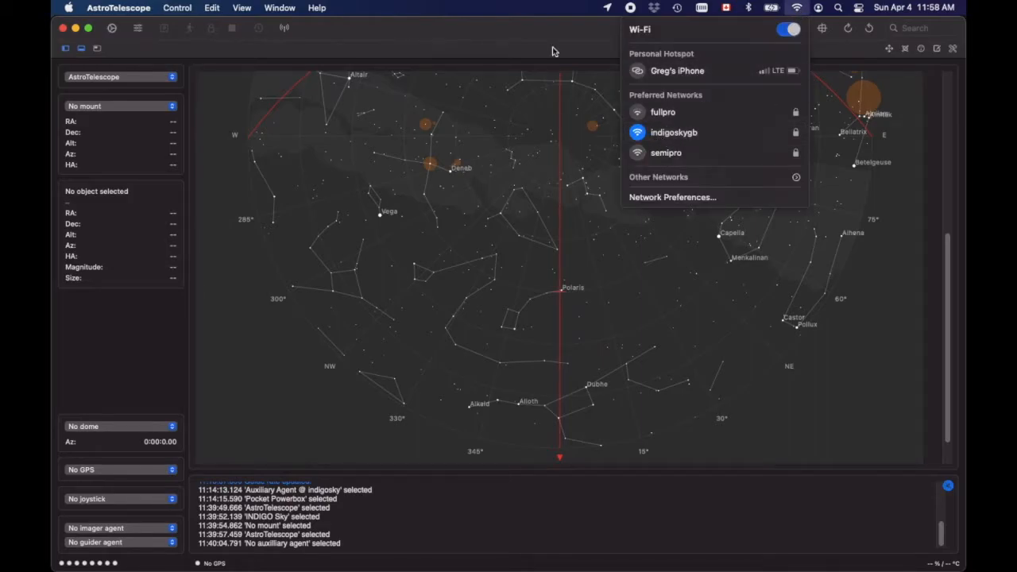
pyautogui.click(467, 33)
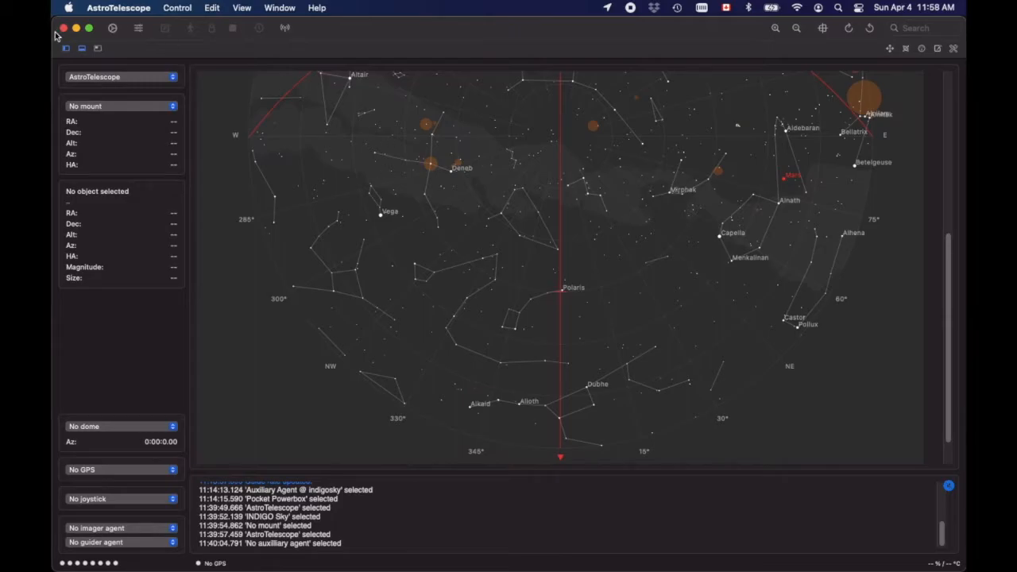
# In AstroTelescope, choose INDIGO Sky as the mount agent and Mount SynScan as the mount.
pyautogui.click(152, 82)
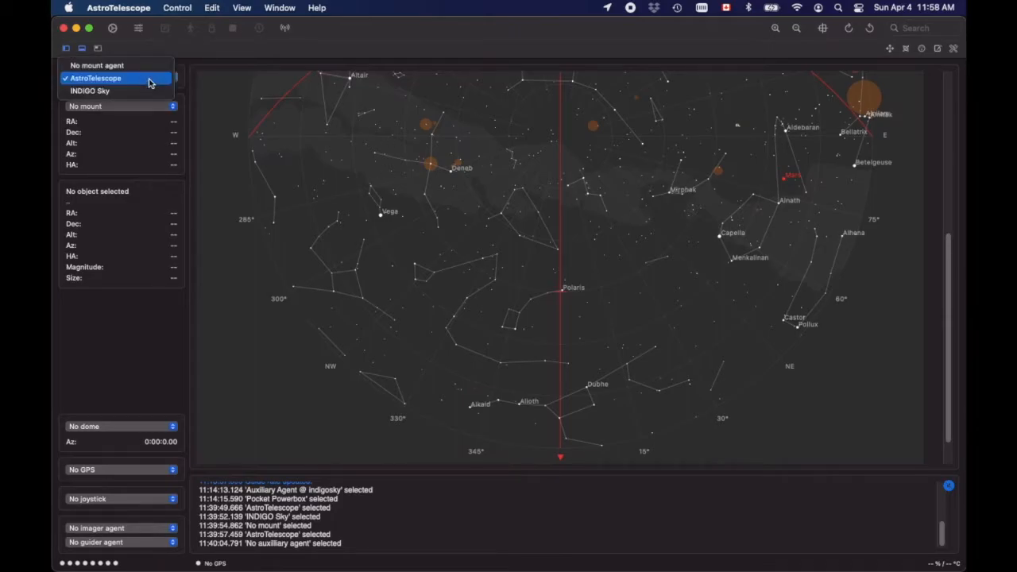
pyautogui.click(102, 92)
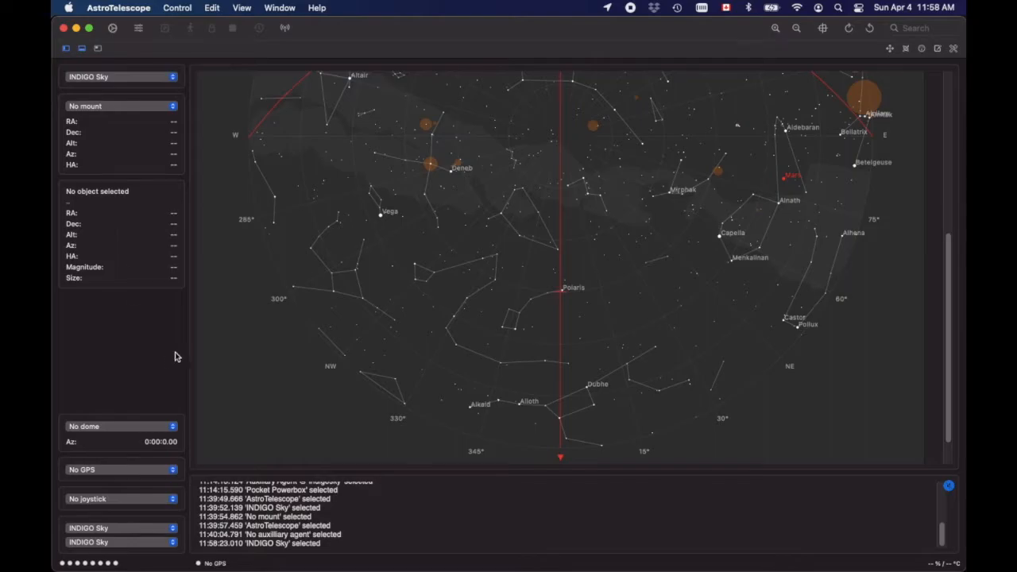
pyautogui.click(111, 106)
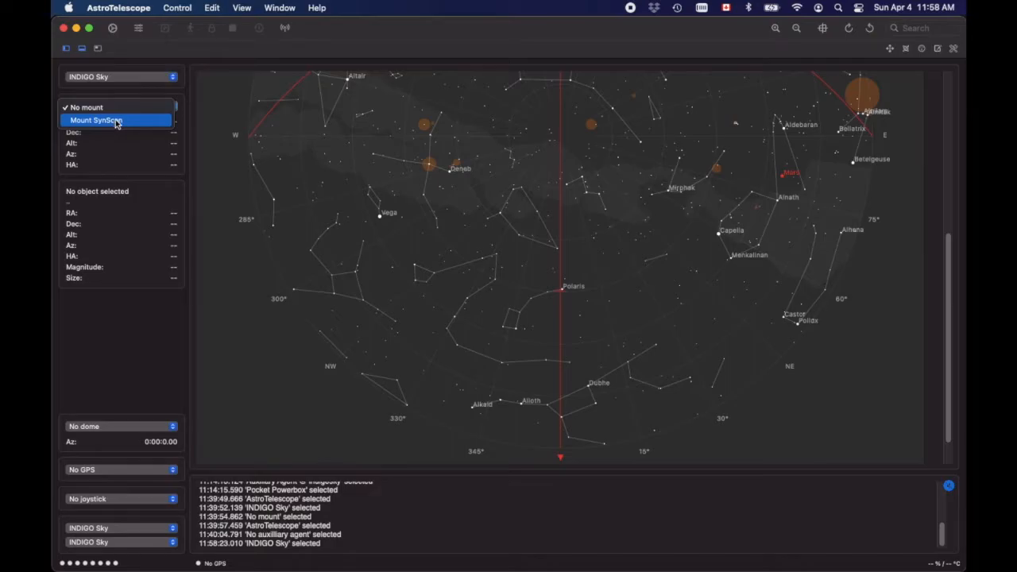
pyautogui.click(116, 122)
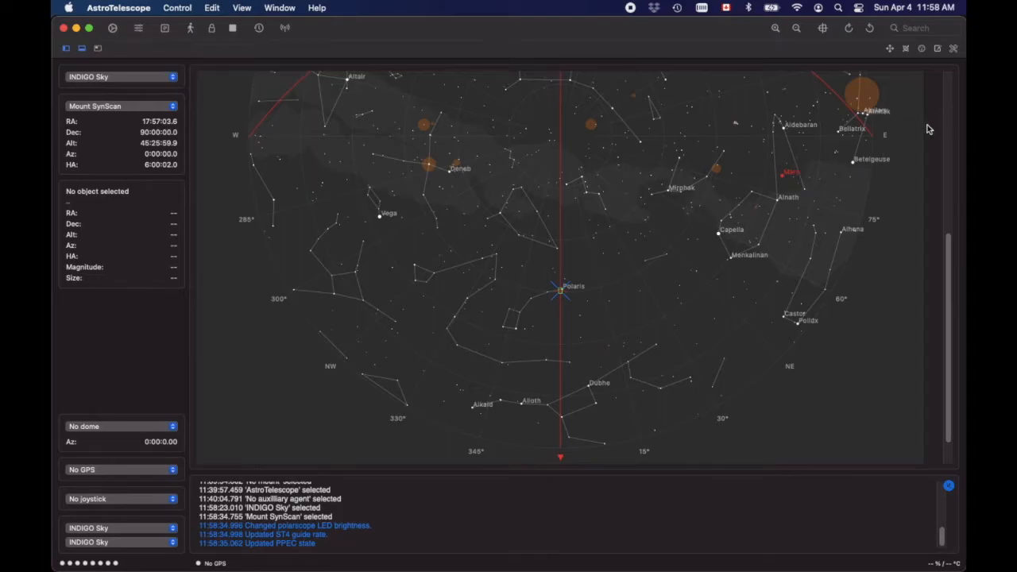
# Open the auxiliary devices panel and select Auxiliary Agent @ indigosky as the auxiliary agent.
pyautogui.click(922, 49)
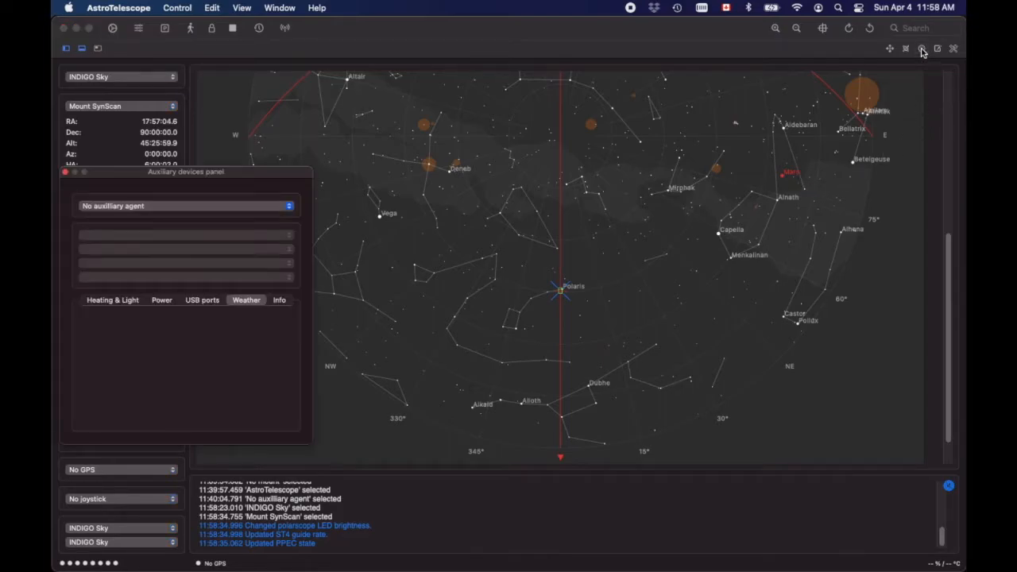
pyautogui.click(129, 209)
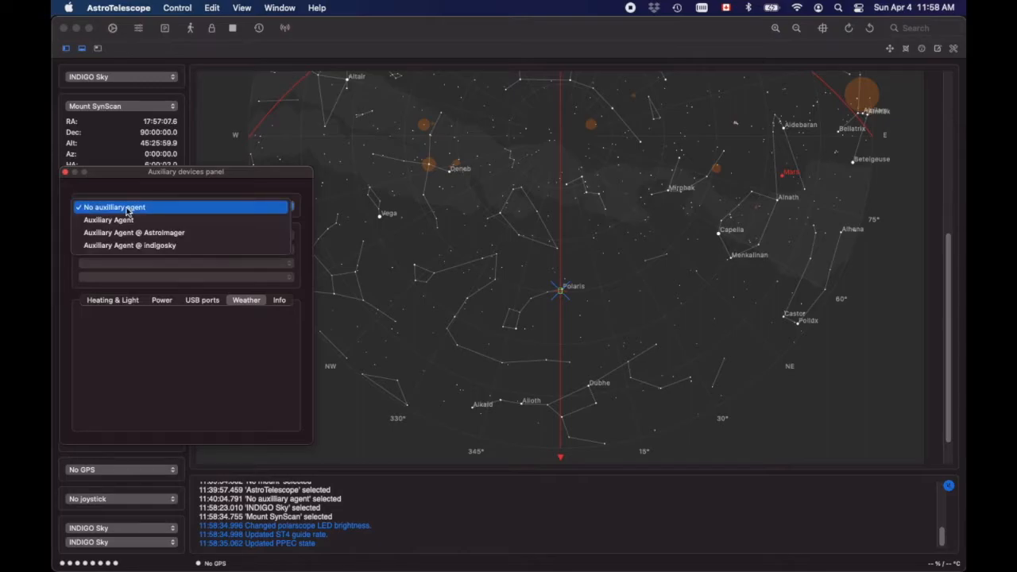
pyautogui.click(135, 246)
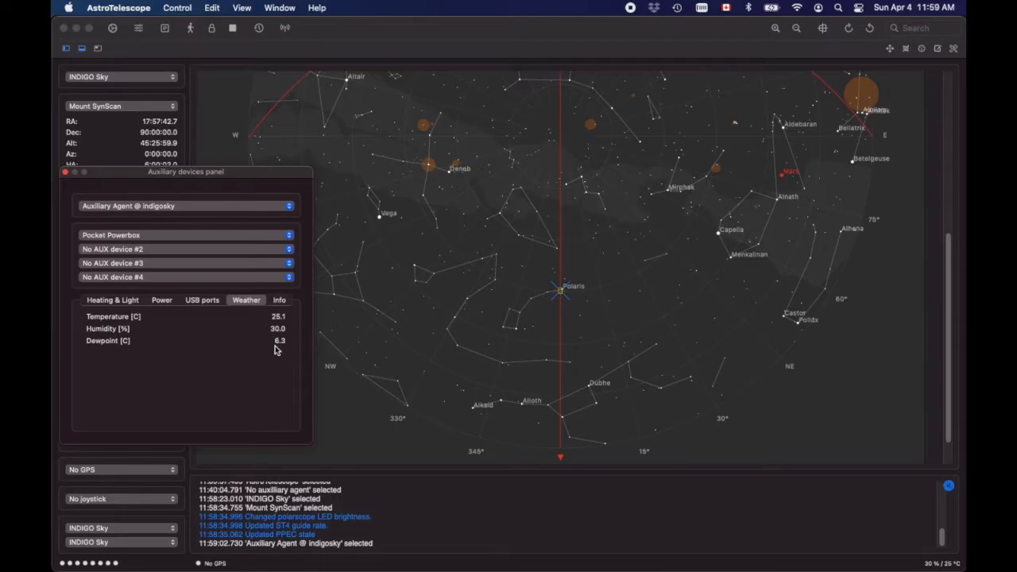
# Review the Pocket Powerbox's electrical info, weather readings and dew heater settings, and close the auxiliary devices panel.
pyautogui.click(288, 301)
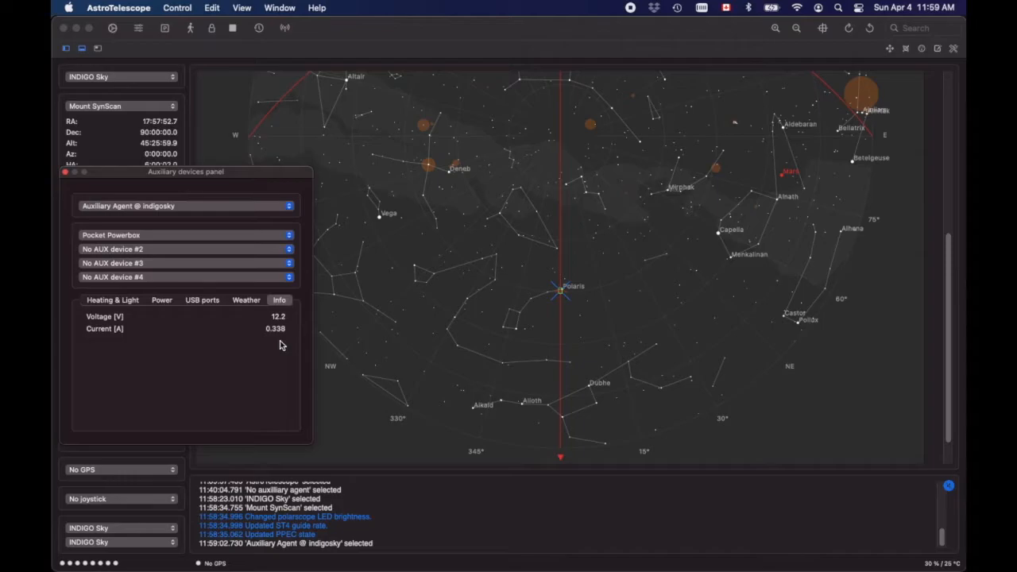
pyautogui.click(252, 302)
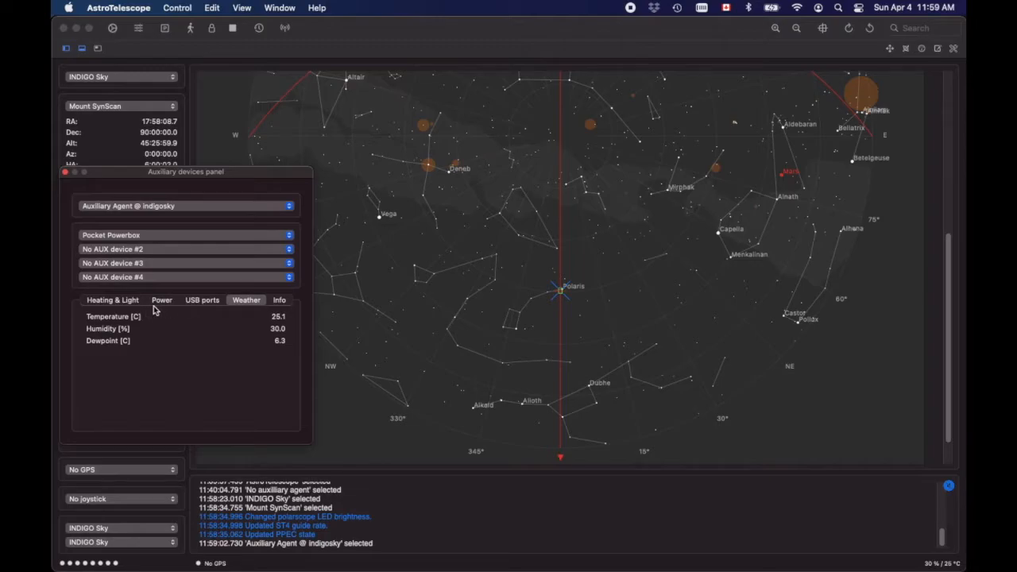
pyautogui.click(127, 302)
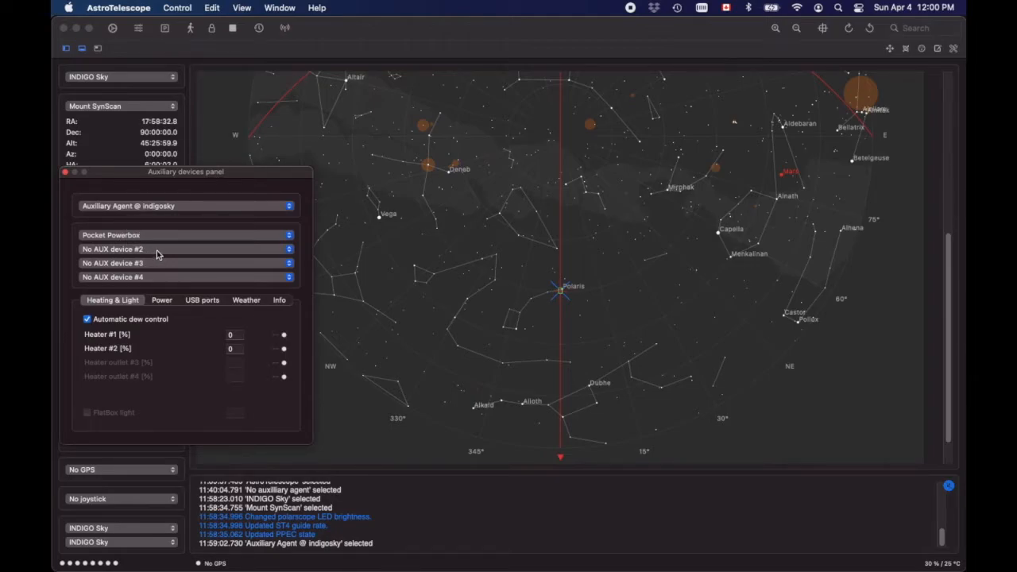
pyautogui.click(66, 173)
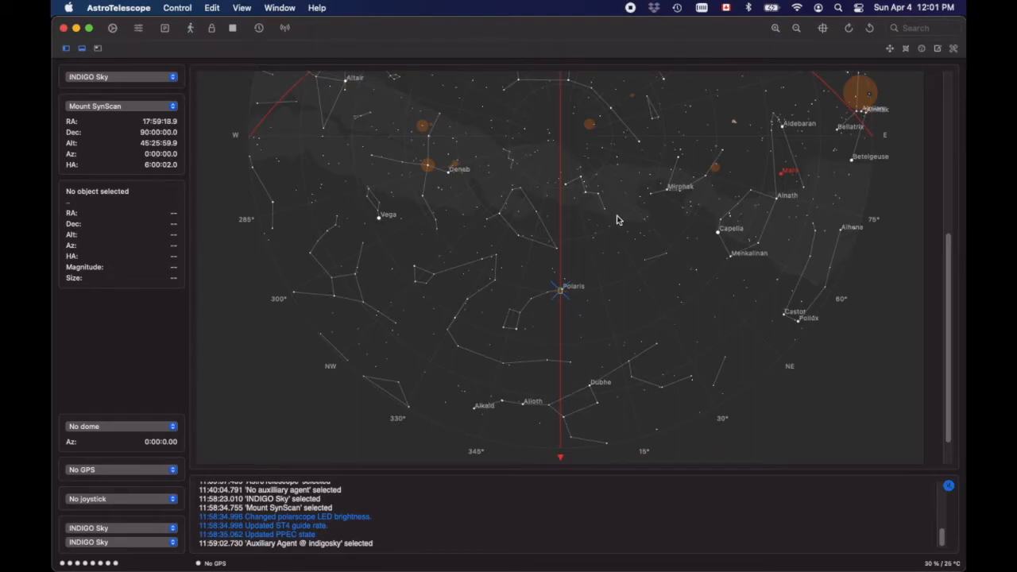
# Switch to SkySafari 6 Pro, close the Scope Control panel and bring it back up.
pyautogui.moveTo(767, 565)
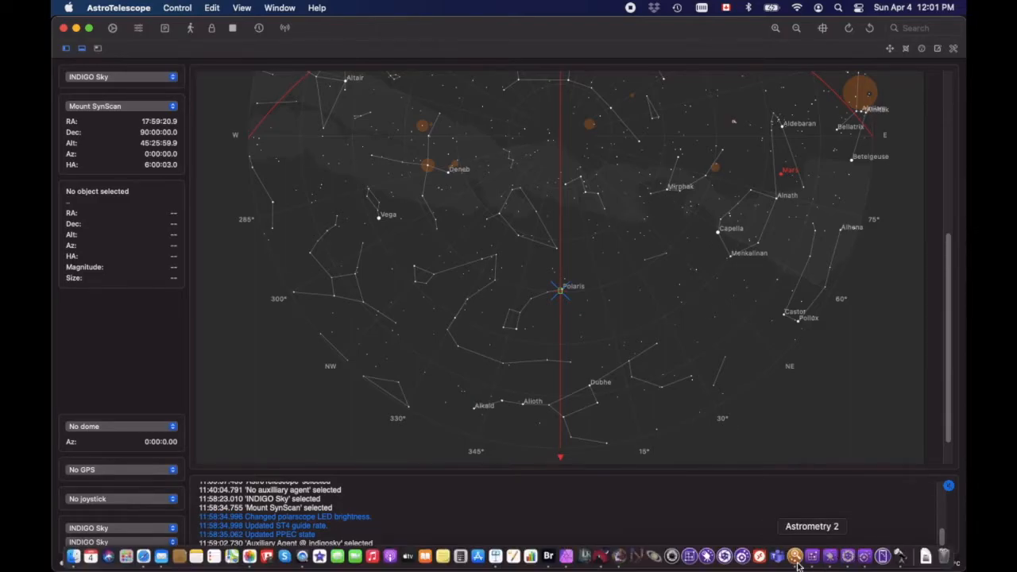
pyautogui.click(602, 556)
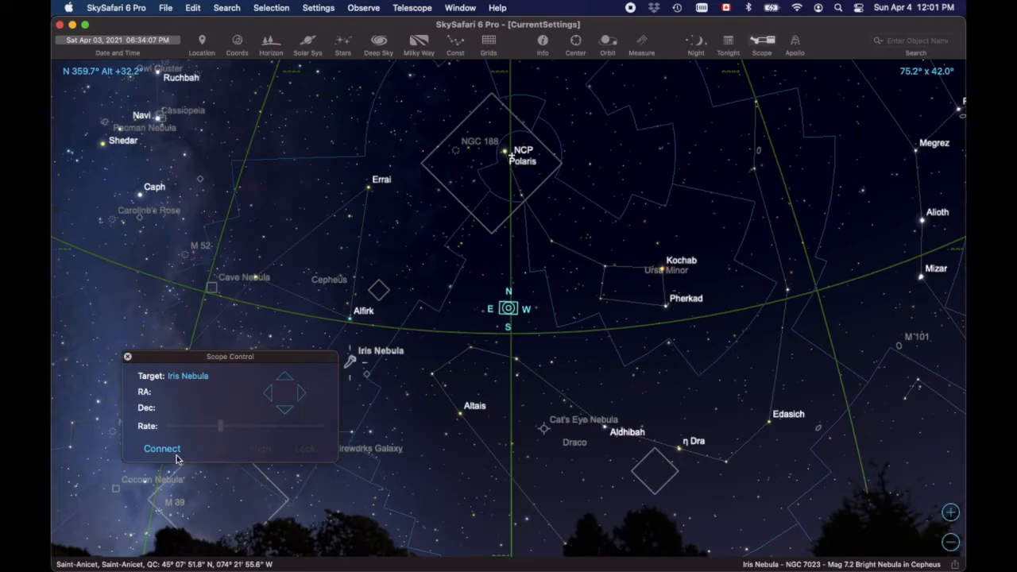
pyautogui.click(128, 358)
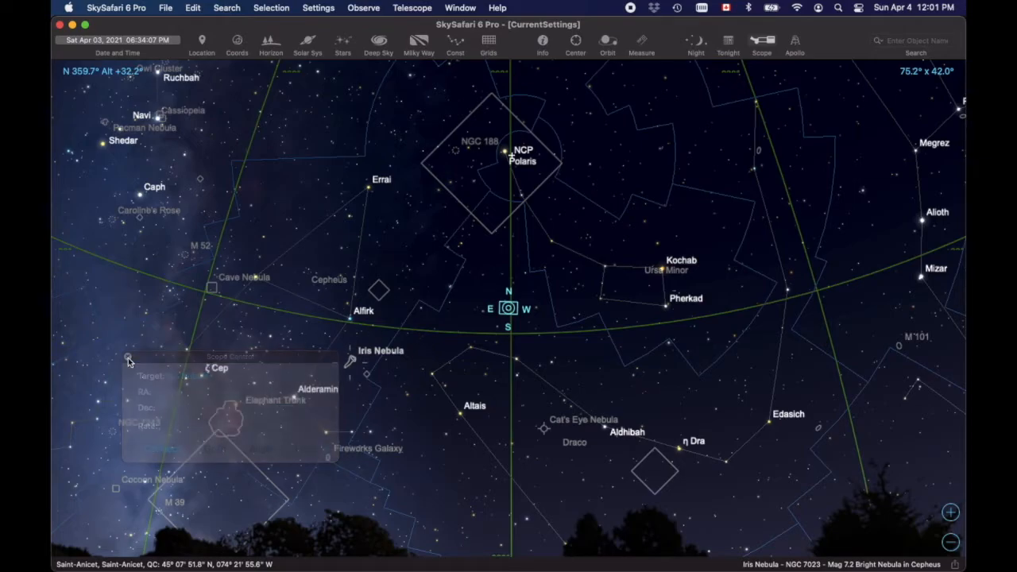
pyautogui.click(760, 46)
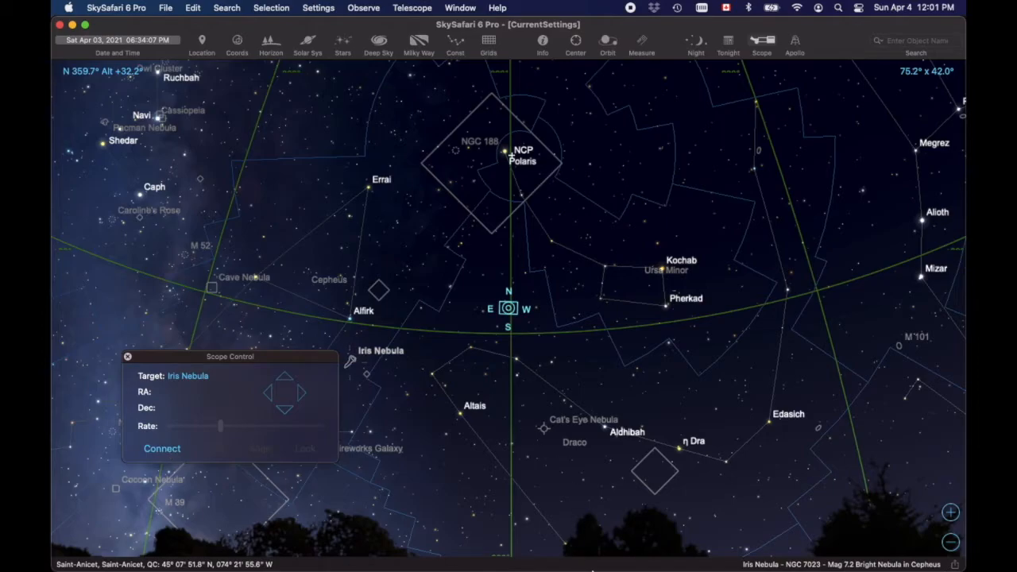
# Switch back to AstroTelescope and start its server for external telescope control.
pyautogui.moveTo(843, 567)
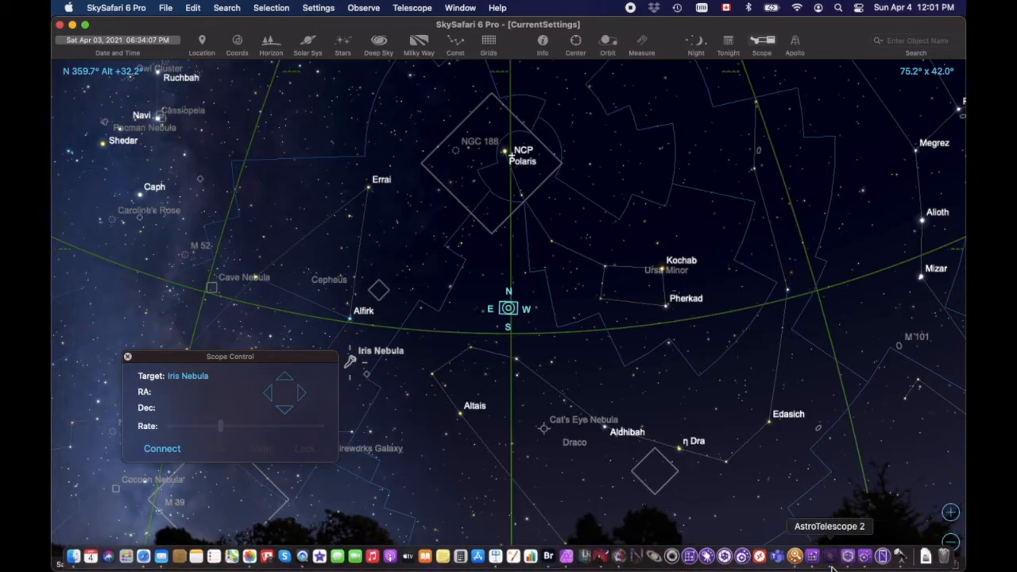
pyautogui.click(829, 558)
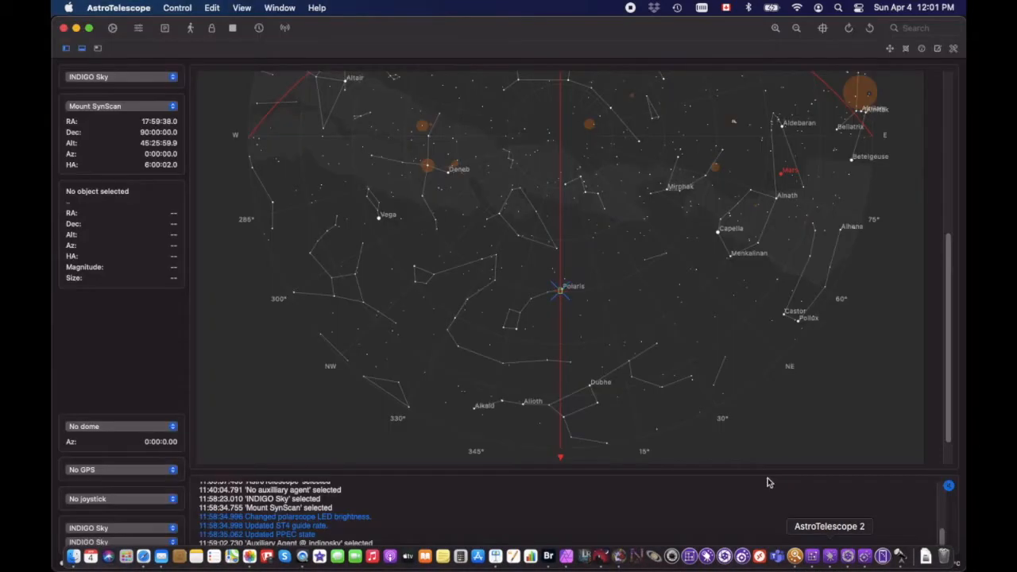
pyautogui.click(285, 30)
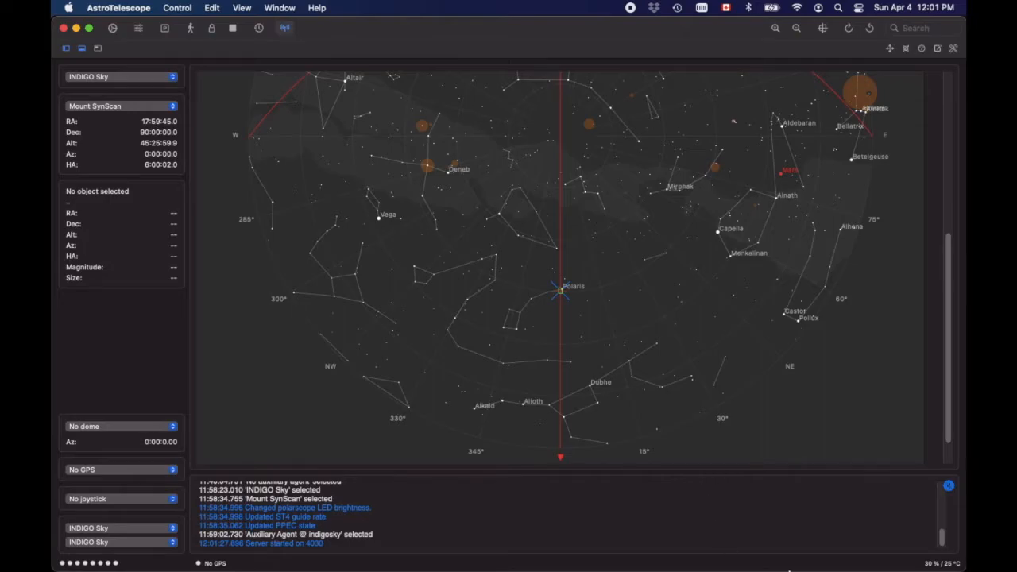
pyautogui.moveTo(806, 567)
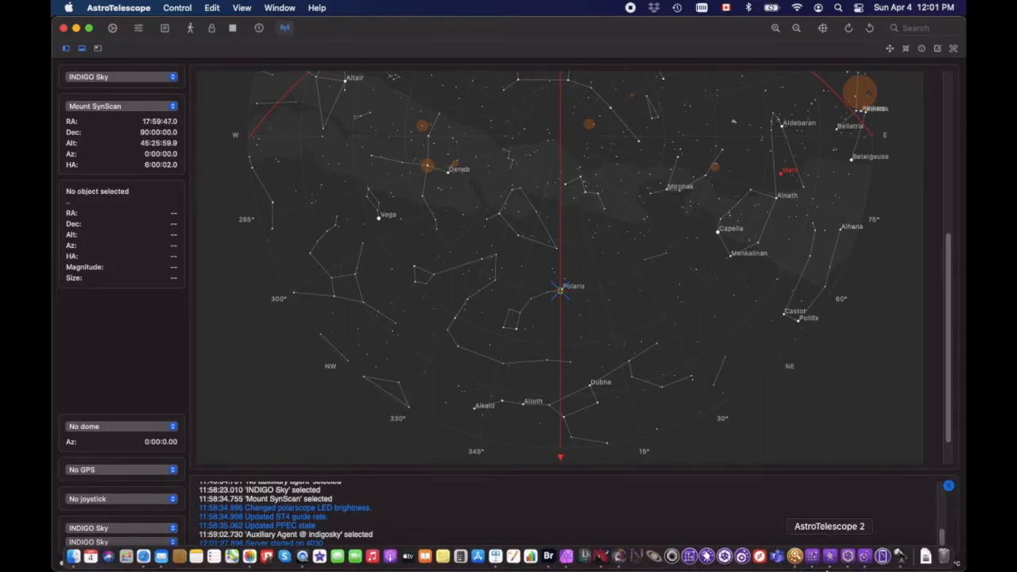
# Switch to SkySafari 6 Pro, connect it to the telescope and move the Scope Control panel aside.
pyautogui.click(602, 566)
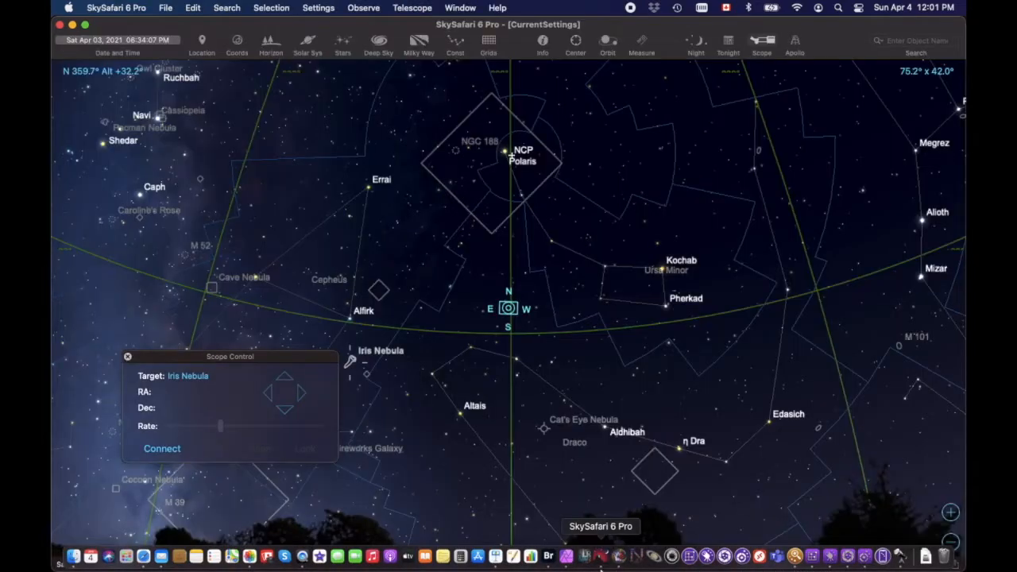
pyautogui.click(172, 453)
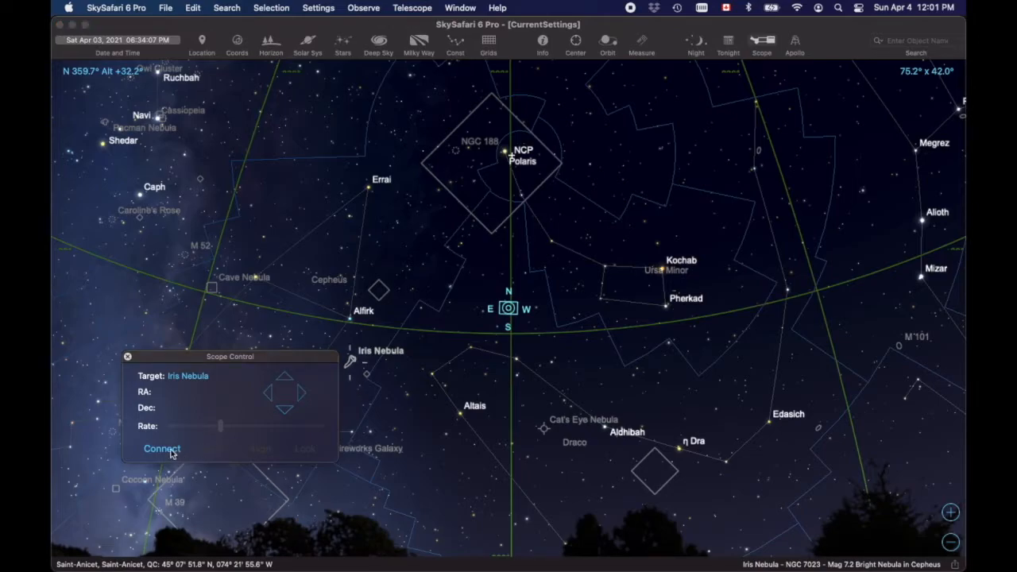
pyautogui.click(172, 453)
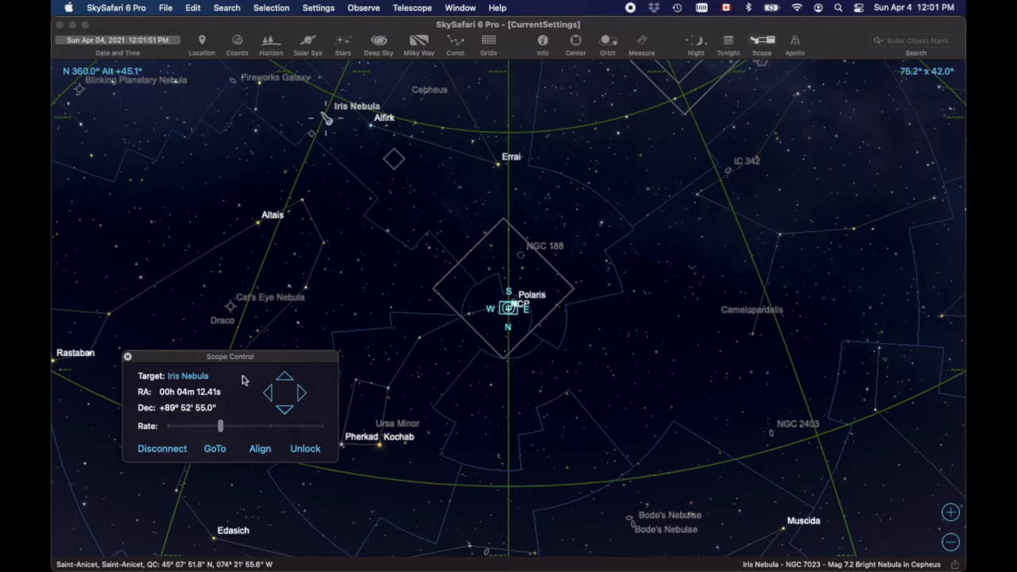
pyautogui.moveTo(281, 360); pyautogui.dragTo(232, 362)
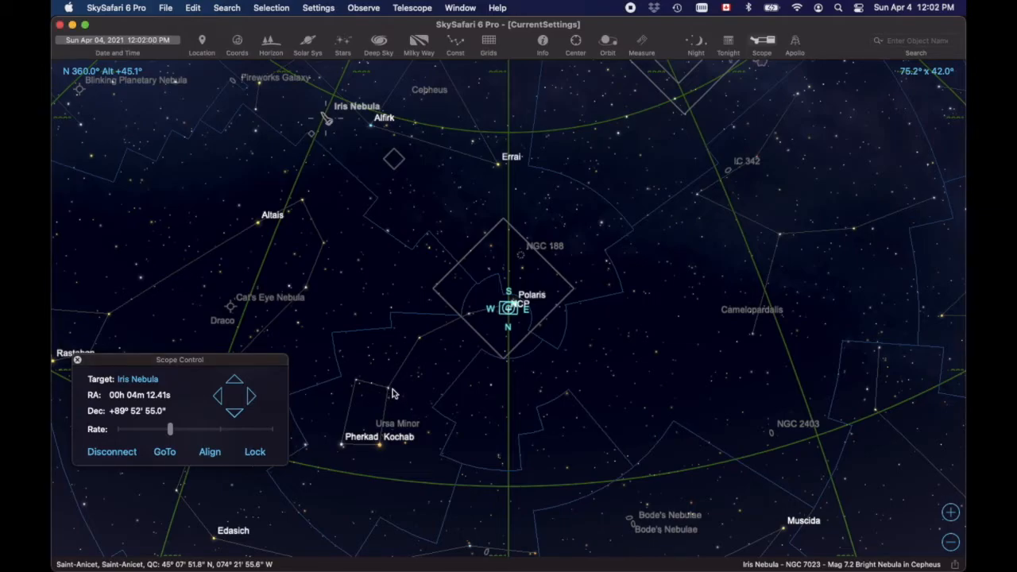
# Select the star Alifa al Farkadain in Ursa Minor and slew the telescope to it.
pyautogui.click(392, 393)
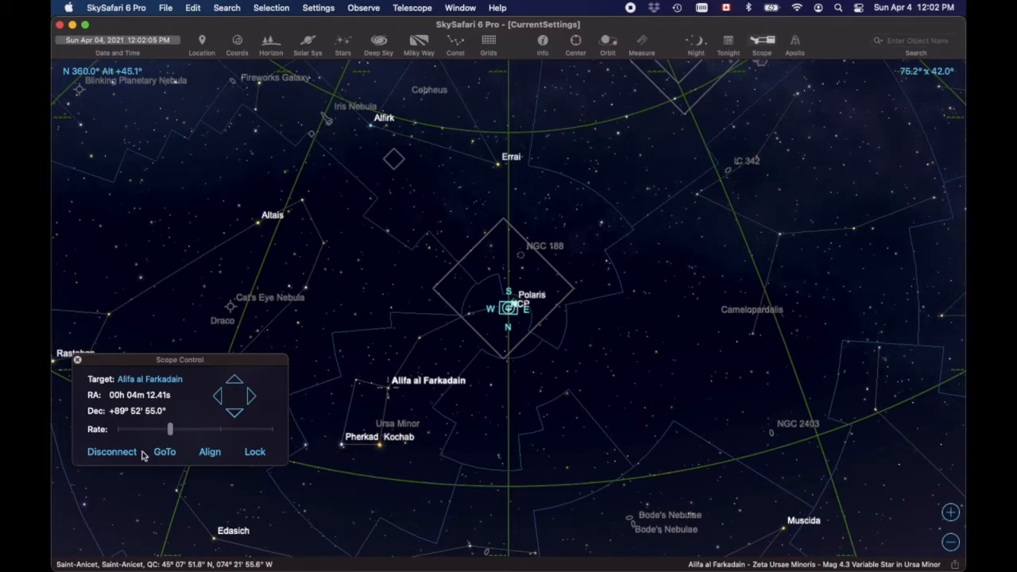
pyautogui.click(166, 453)
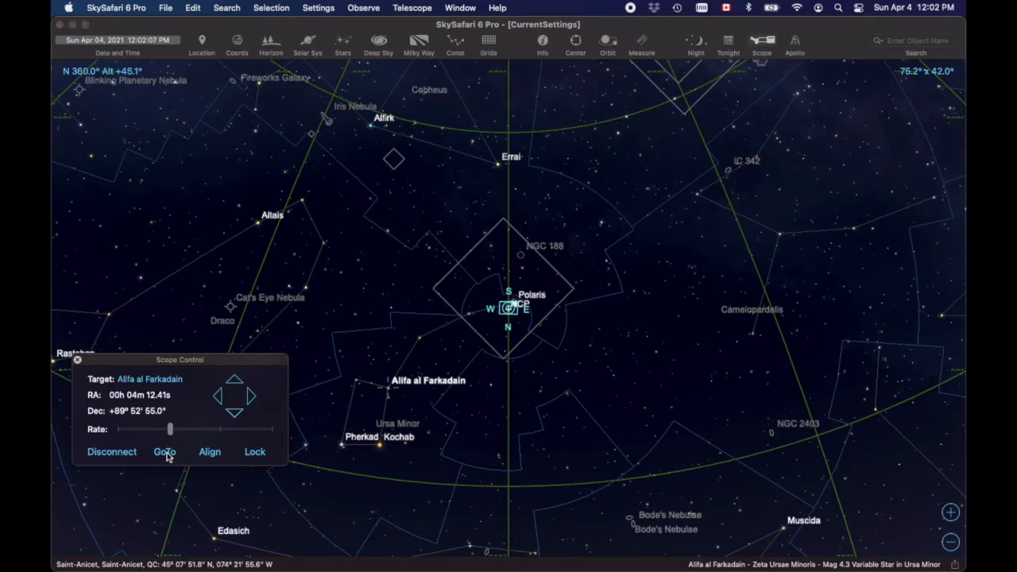
pyautogui.click(165, 452)
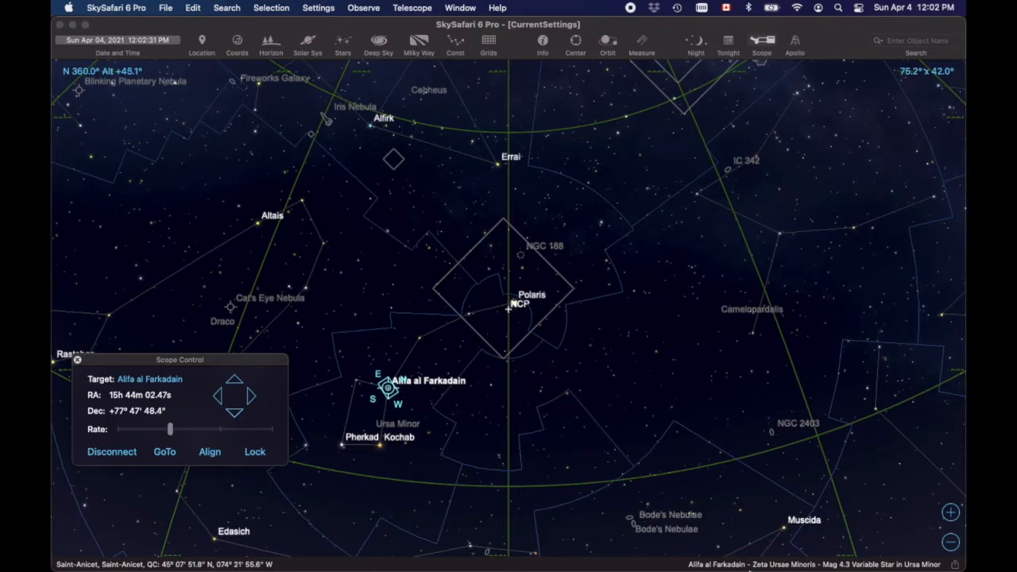
# Switch back to AstroTelescope, dismiss the RA/Dec coordinate dialog and park the mount.
pyautogui.moveTo(755, 568)
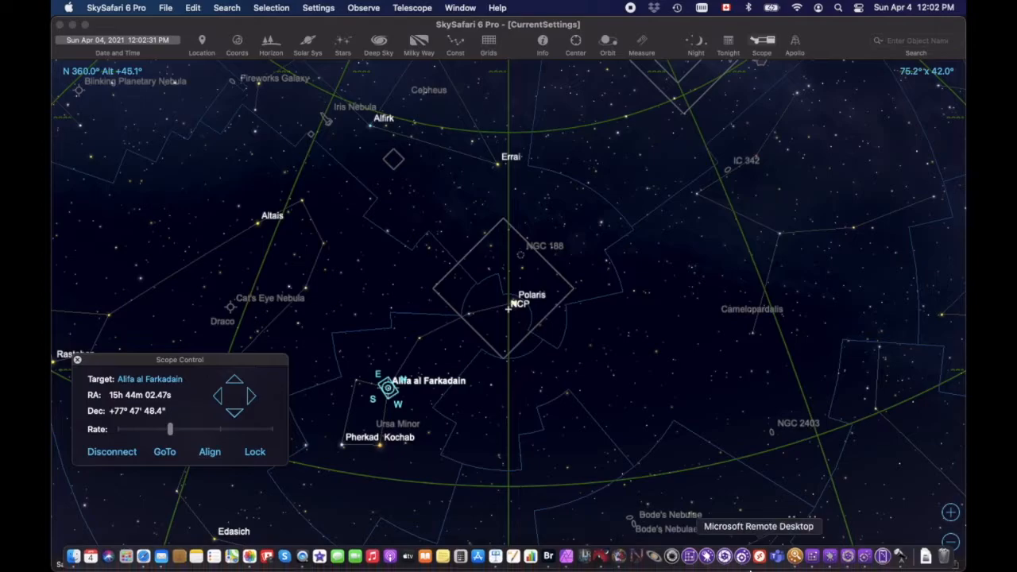
pyautogui.click(830, 560)
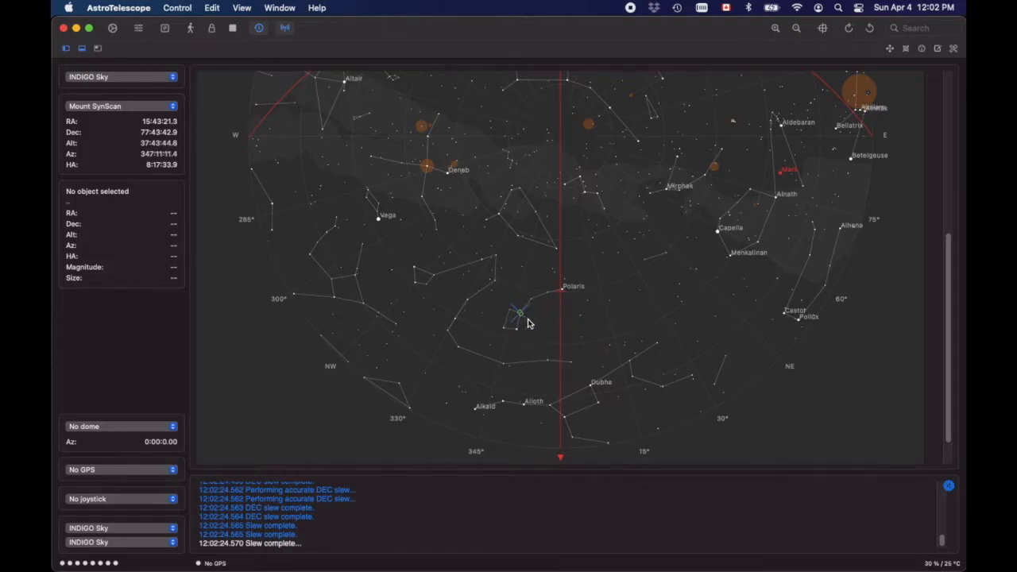
pyautogui.click(191, 28)
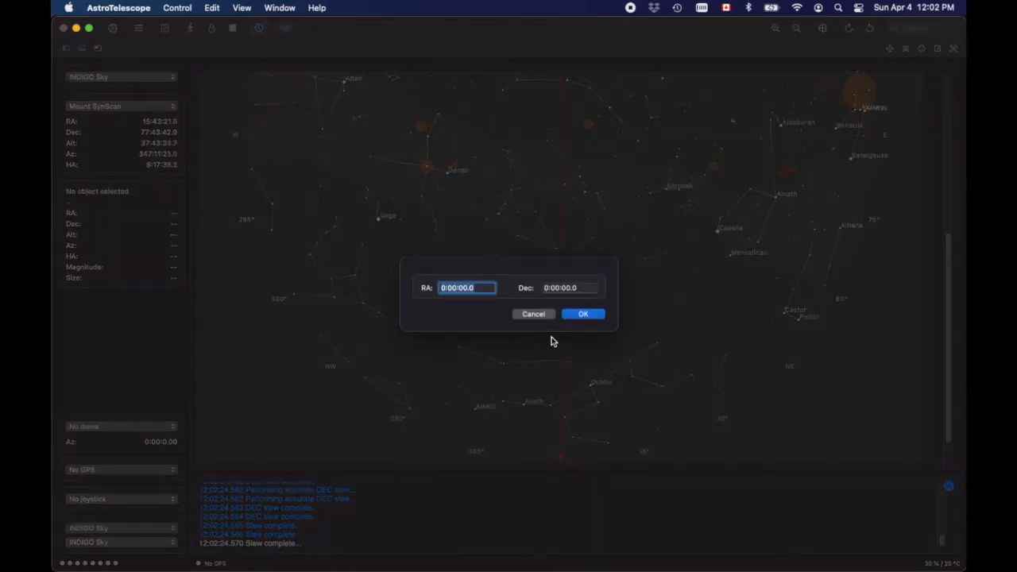
pyautogui.click(539, 319)
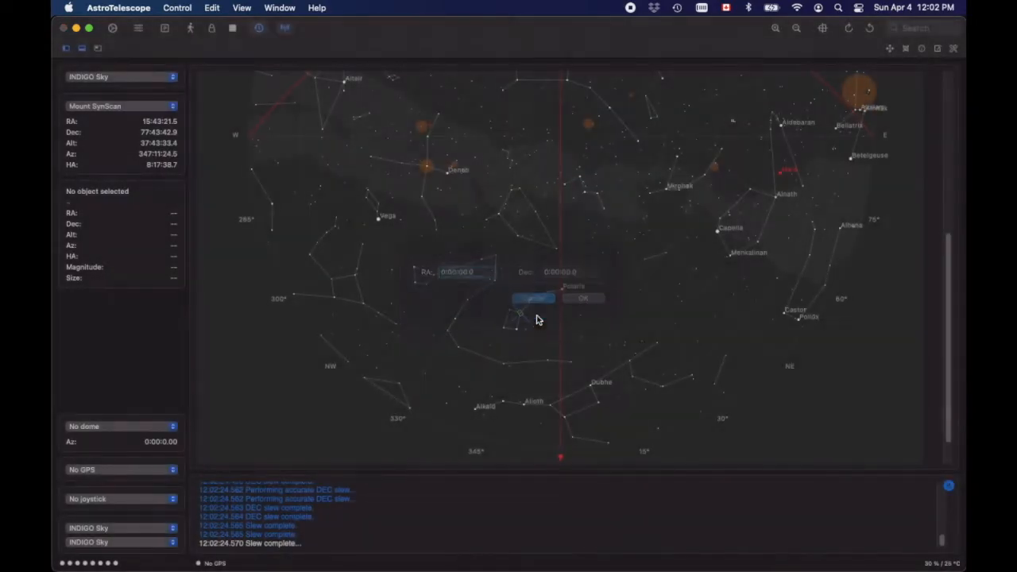
pyautogui.click(166, 29)
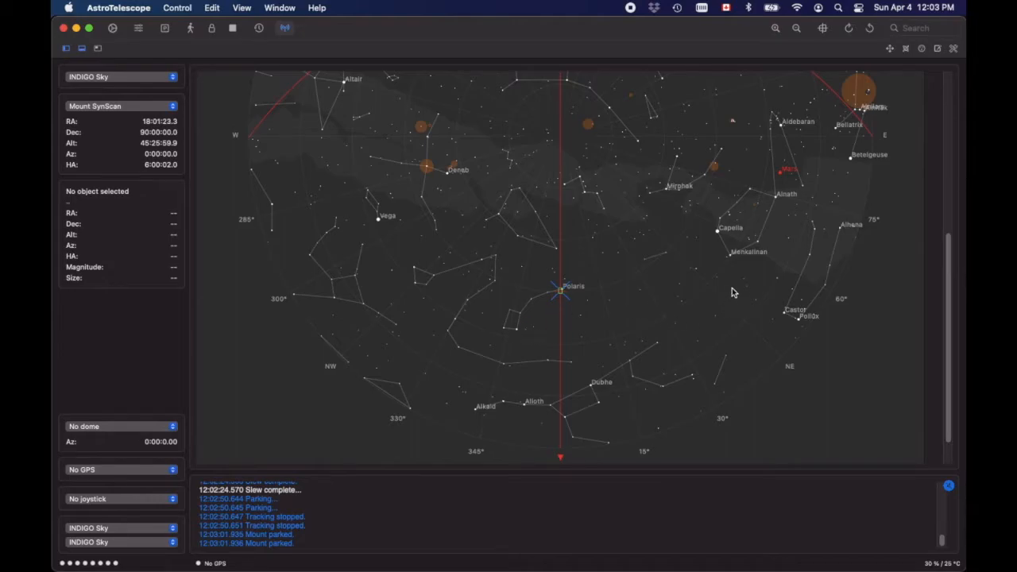
# Switch to AstroImager, review the Image Solver's service and solving parameters, and close it.
pyautogui.moveTo(848, 563)
pyautogui.click(848, 560)
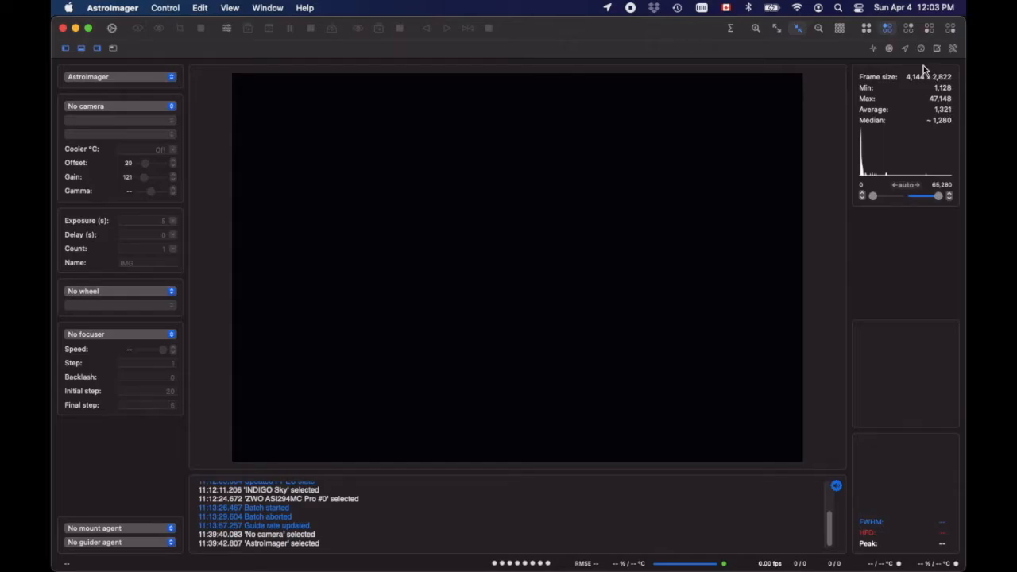
pyautogui.click(907, 48)
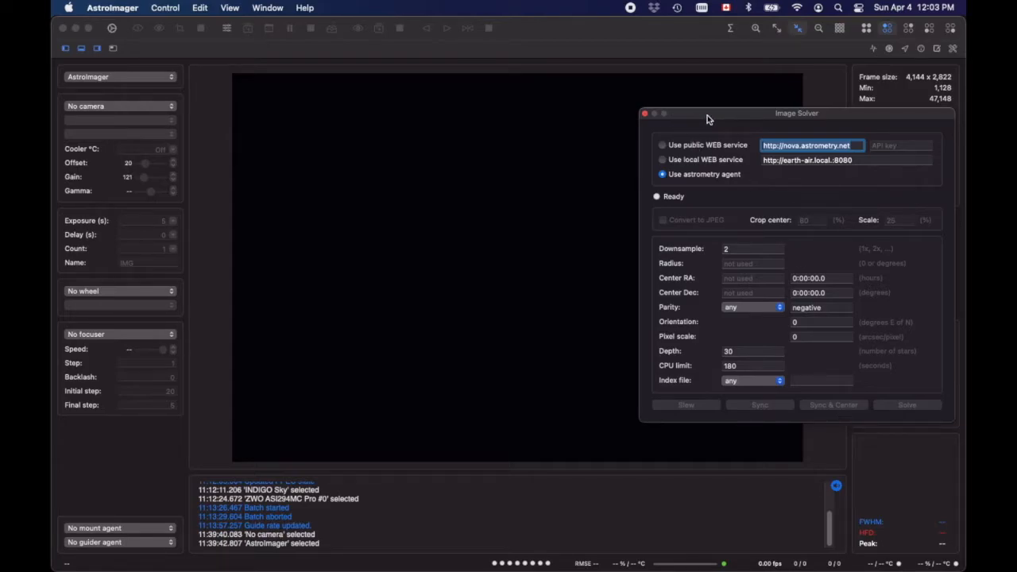
pyautogui.click(645, 114)
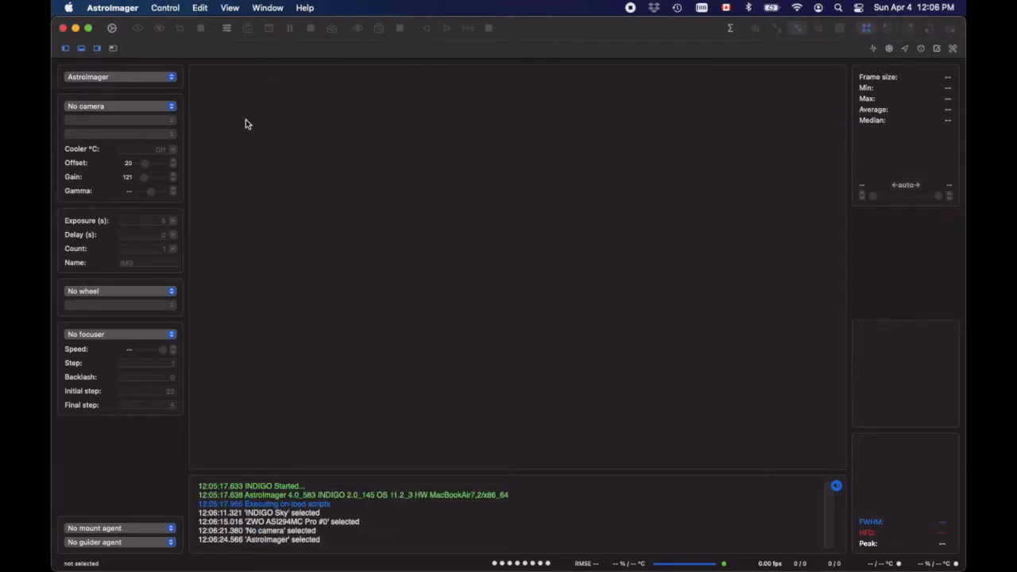
# Select INDIGO Sky as the imager agent and ZWO ASI294MC Pro #0 as the camera.
pyautogui.click(169, 77)
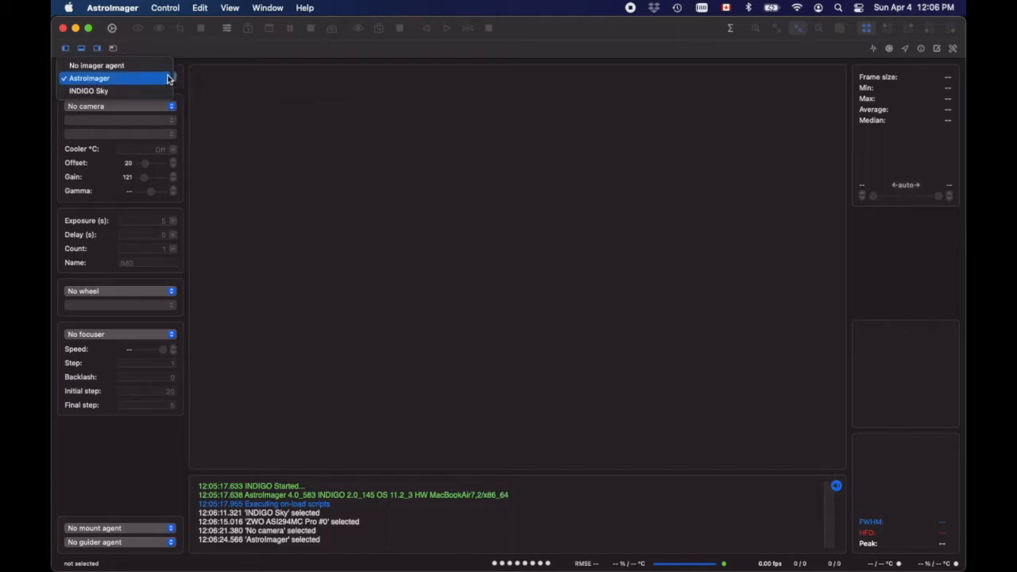
pyautogui.click(103, 91)
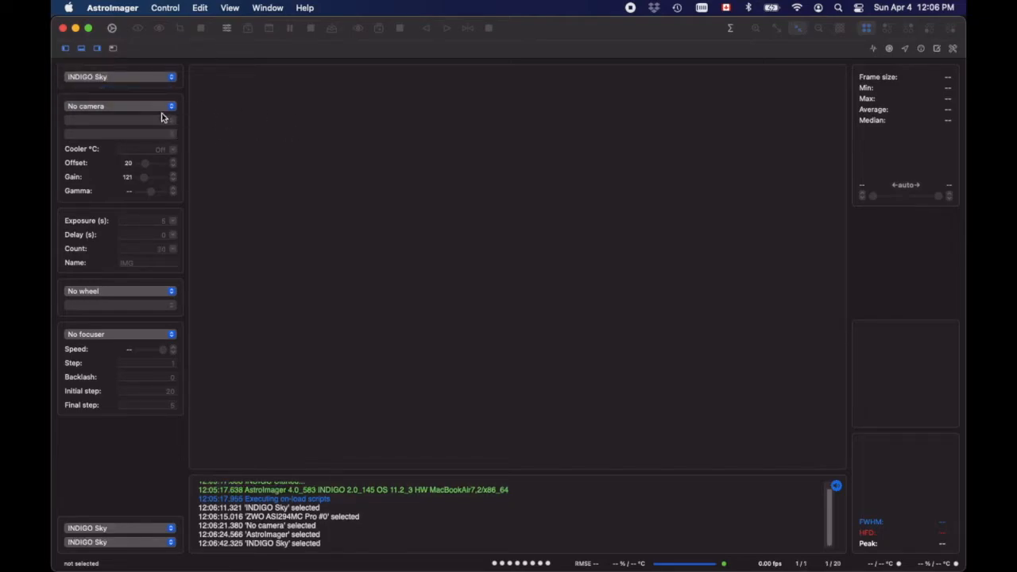
pyautogui.click(127, 108)
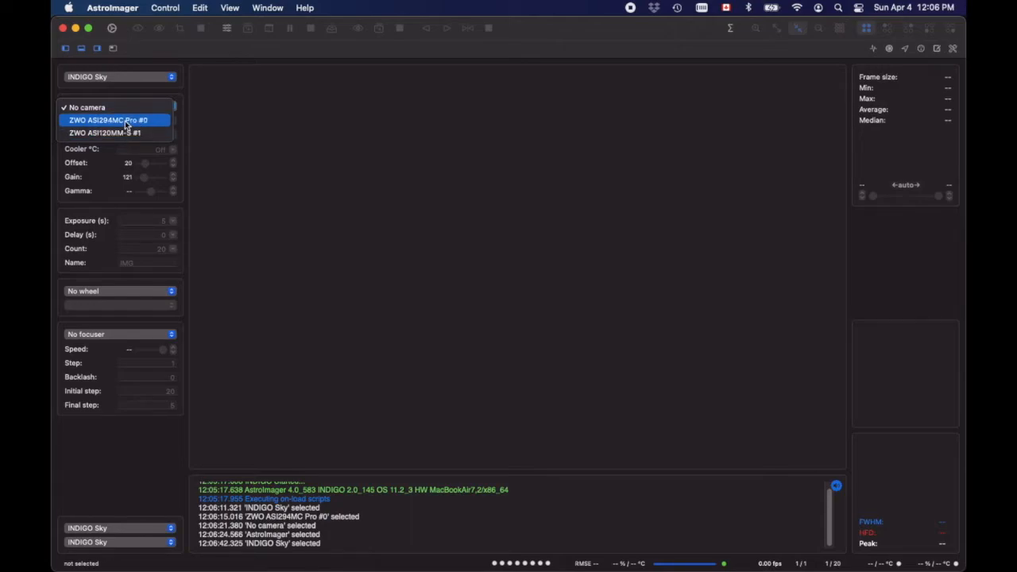
pyautogui.click(125, 120)
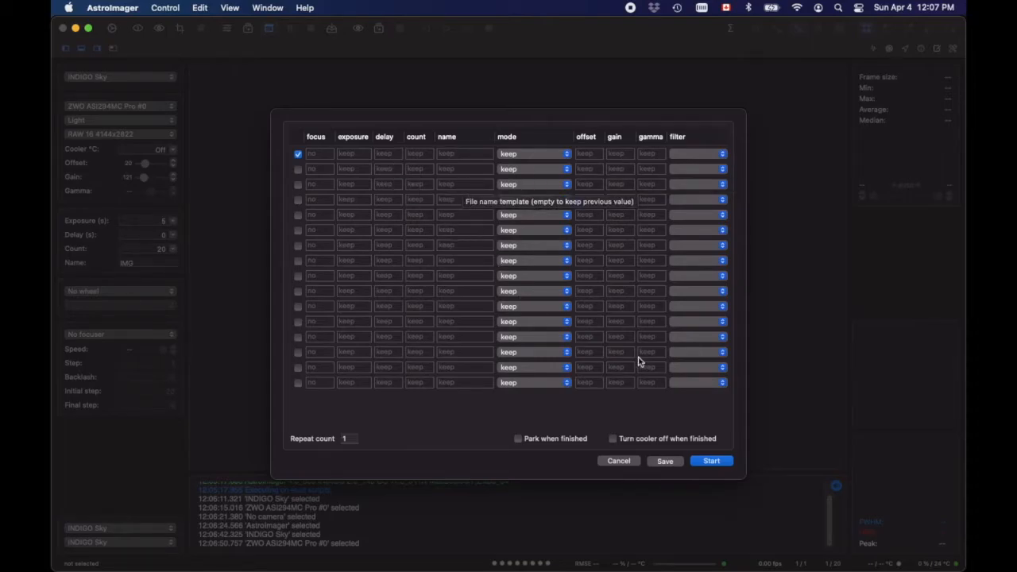
# Cancel the imaging sequence table, and open the Image Solver for a brief look before closing it.
pyautogui.click(625, 466)
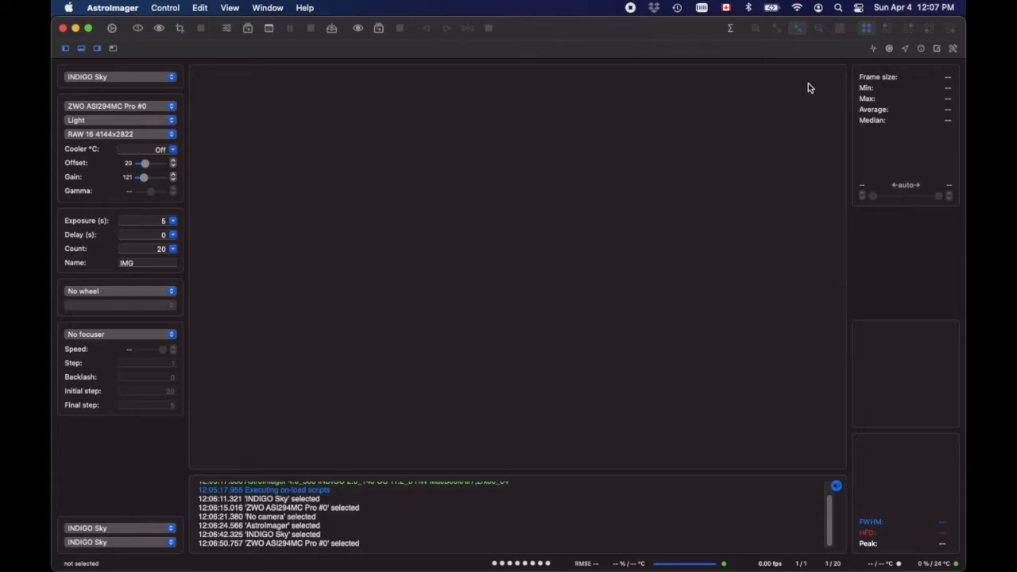
pyautogui.click(905, 49)
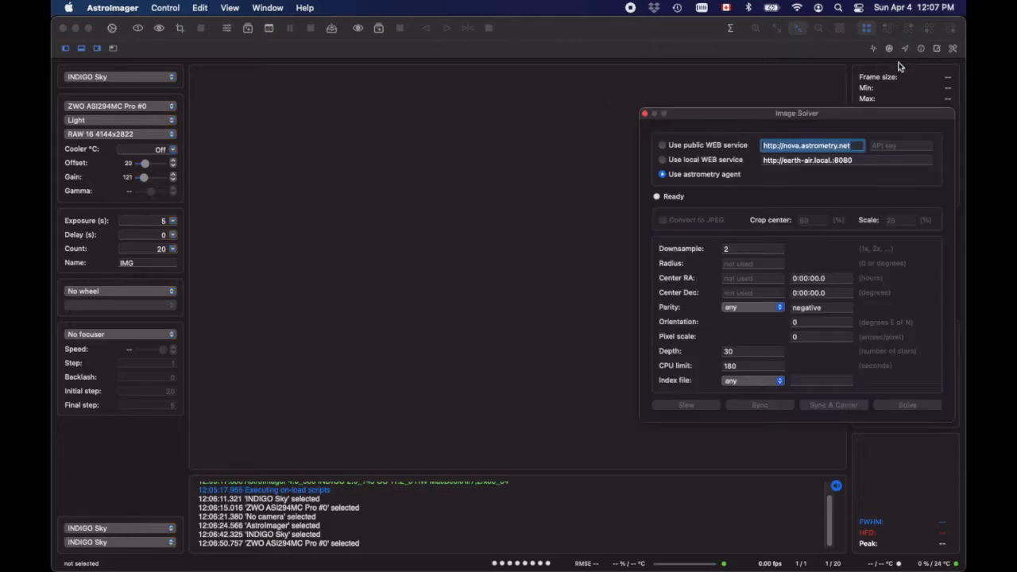
pyautogui.click(645, 114)
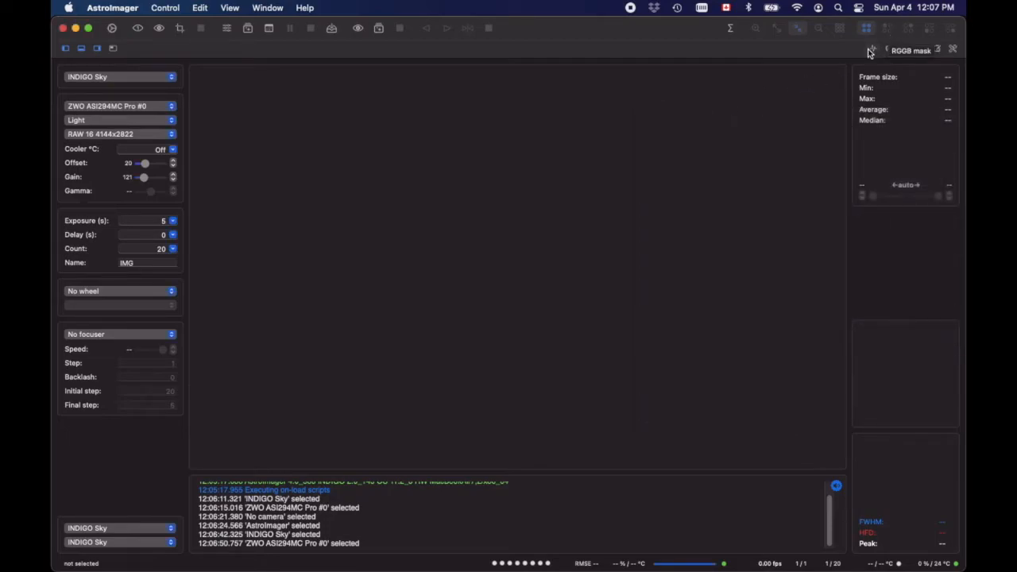
# Take a 5-second preview exposure, display it without a colour mask and auto-stretch its histogram.
pyautogui.click(139, 30)
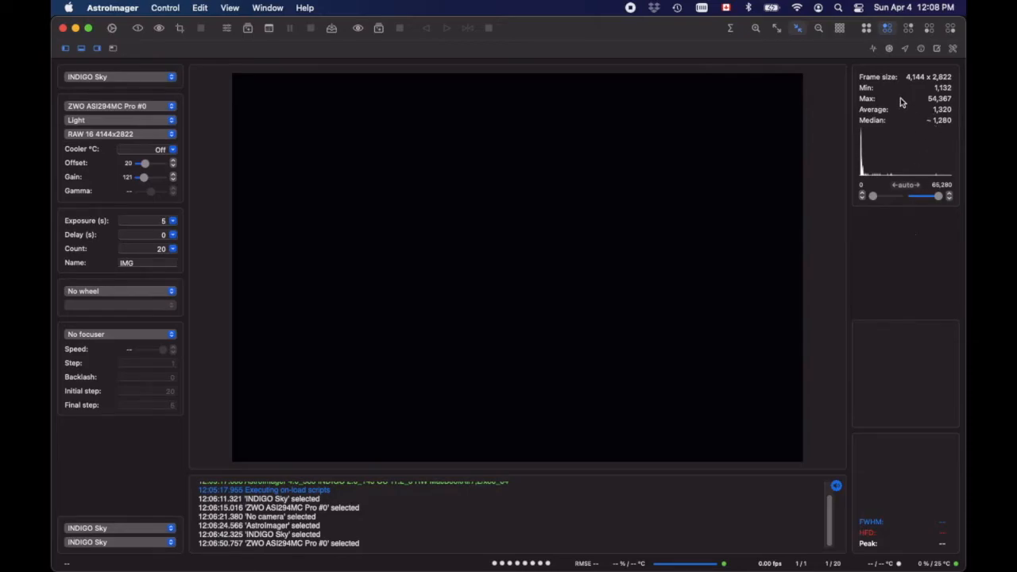
pyautogui.click(868, 30)
pyautogui.click(908, 185)
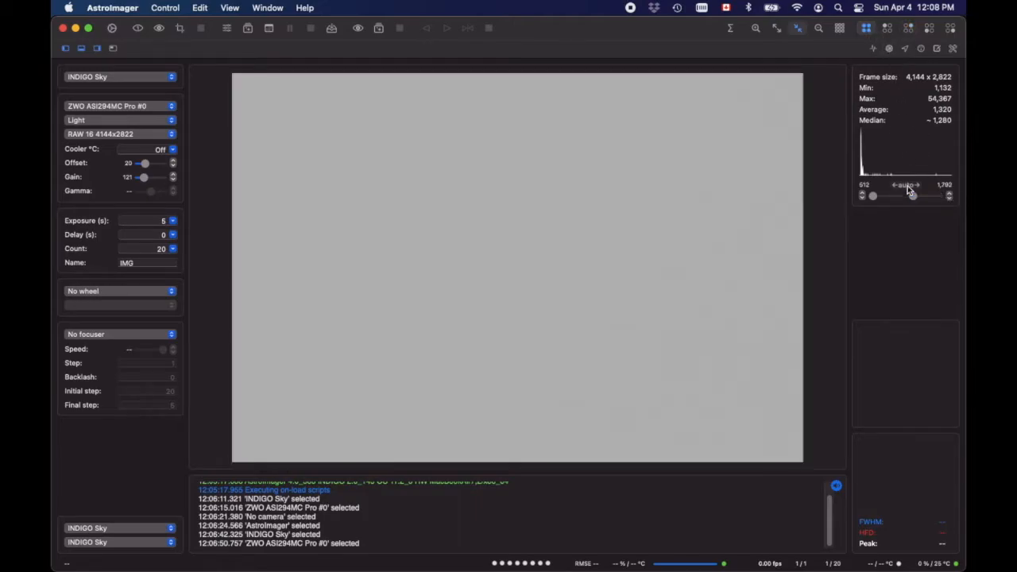
# Apply the RGGB mask to the preview image and toggle the automatic histogram stretch off and back on.
pyautogui.click(885, 32)
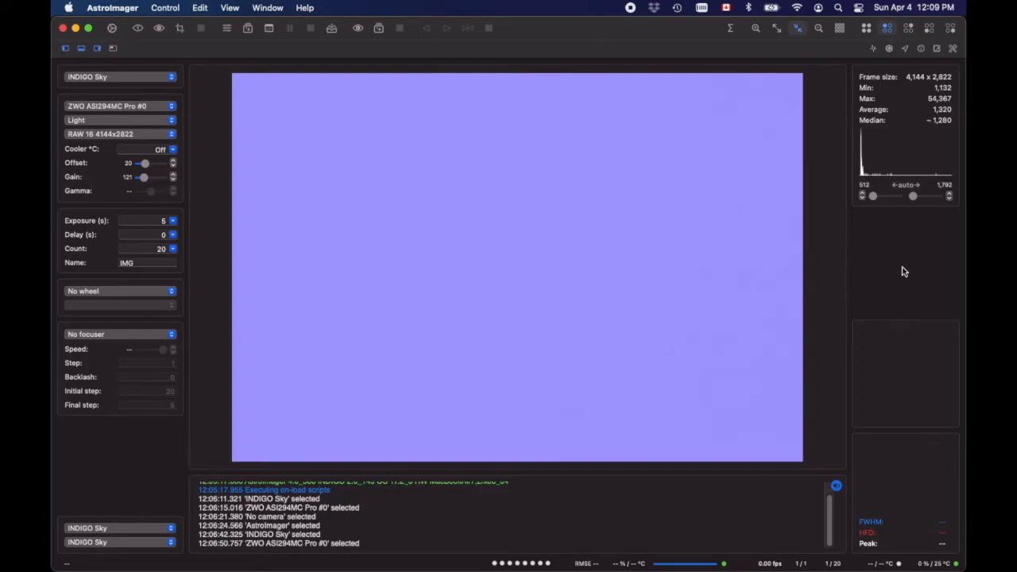
pyautogui.click(908, 187)
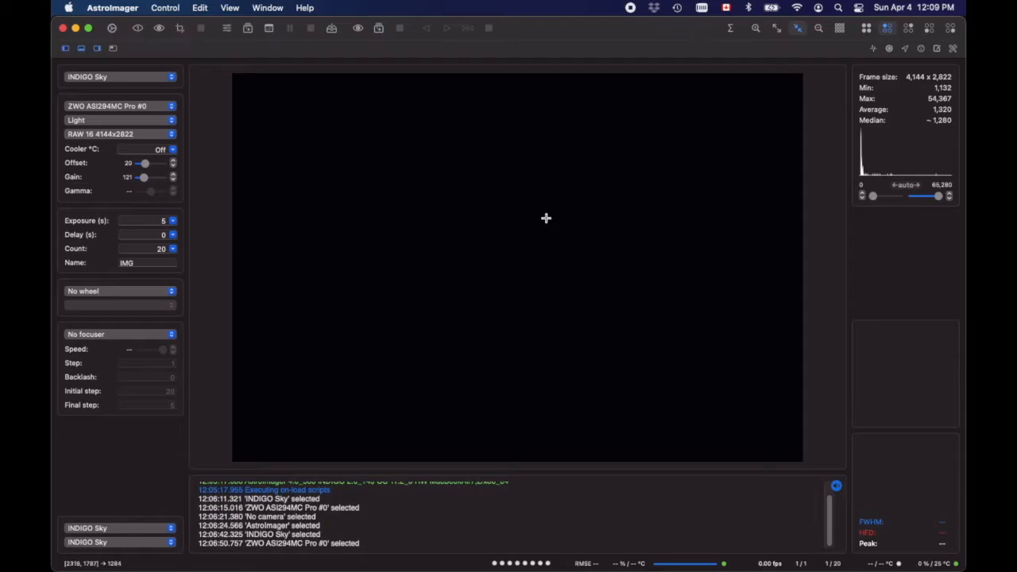
pyautogui.click(900, 188)
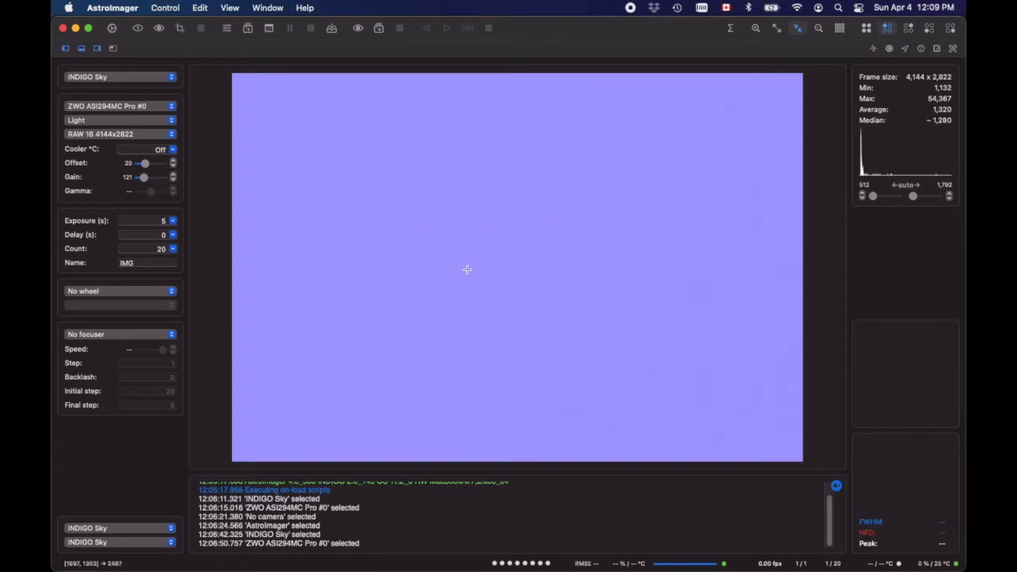
pyautogui.moveTo(392, 176); pyautogui.dragTo(632, 327)
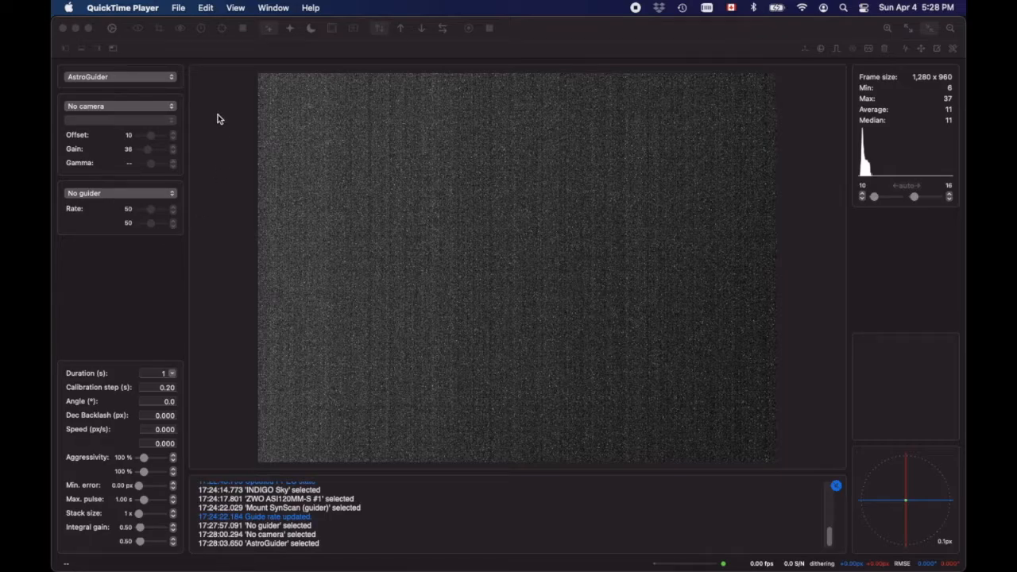
# In AstroGuider, select INDIGO Sky as the guider agent and ZWO ASI120MM-S #1 as the camera.
pyautogui.click(126, 79)
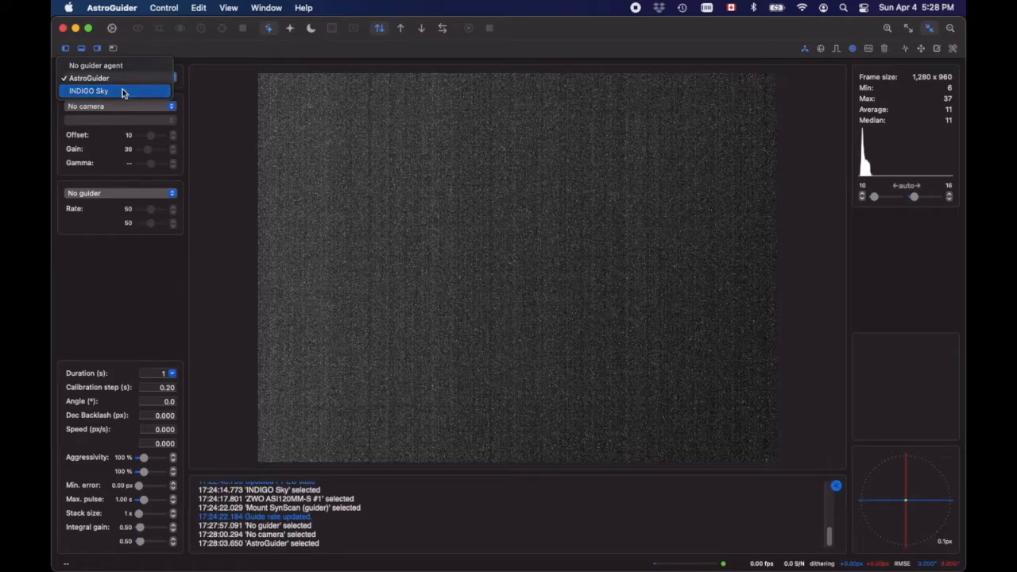
pyautogui.click(122, 91)
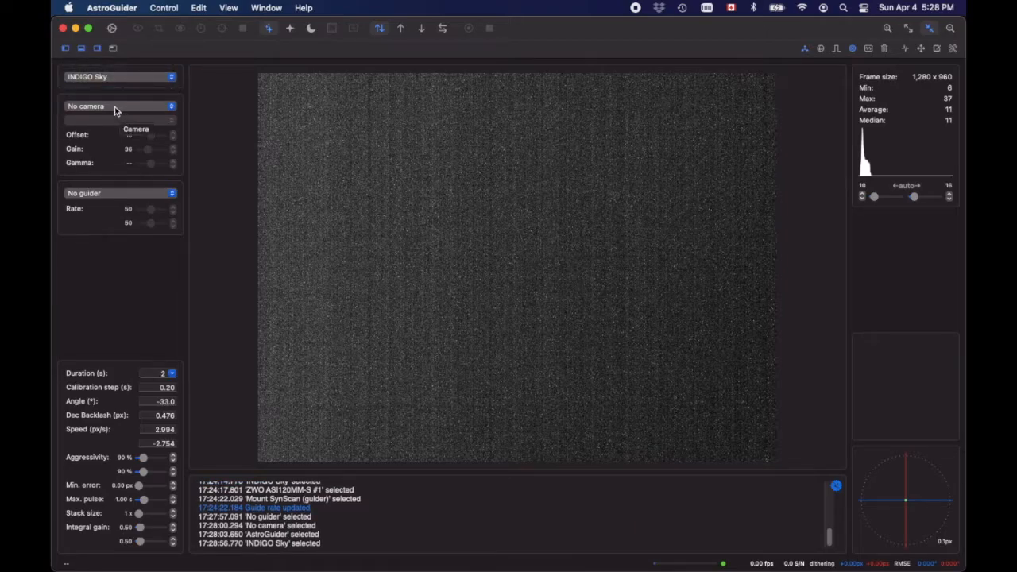
pyautogui.click(114, 107)
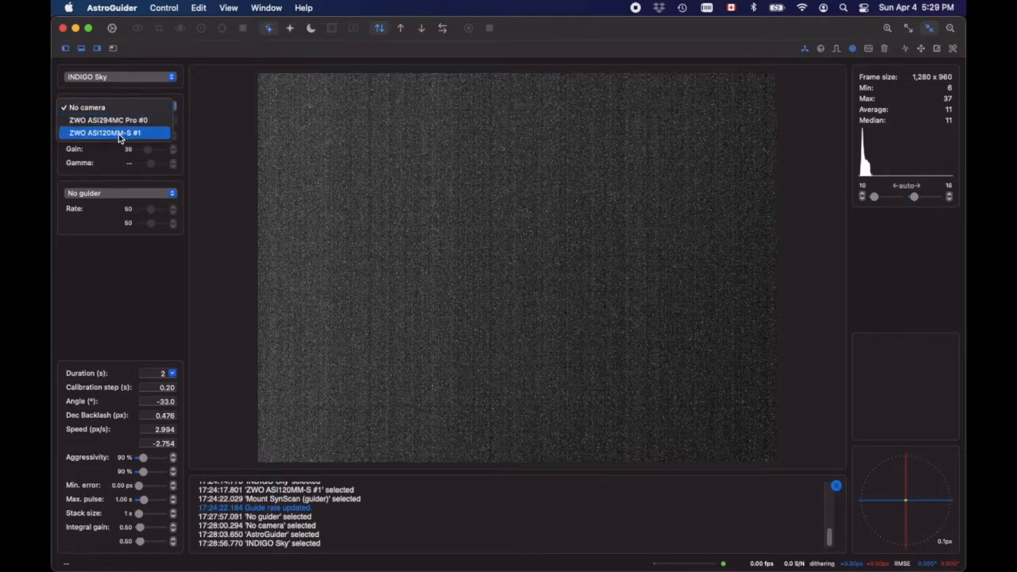
pyautogui.click(119, 135)
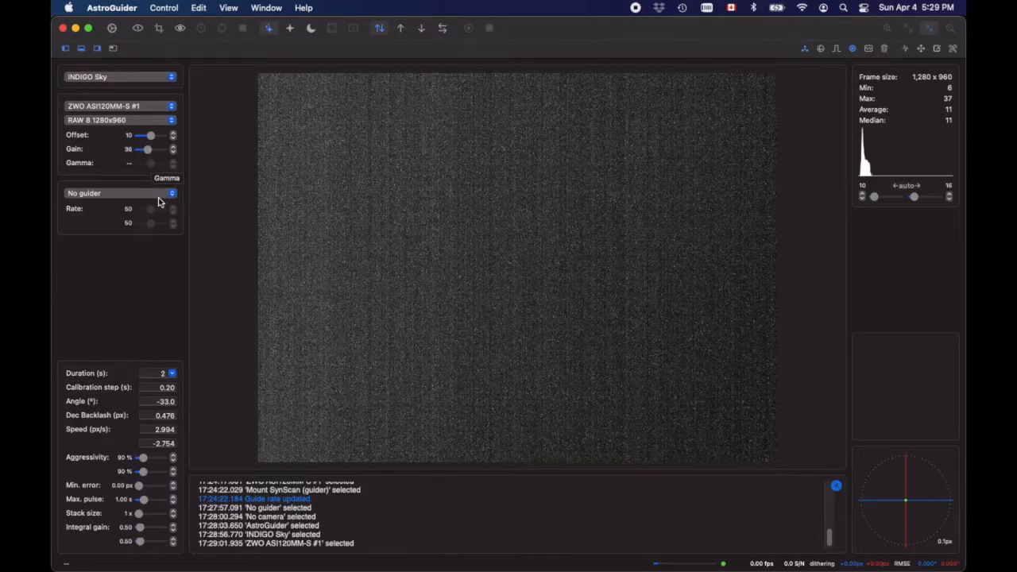
# Select Mount SynScan (guider) as the guider and take a preview exposure with the guide camera.
pyautogui.click(113, 198)
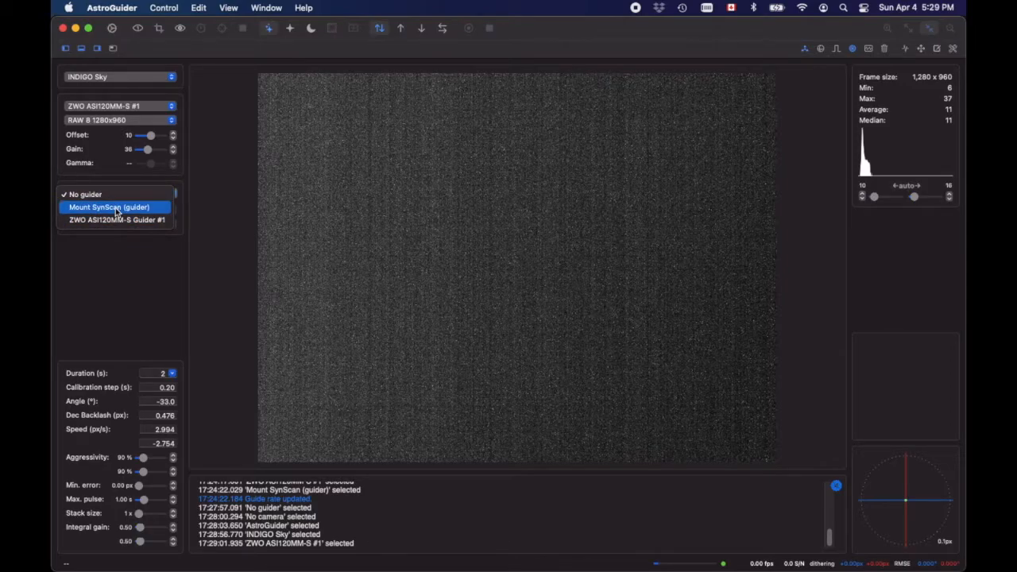
pyautogui.click(116, 211)
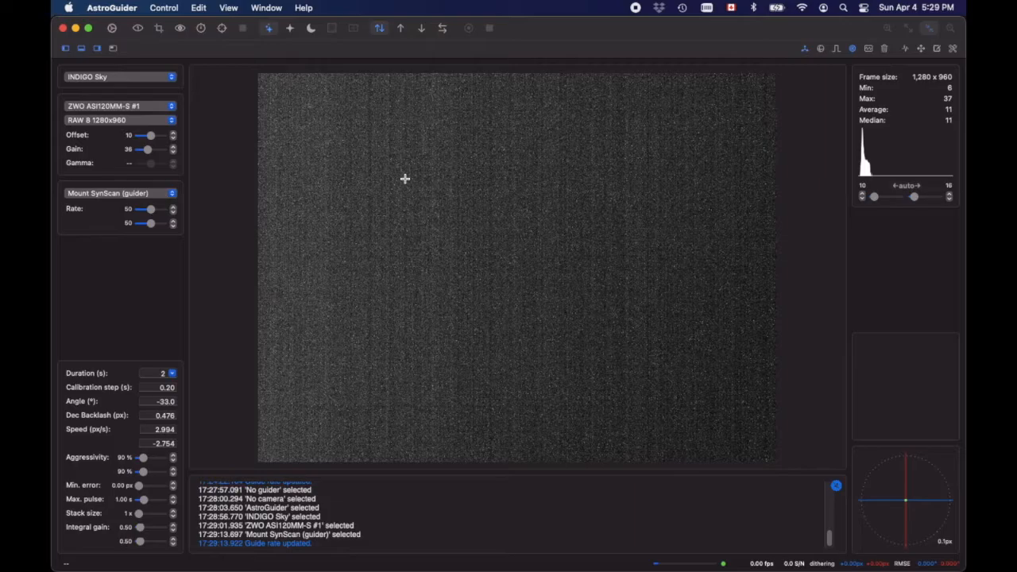
pyautogui.click(136, 29)
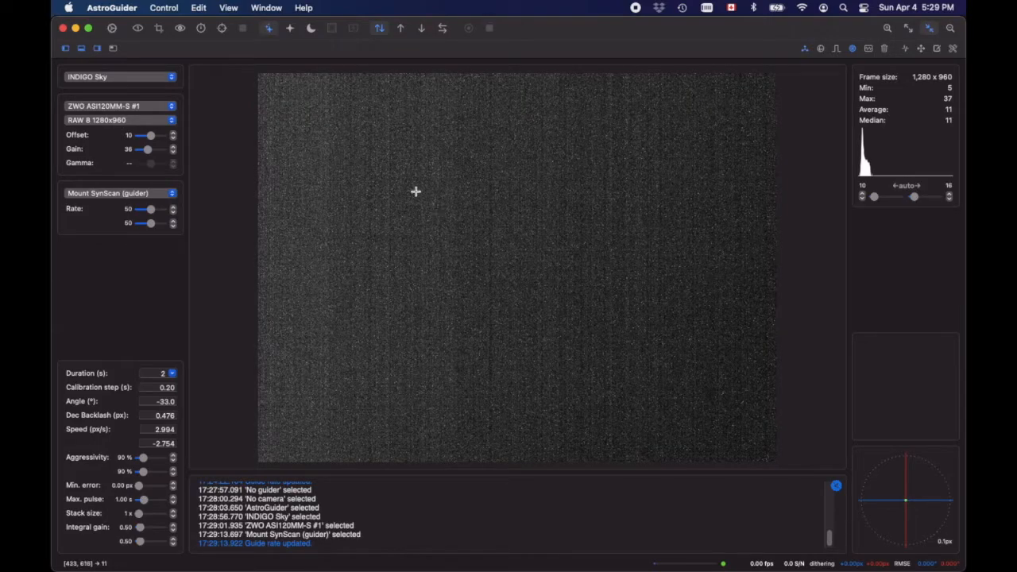
# Capture a central subframe of about 592 x 428 px with the guide camera, start a continuous preview and pick a guide star.
pyautogui.moveTo(405, 178); pyautogui.dragTo(646, 350)
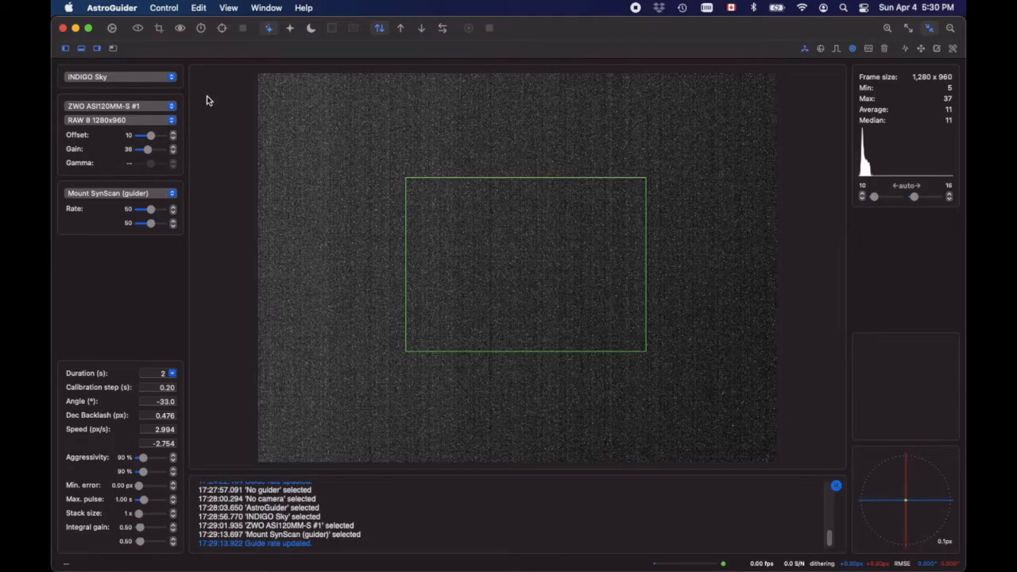
pyautogui.click(164, 32)
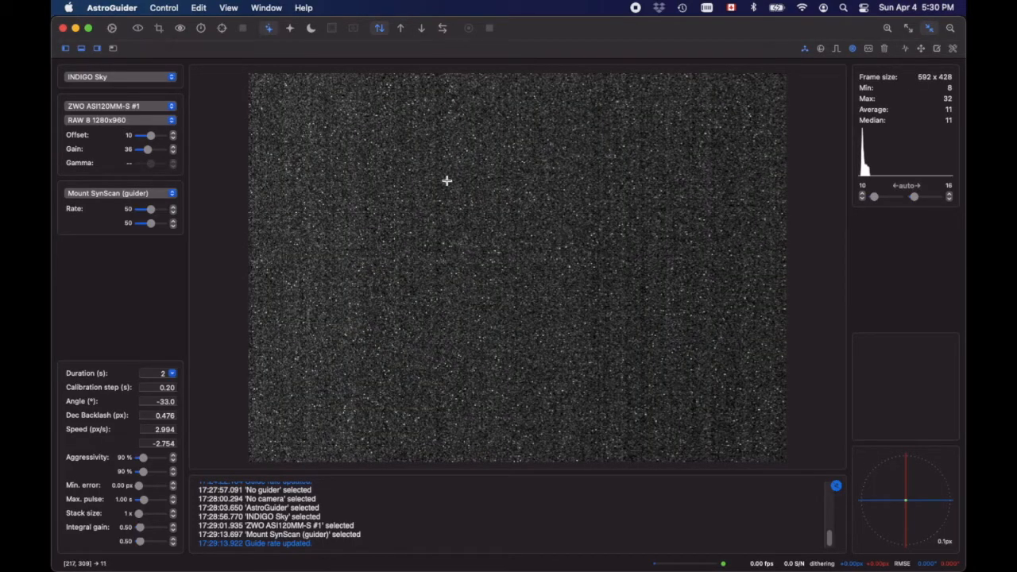
pyautogui.click(180, 31)
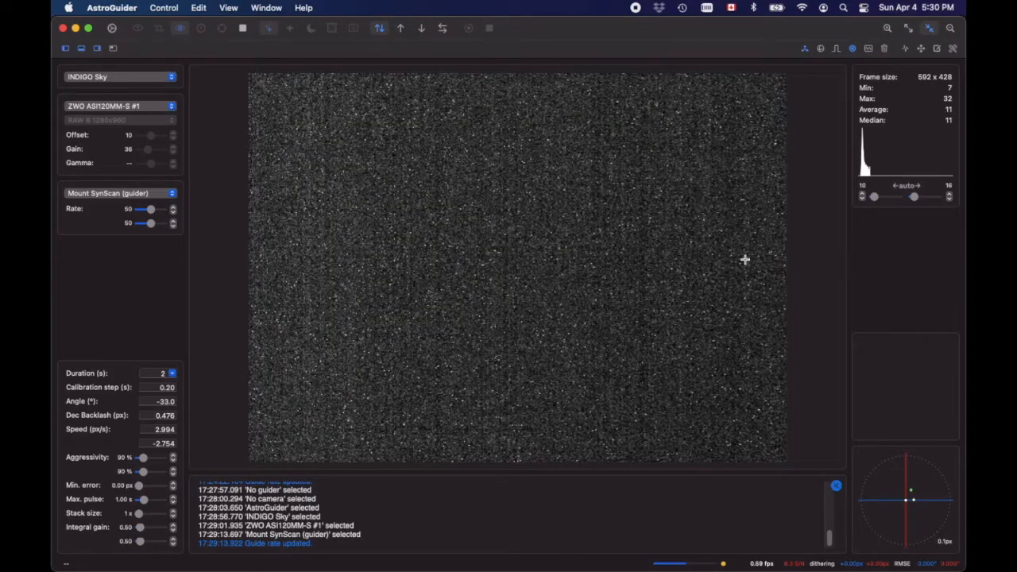
pyautogui.click(647, 254)
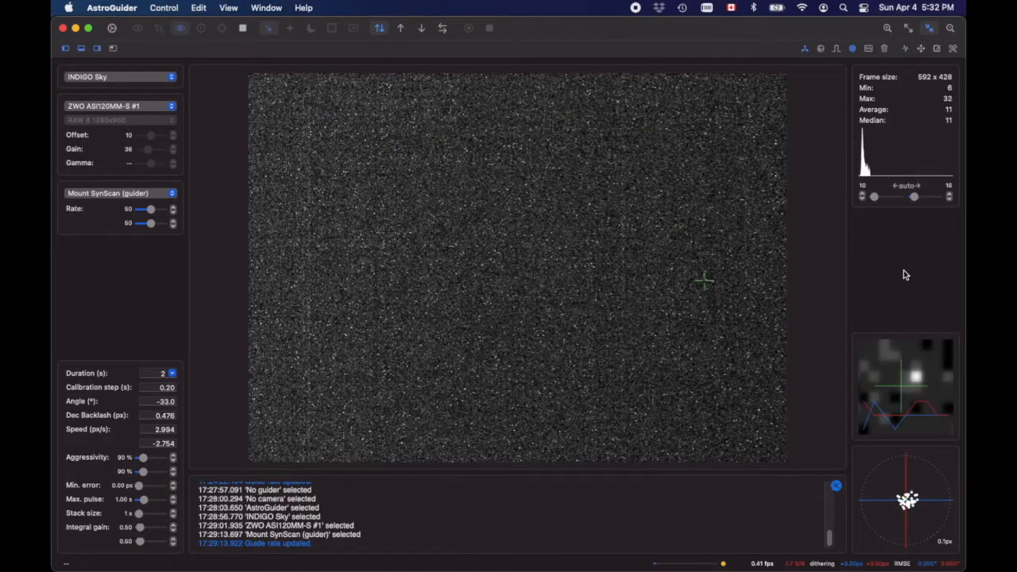
# Look over the AstroTelescope and AstroImager windows and return to AstroGuider.
pyautogui.moveTo(872, 569)
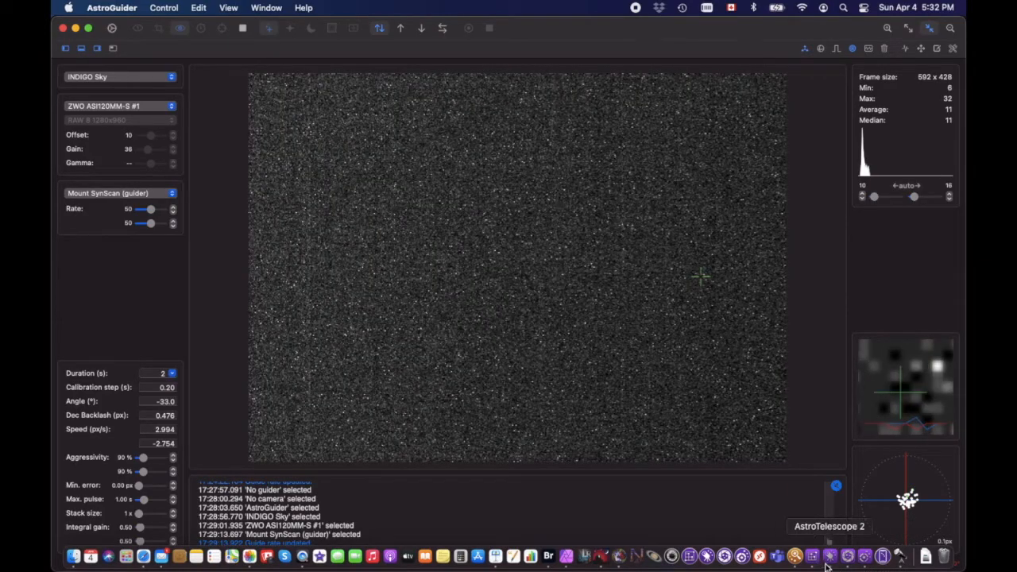
pyautogui.click(828, 564)
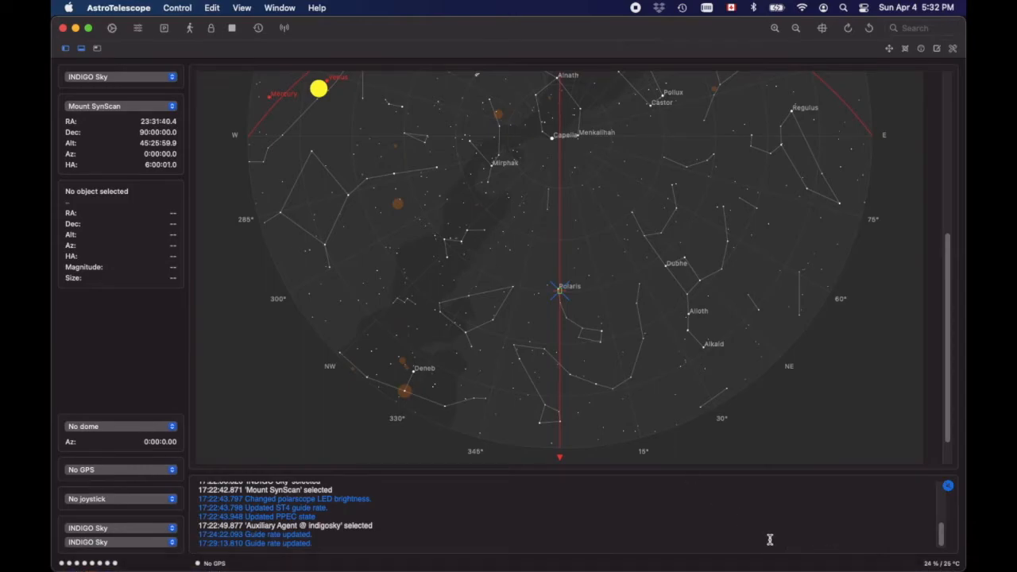
pyautogui.moveTo(849, 567)
pyautogui.click(848, 560)
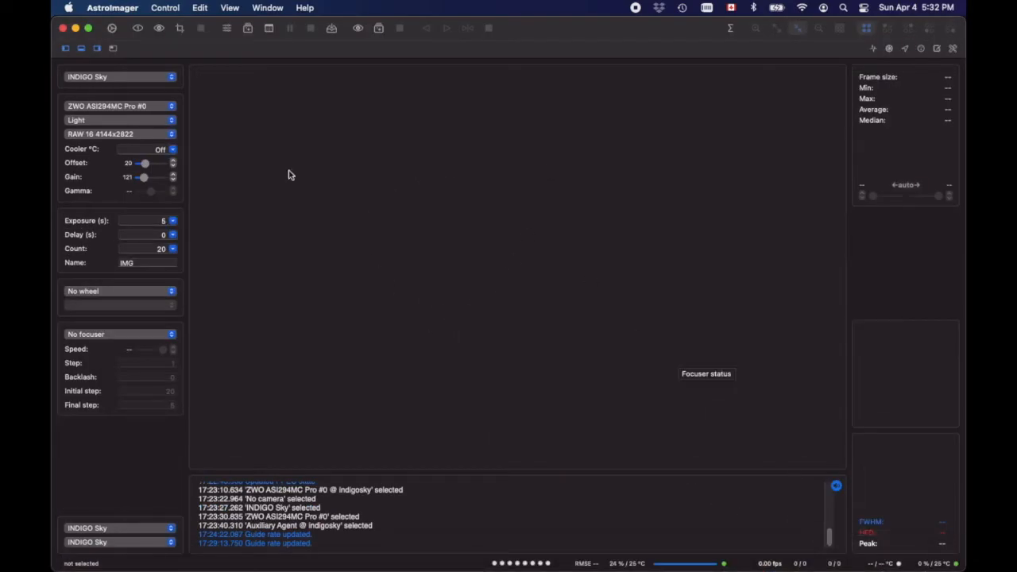
pyautogui.moveTo(848, 567)
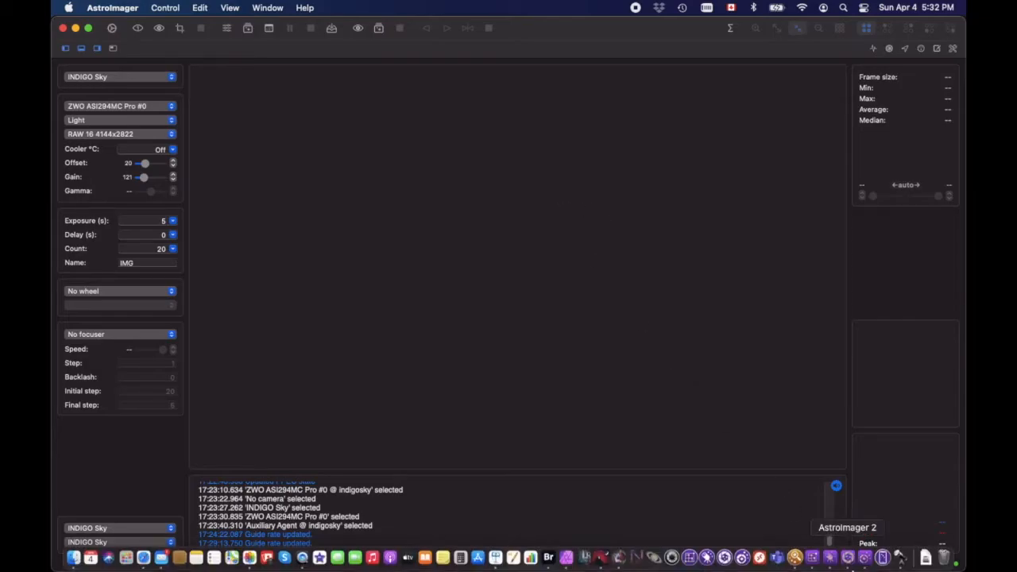
pyautogui.click(864, 559)
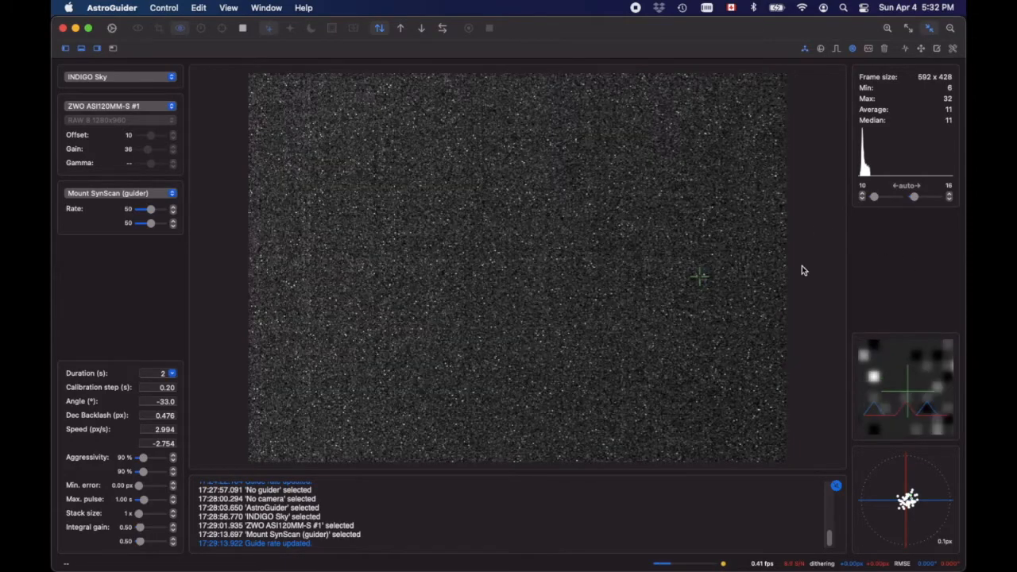
# In FITS Preview, view the FITS header and histogram of the 480 s light frame, and return to AstroGuider.
pyautogui.moveTo(882, 566)
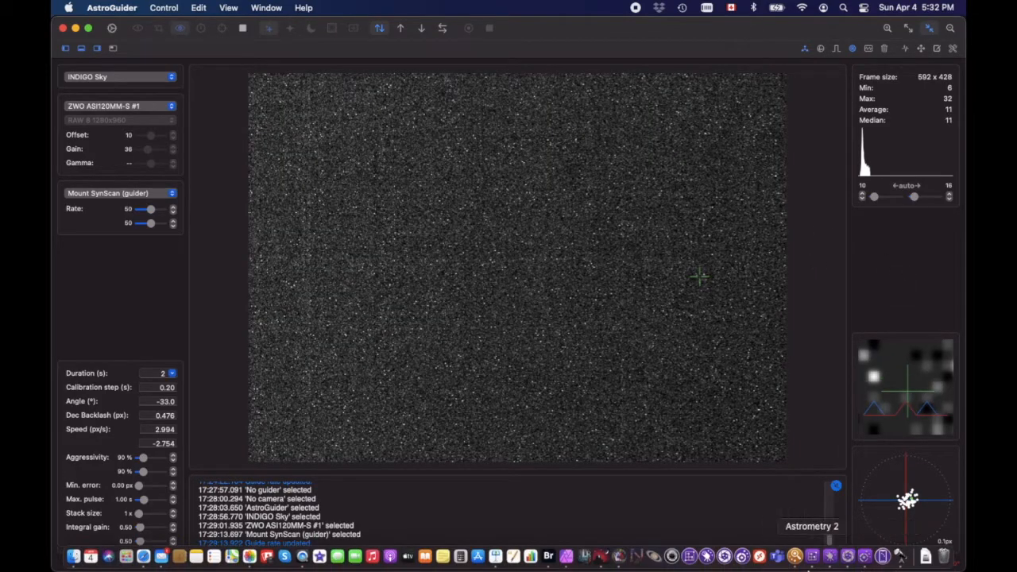
pyautogui.click(792, 566)
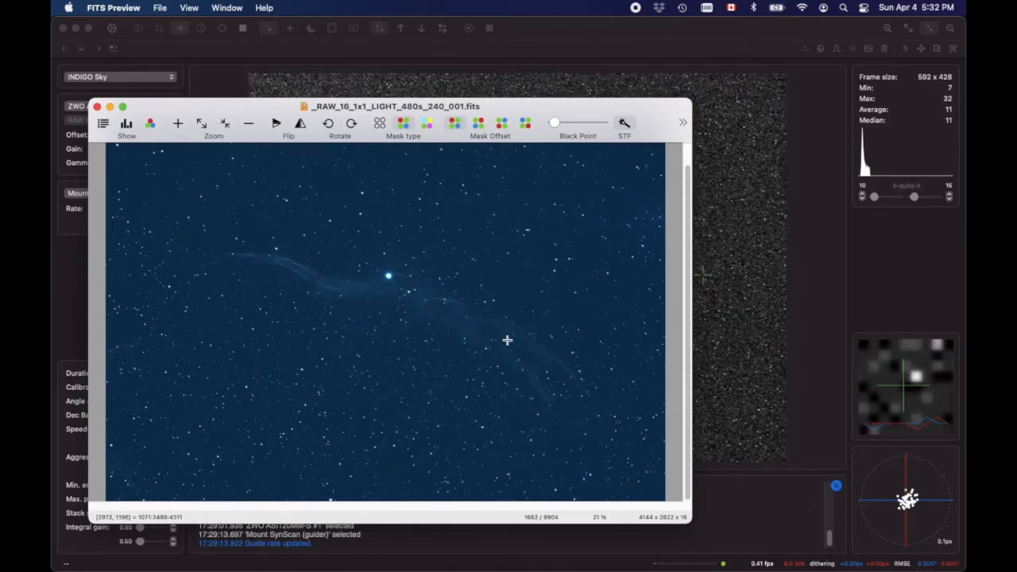
pyautogui.click(102, 125)
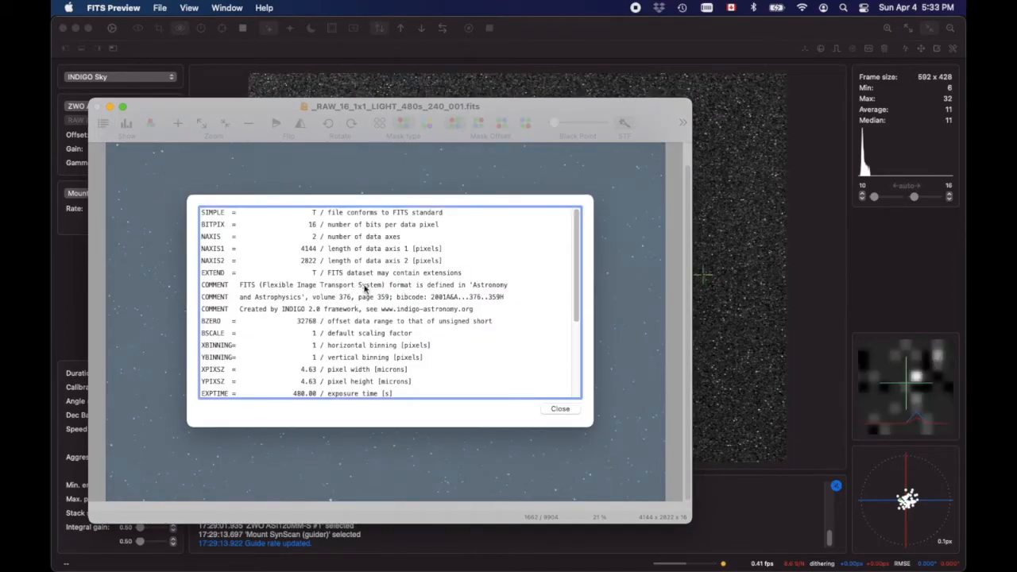
pyautogui.click(556, 409)
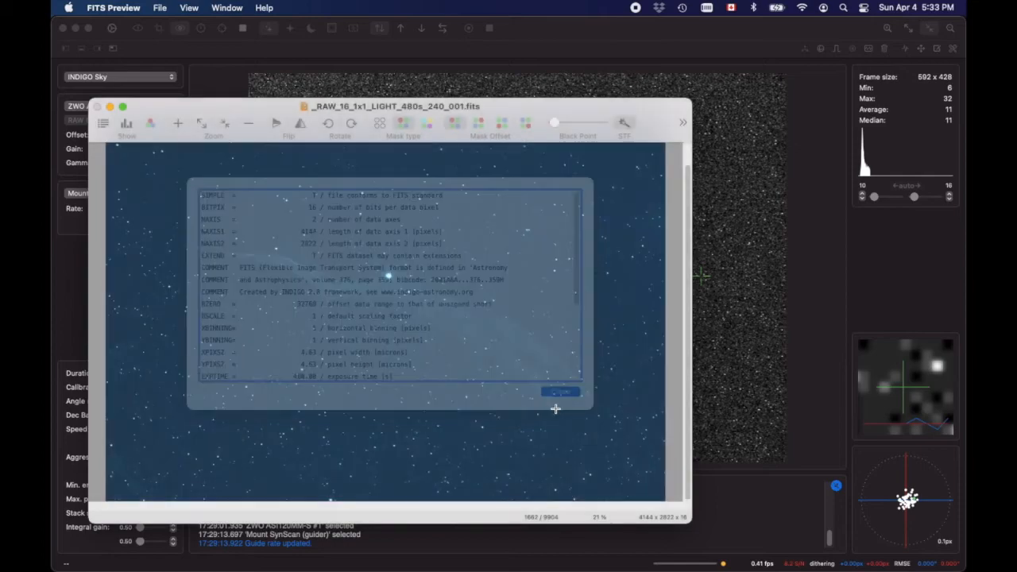
pyautogui.click(125, 125)
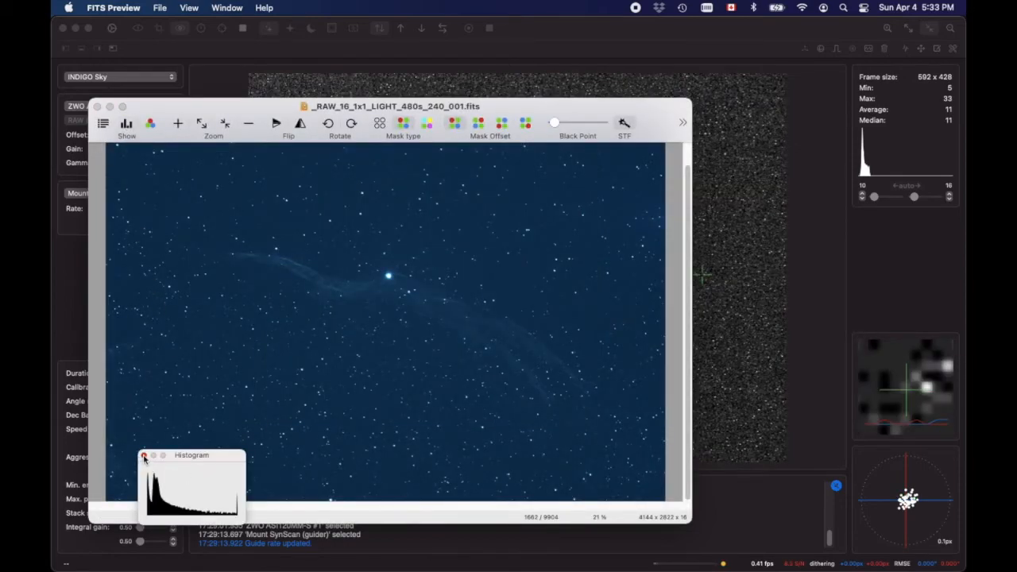
pyautogui.click(144, 456)
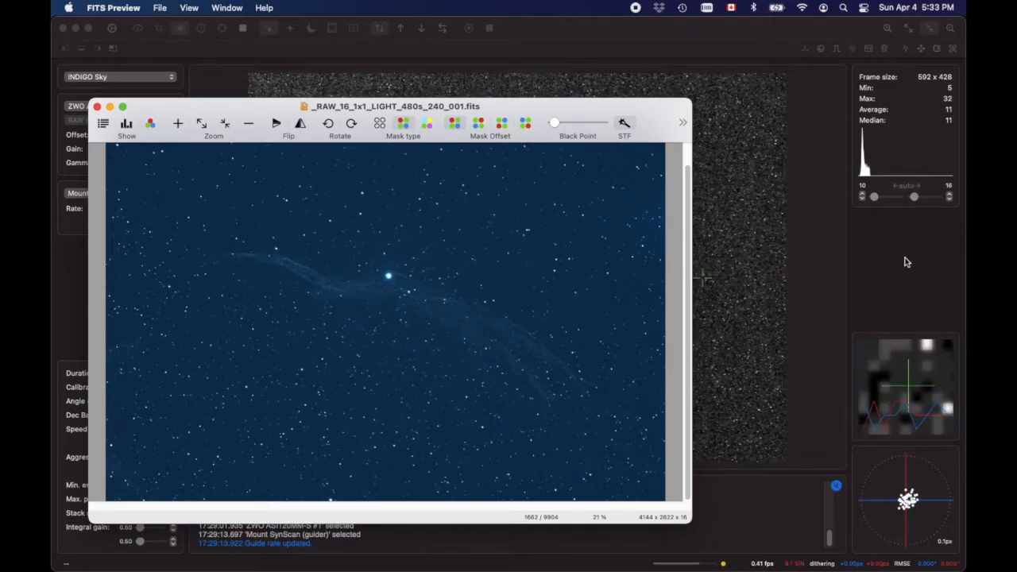
pyautogui.click(702, 32)
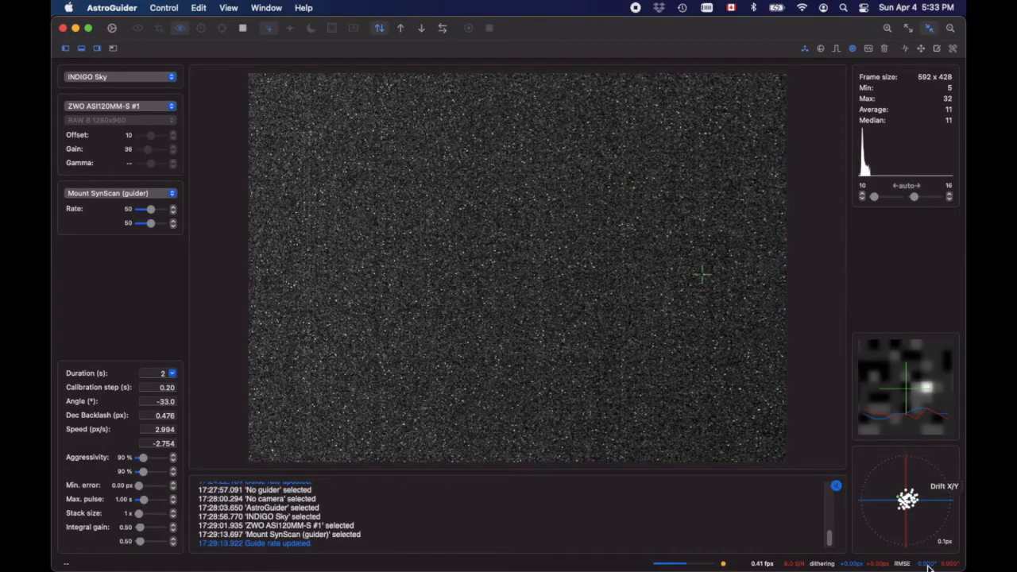
# In INDIGO to GO, connect the imager, mount and guider to the local indigosky agents and save the connections.
pyautogui.moveTo(926, 566)
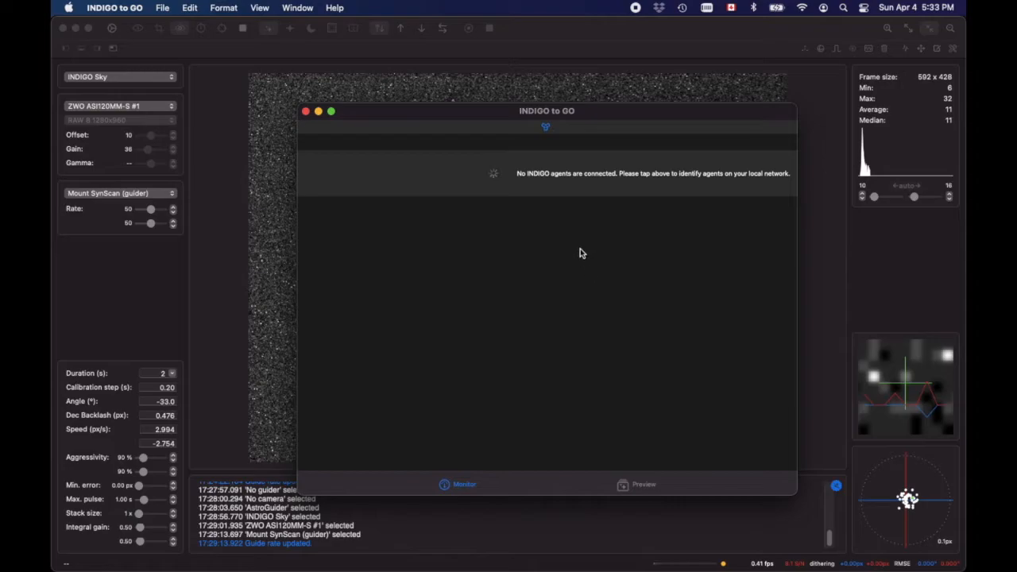
pyautogui.click(546, 126)
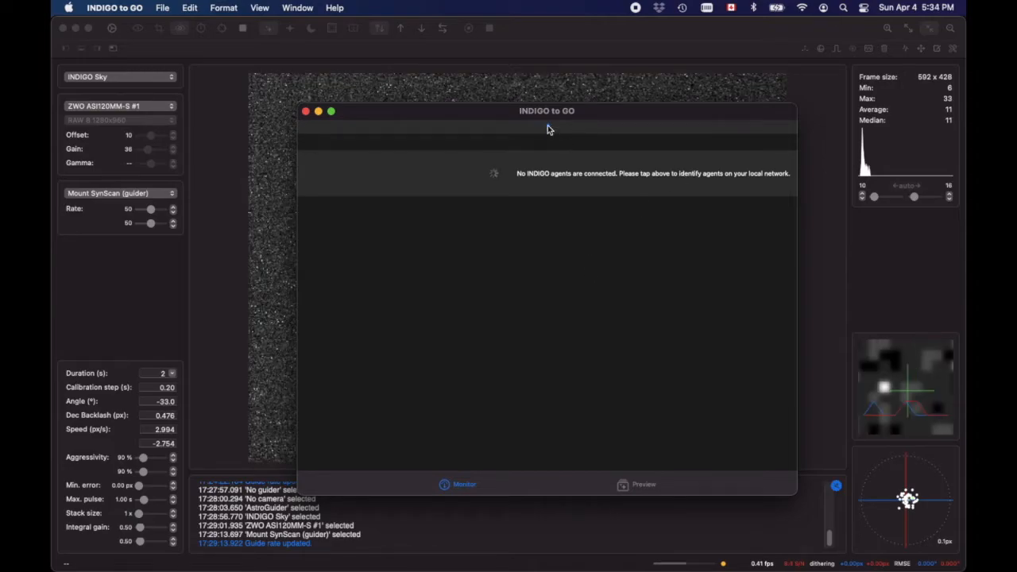
pyautogui.click(615, 263)
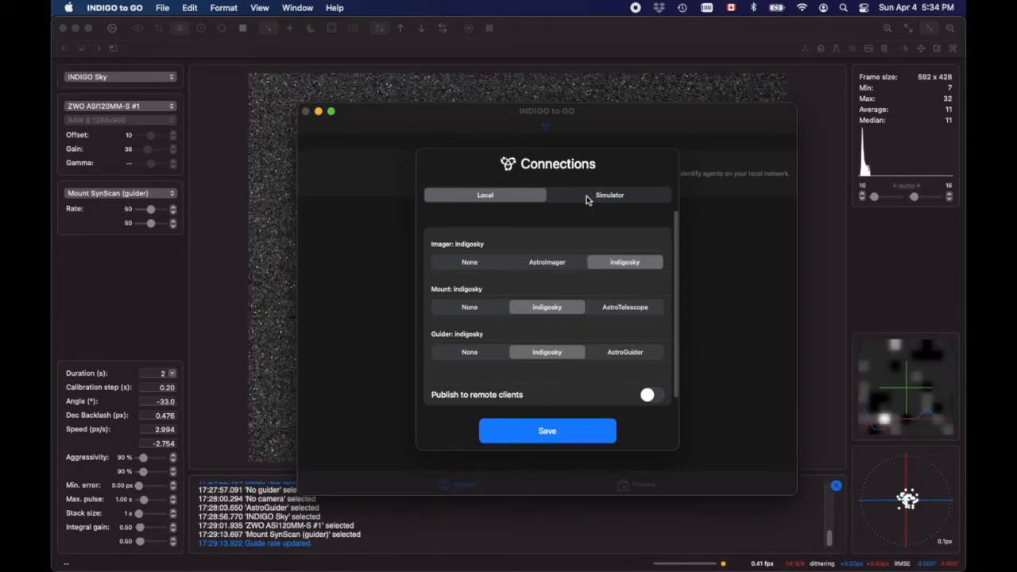
pyautogui.click(551, 432)
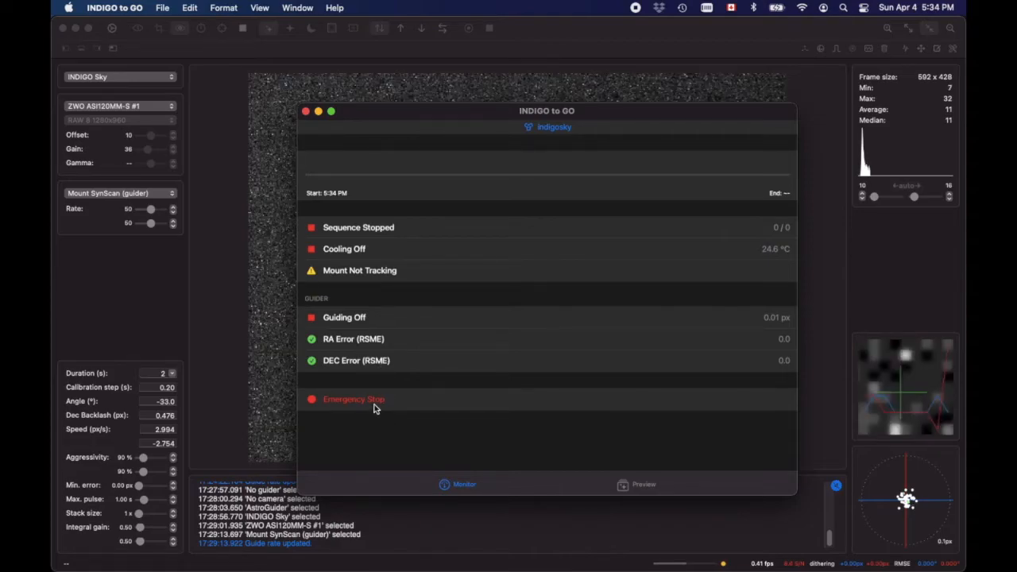
# View the imager and guider previews and the status monitor in INDIGO to GO, and return to AstroGuider.
pyautogui.click(640, 488)
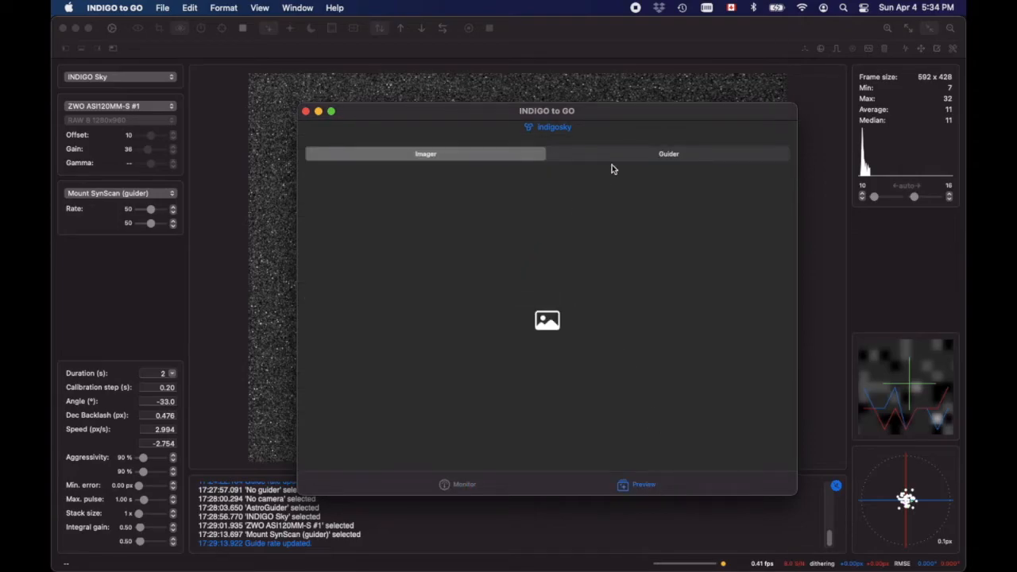
pyautogui.click(633, 154)
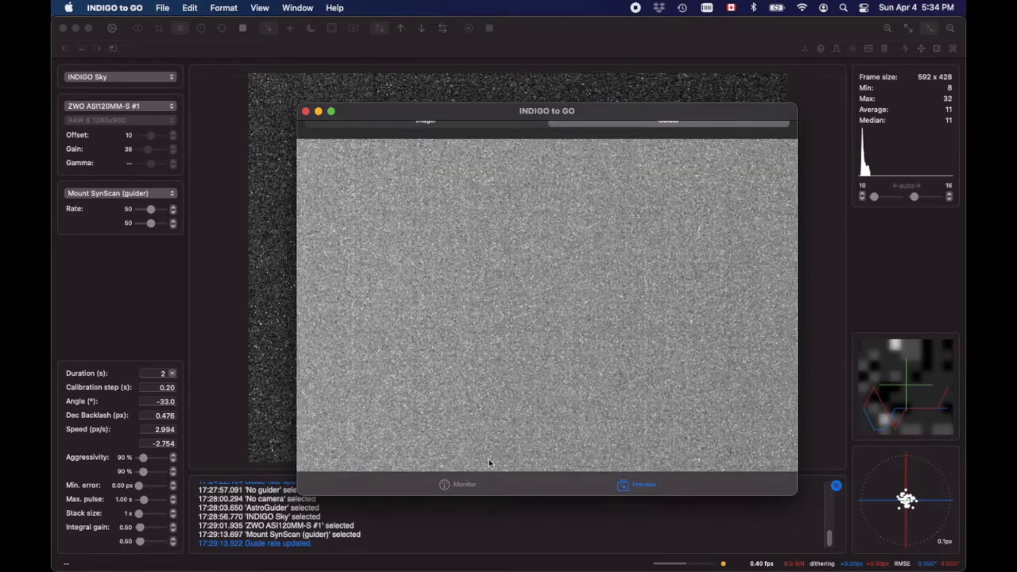
pyautogui.click(464, 485)
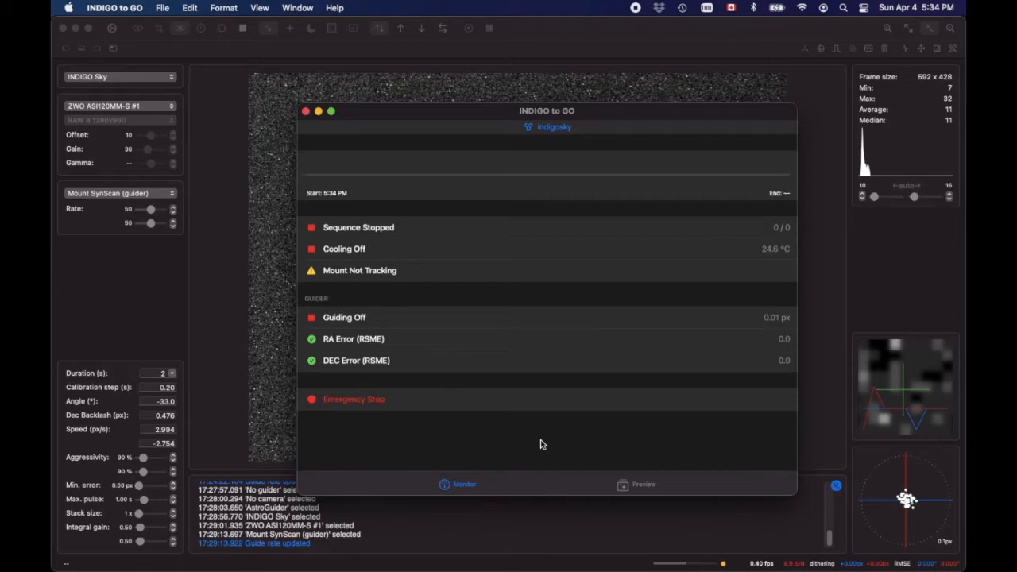
pyautogui.moveTo(819, 560)
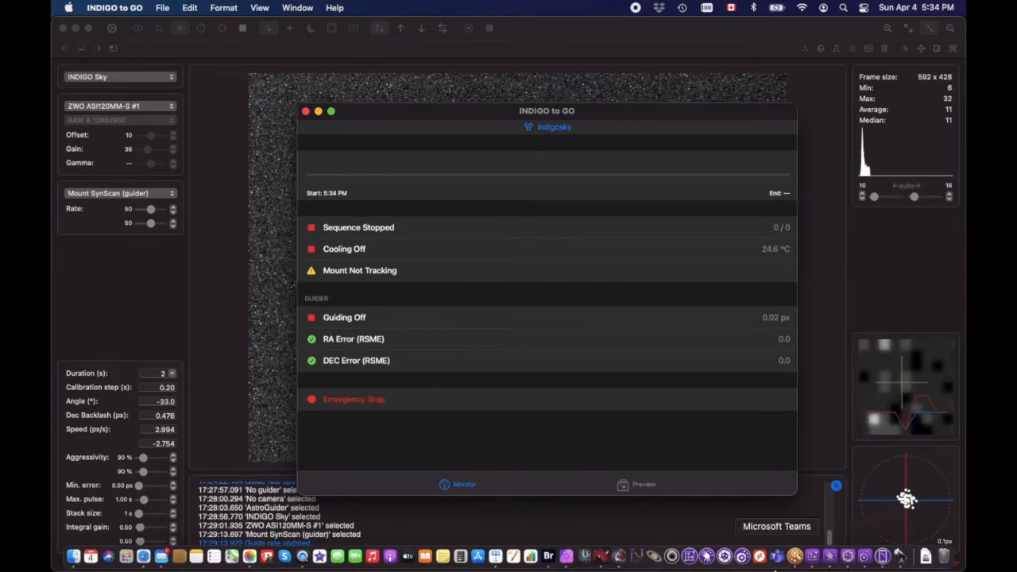
pyautogui.click(898, 271)
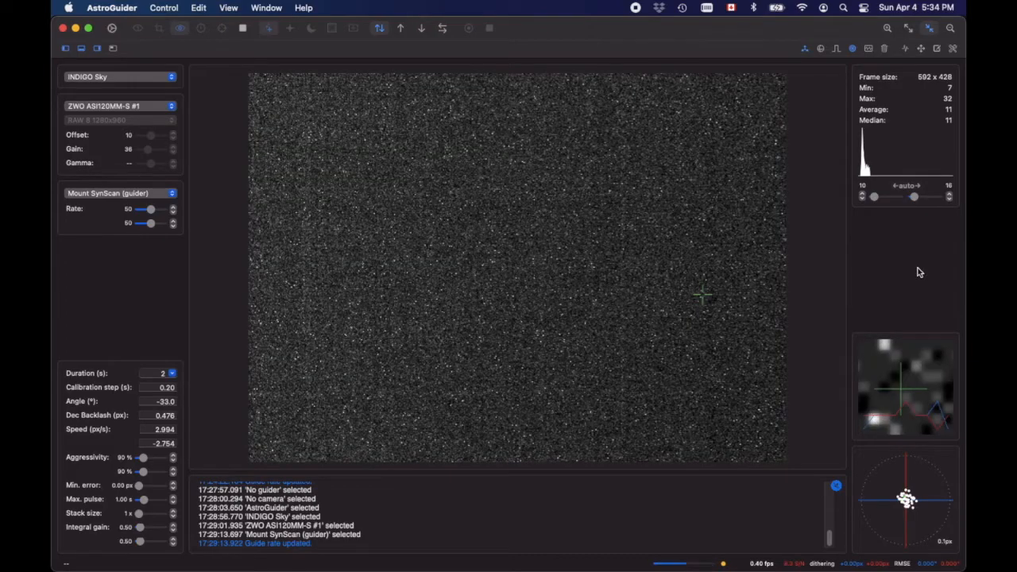
# Switch to the Mac Astrophotography presentation in Keynote, play it from the CloudMakers Environment slide and advance to the first Post processing bullet.
pyautogui.hotkey('ctrl', 'Up')
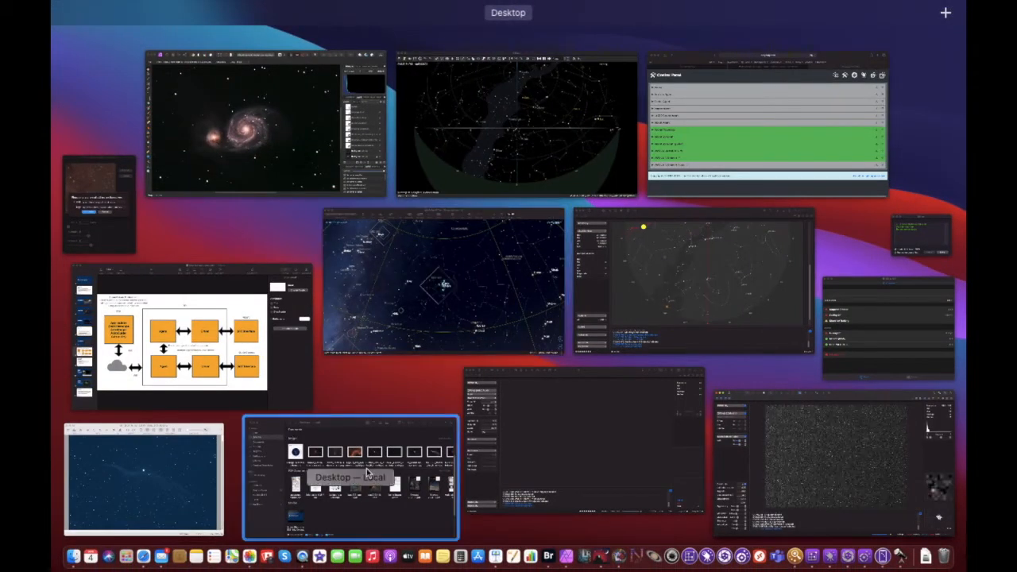
pyautogui.click(179, 358)
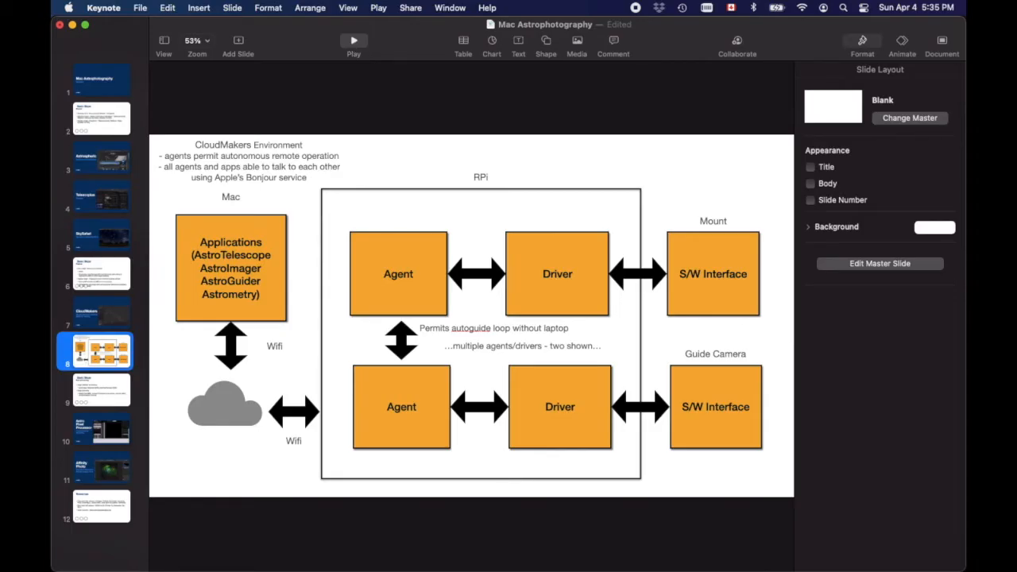
pyautogui.click(353, 40)
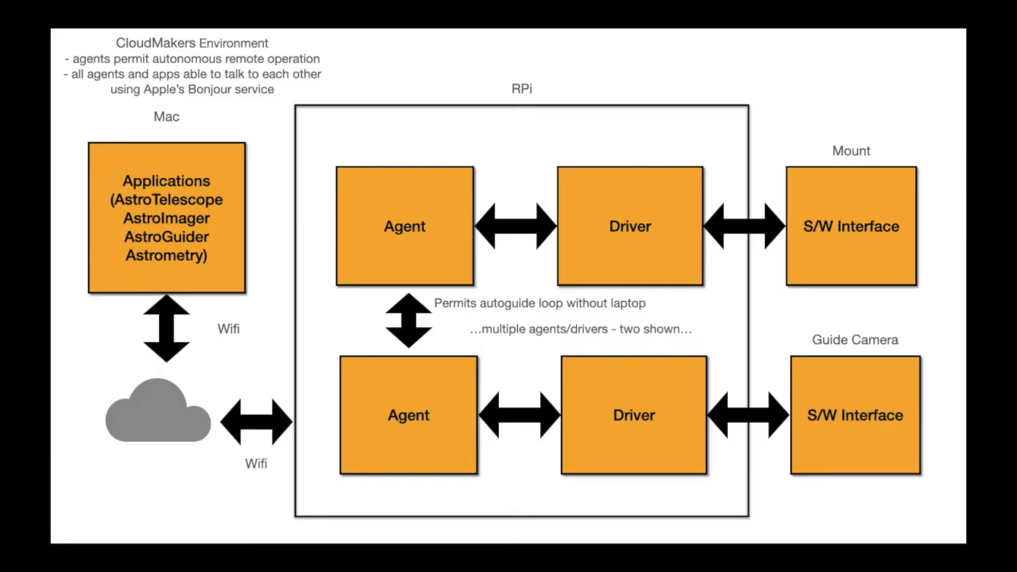
pyautogui.press('Right')
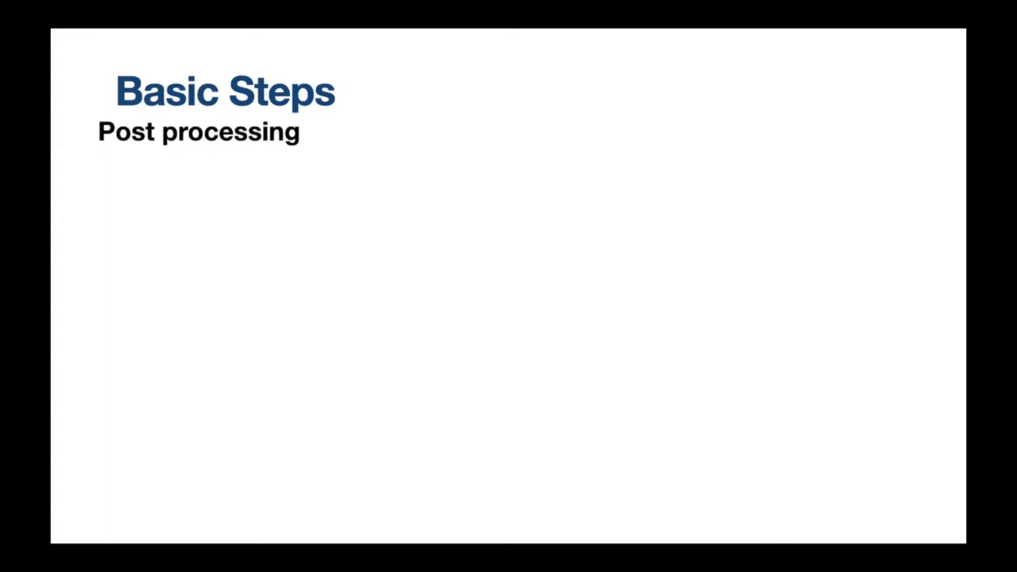
pyautogui.press('Right')
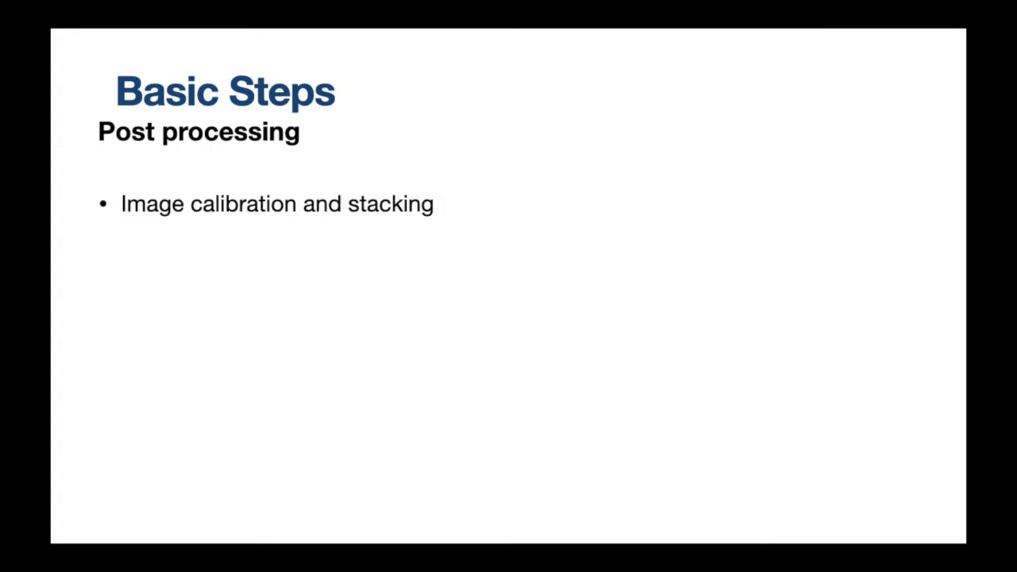
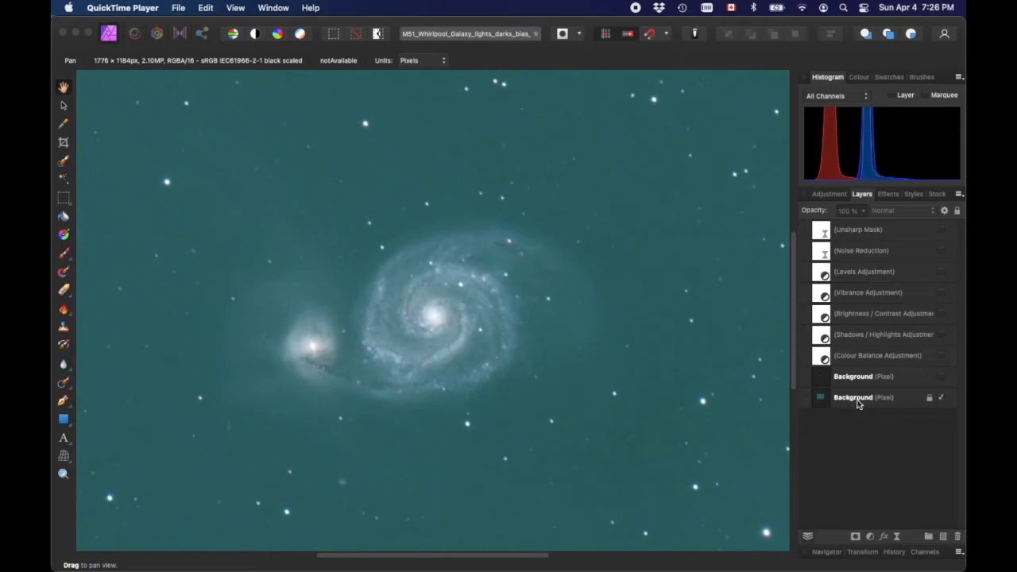
# In Affinity Photo, look up the Remove Background astrophotography filter and the RC-Astro StarShrink plugin for the M51 image.
pyautogui.click(849, 463)
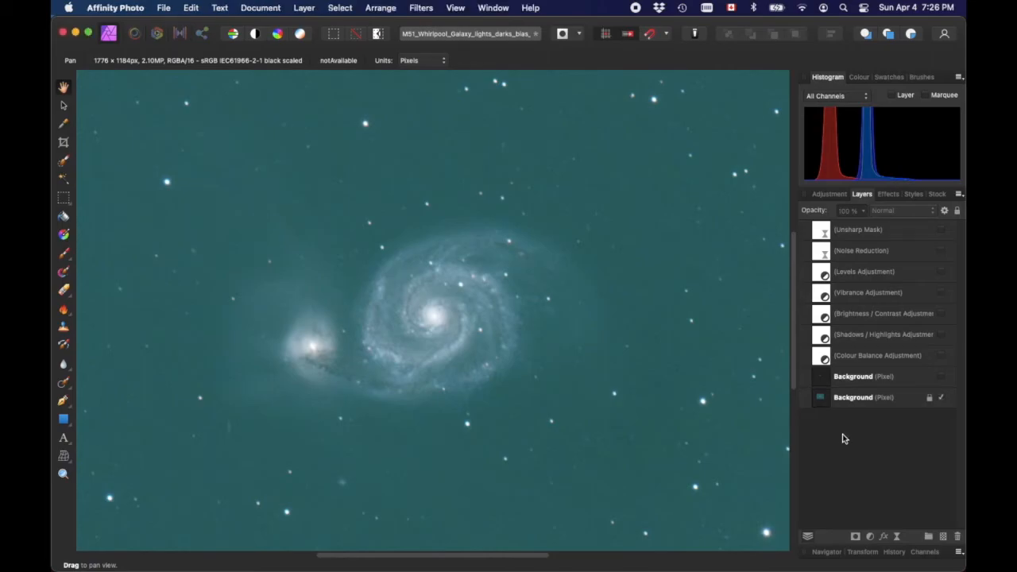
pyautogui.click(419, 10)
pyautogui.moveTo(445, 112)
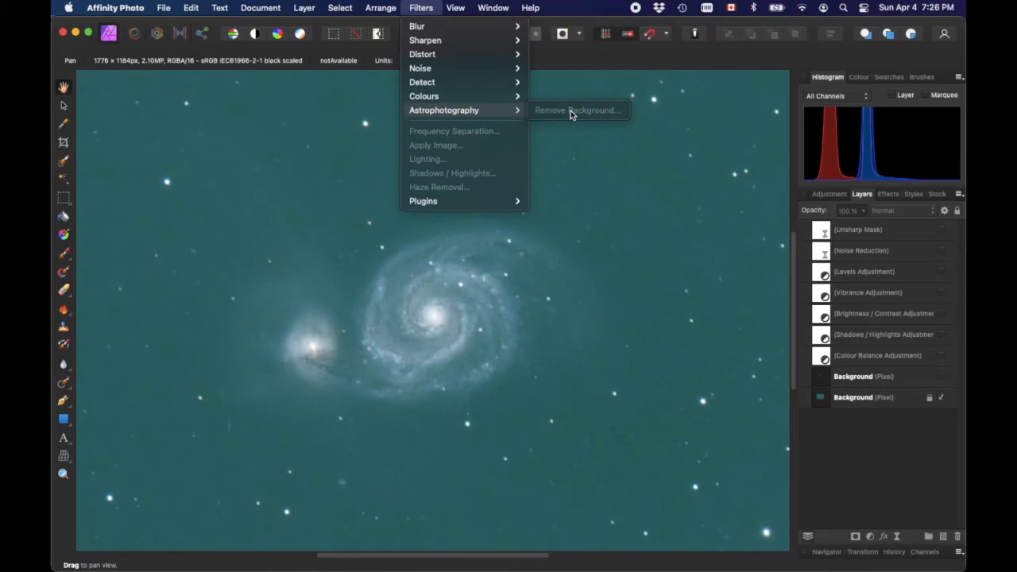
pyautogui.moveTo(462, 205)
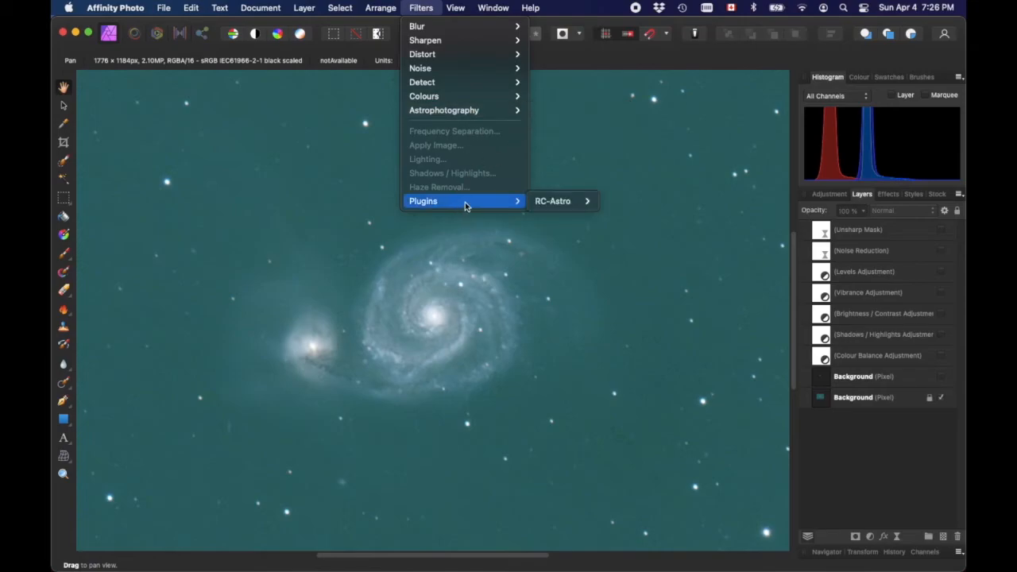
pyautogui.moveTo(545, 204)
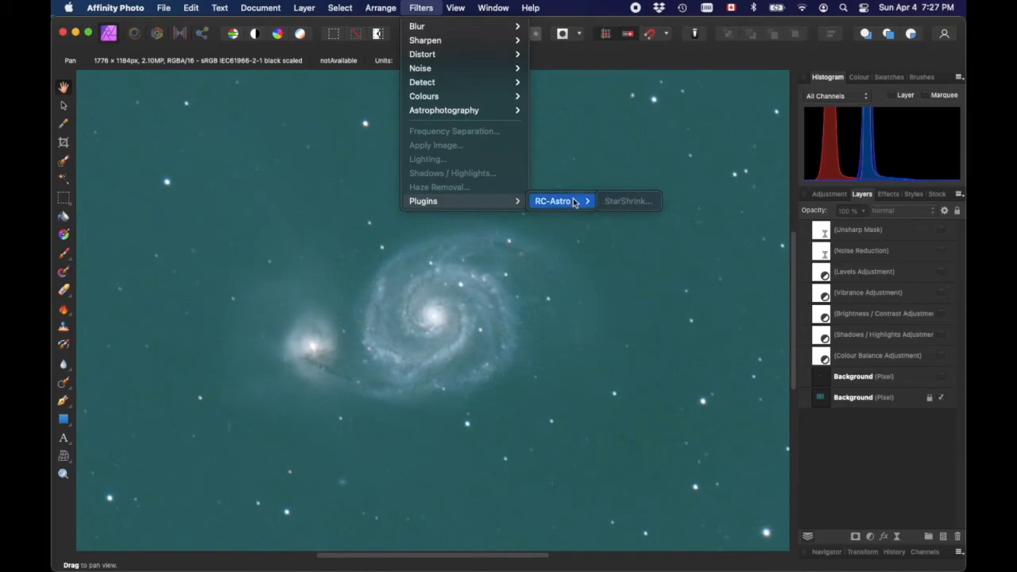
# Show the upper Background pixel layer with the background removed, and refresh the histogram.
pyautogui.moveTo(490, 112)
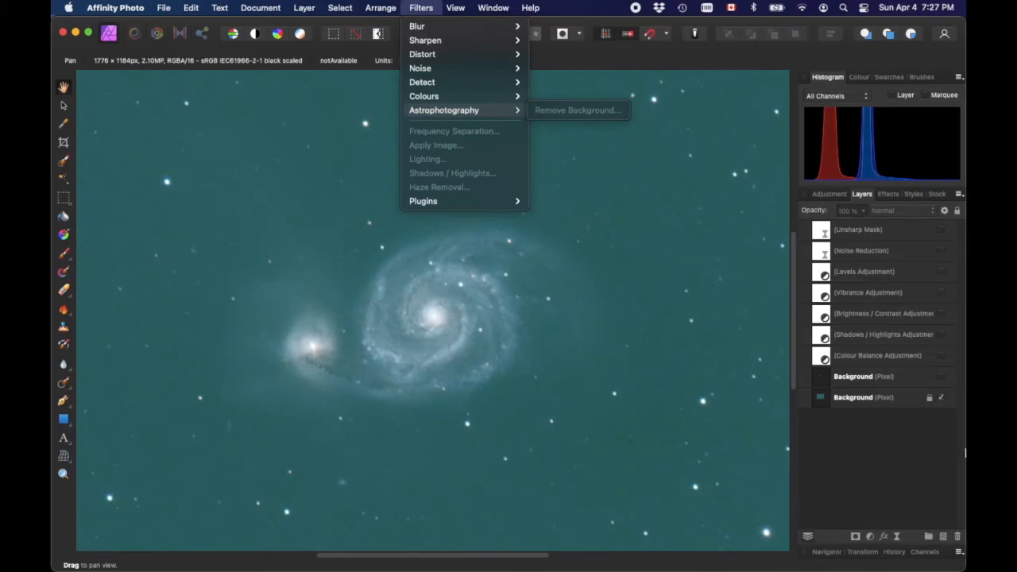
pyautogui.click(892, 441)
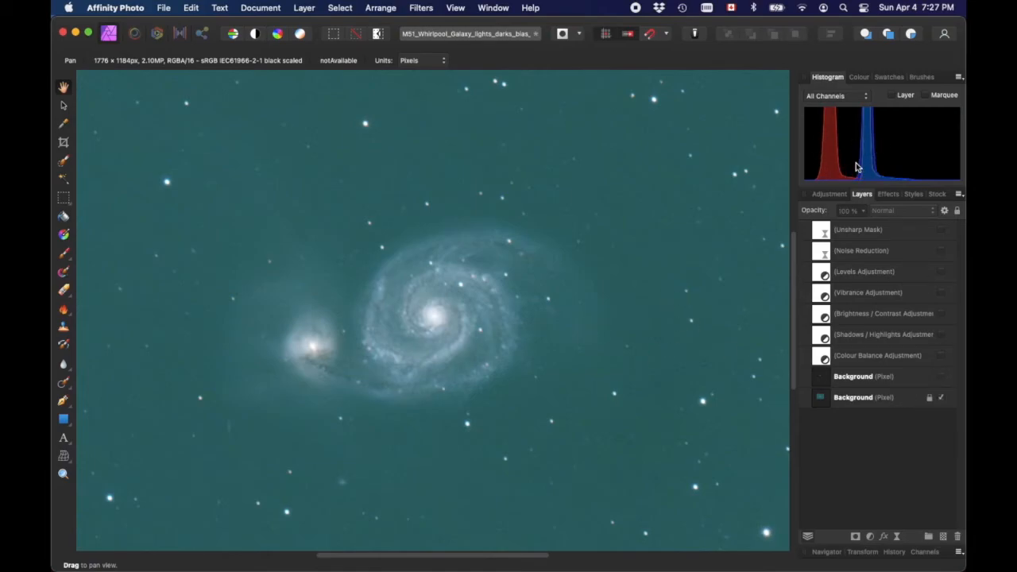
pyautogui.click(941, 378)
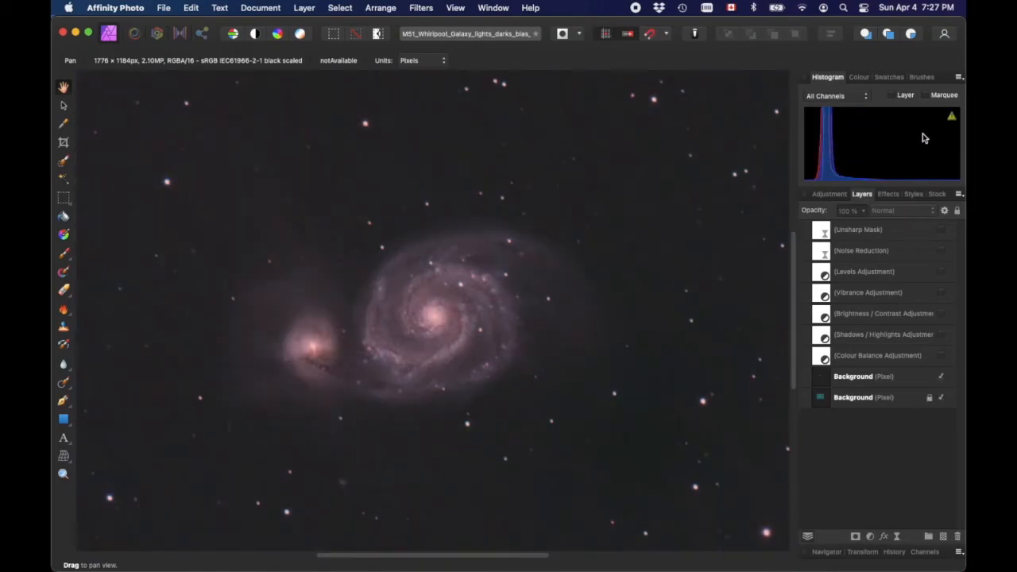
pyautogui.click(951, 119)
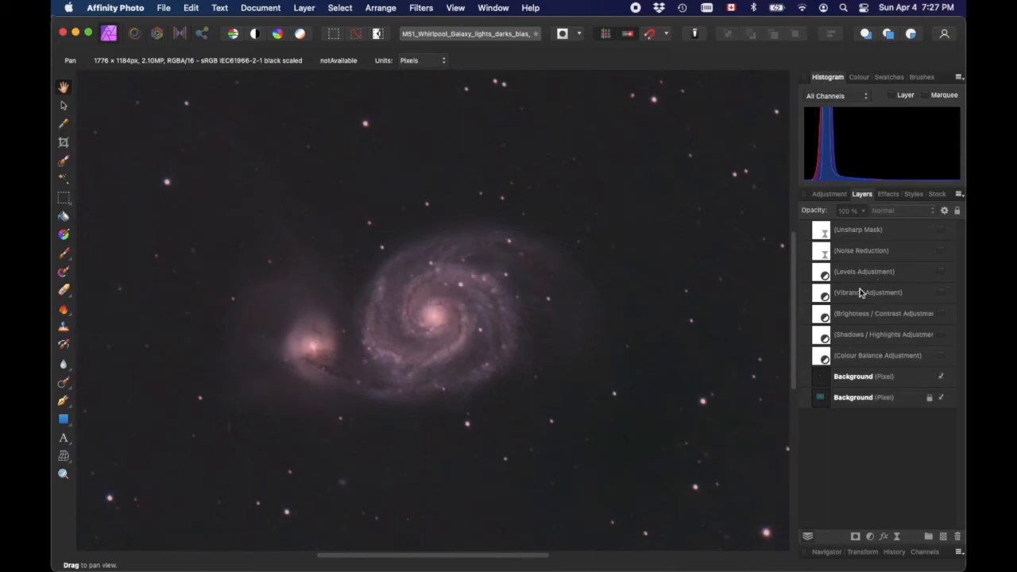
# Look through the available new adjustment layers and the live filter layers, including the Noise and Sharpen groups.
pyautogui.click(303, 8)
pyautogui.moveTo(334, 186)
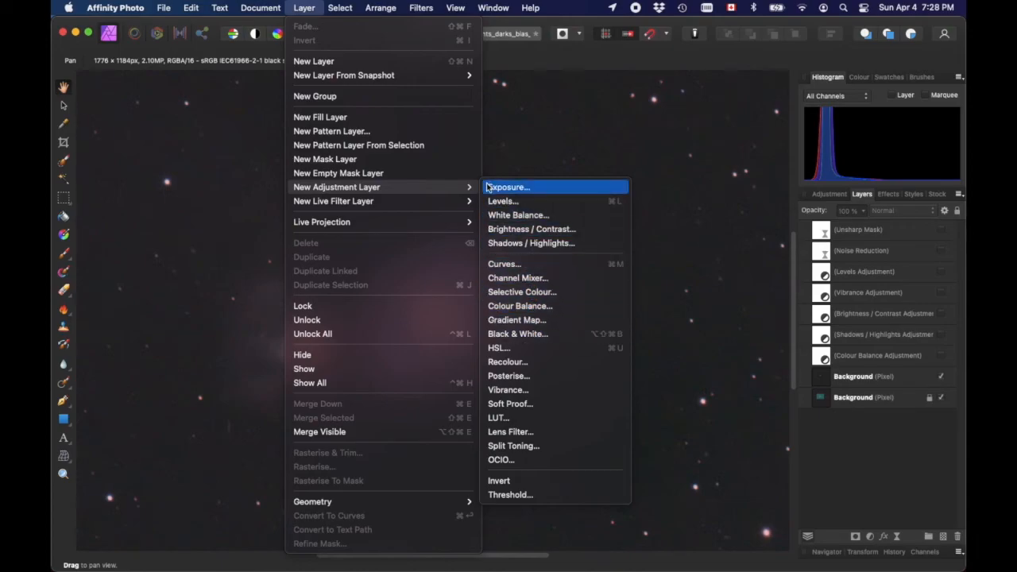
pyautogui.moveTo(348, 205)
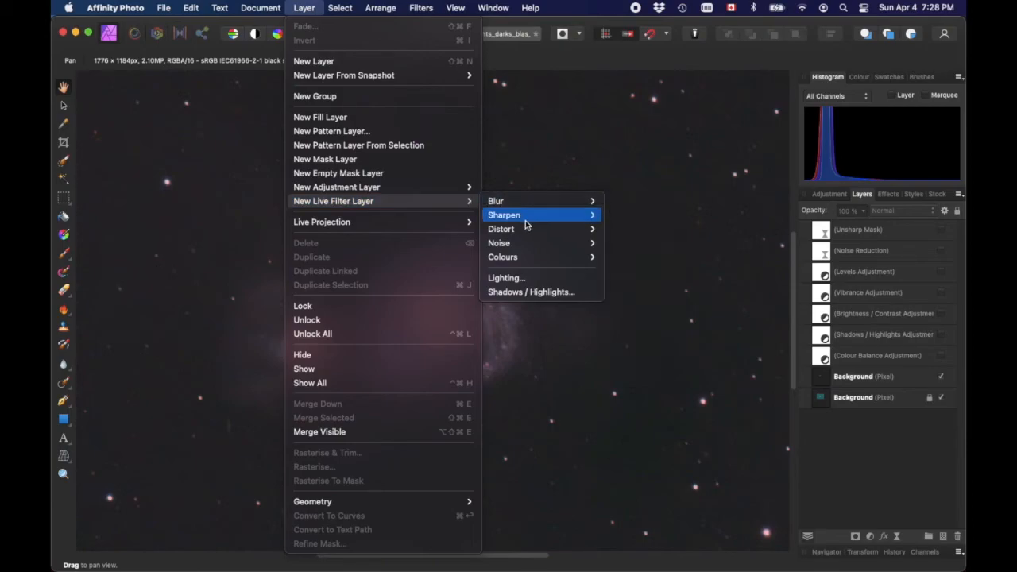
pyautogui.moveTo(526, 245)
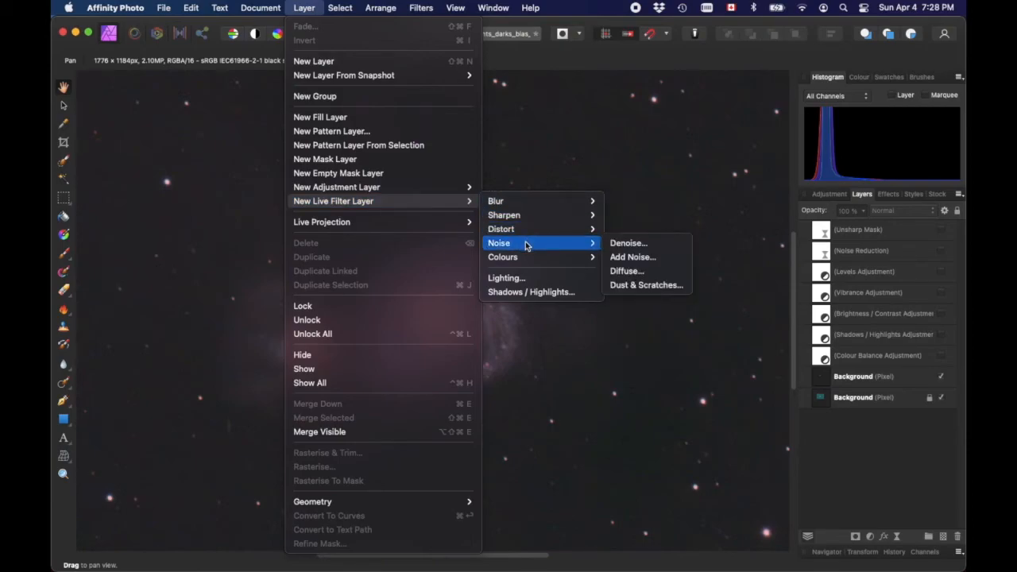
pyautogui.moveTo(515, 217)
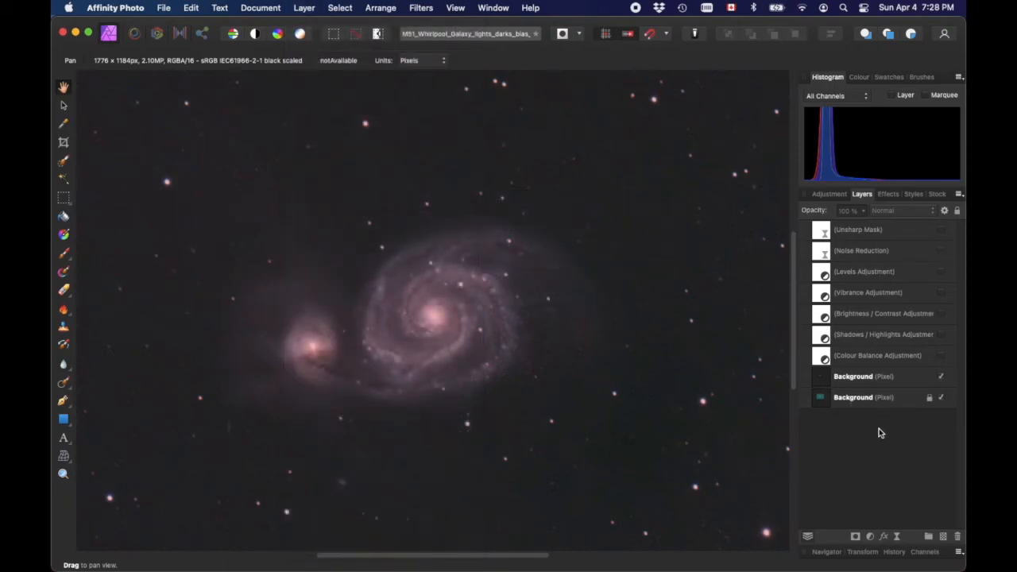
# Make the Colour Balance, Shadows / Highlights and Brightness / Contrast adjustment layers visible on the M51 image.
pyautogui.click(942, 357)
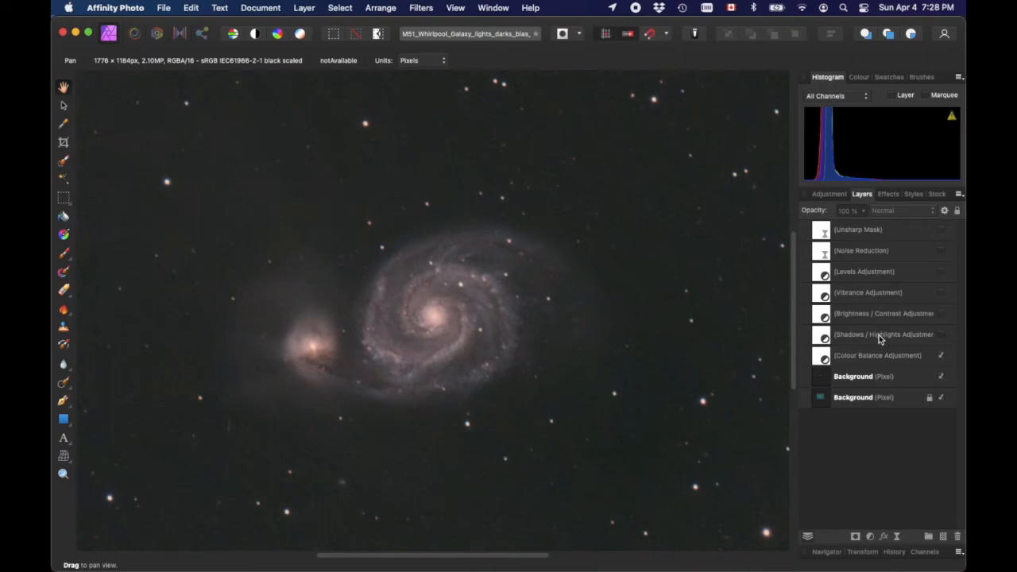
pyautogui.click(879, 335)
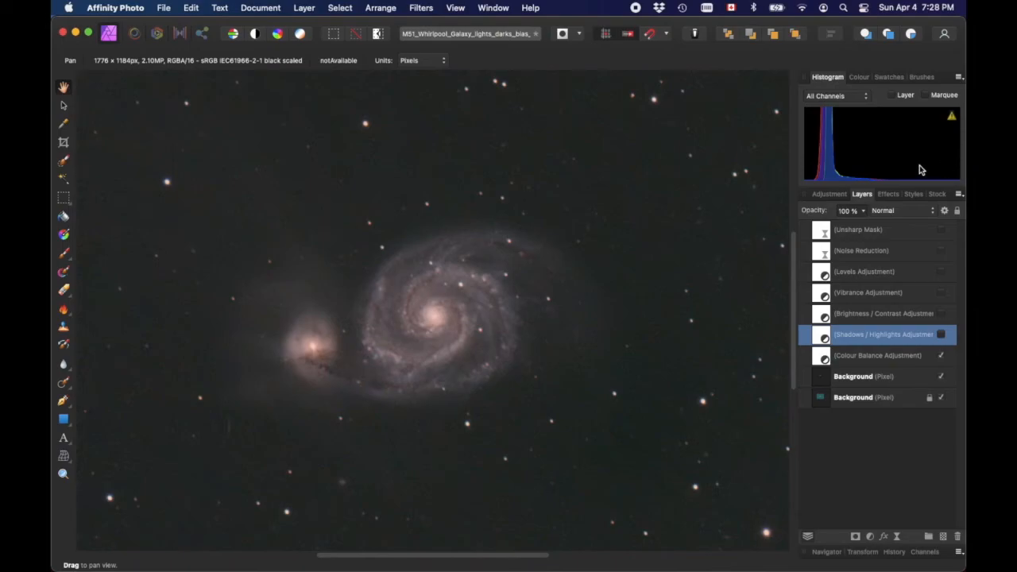
pyautogui.click(830, 317)
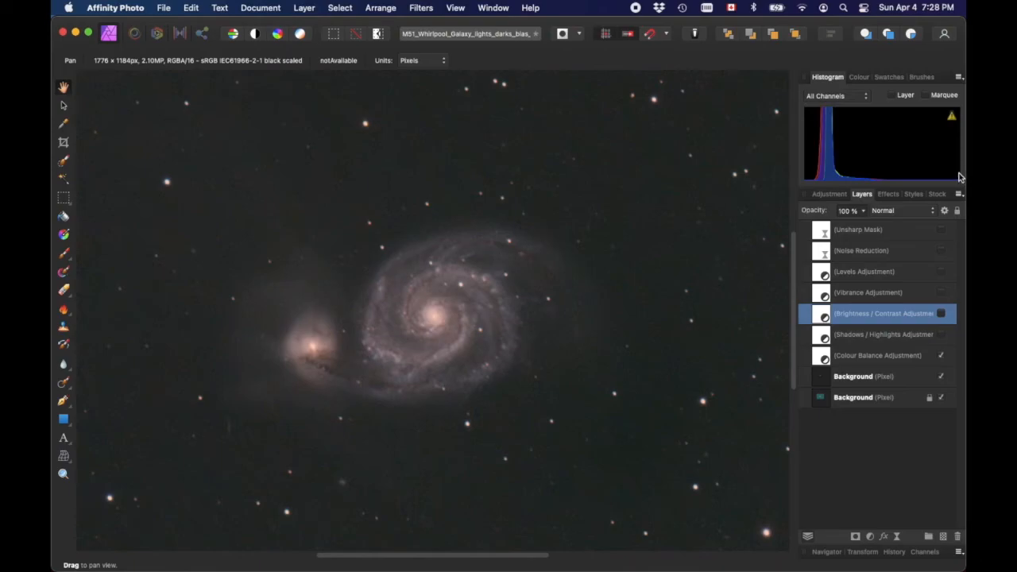
pyautogui.click(901, 338)
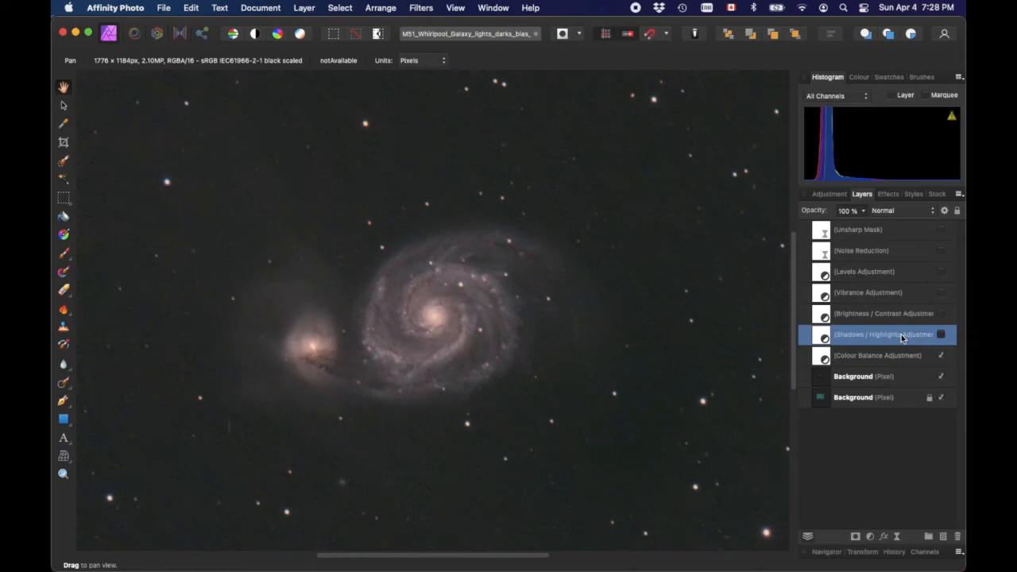
pyautogui.click(853, 317)
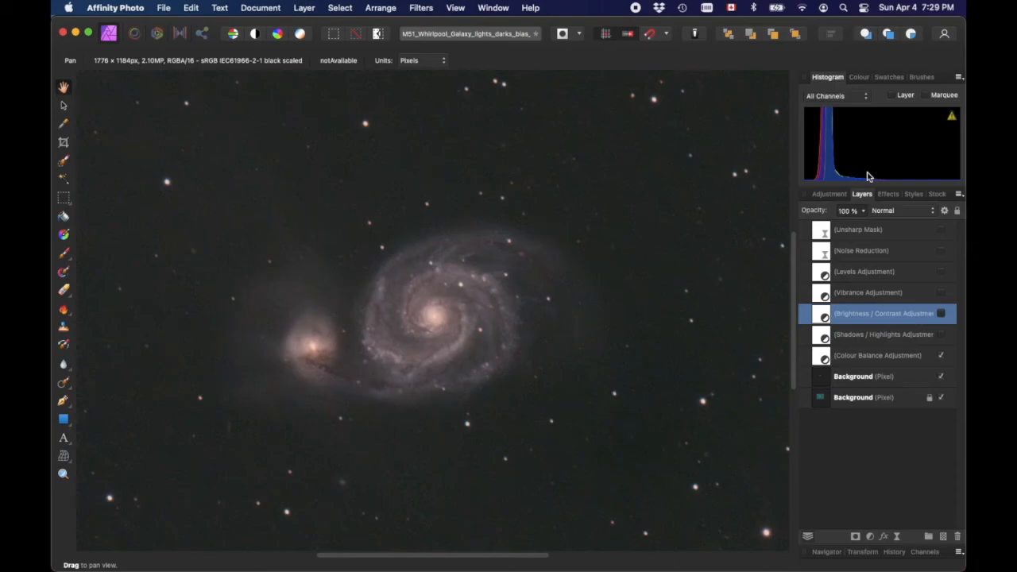
pyautogui.click(941, 314)
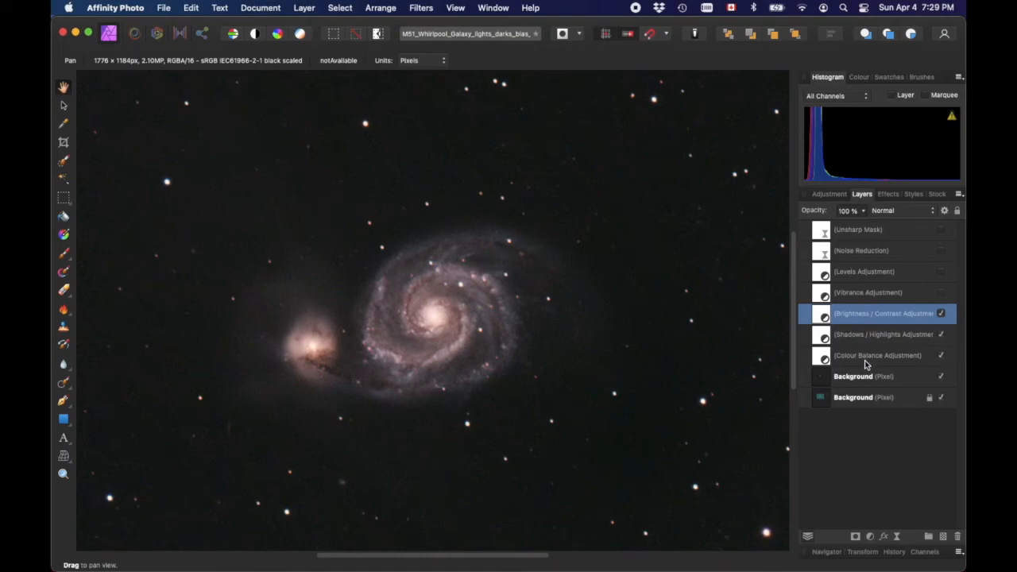
# Make the Vibrance and Levels adjustment layers visible.
pyautogui.click(875, 296)
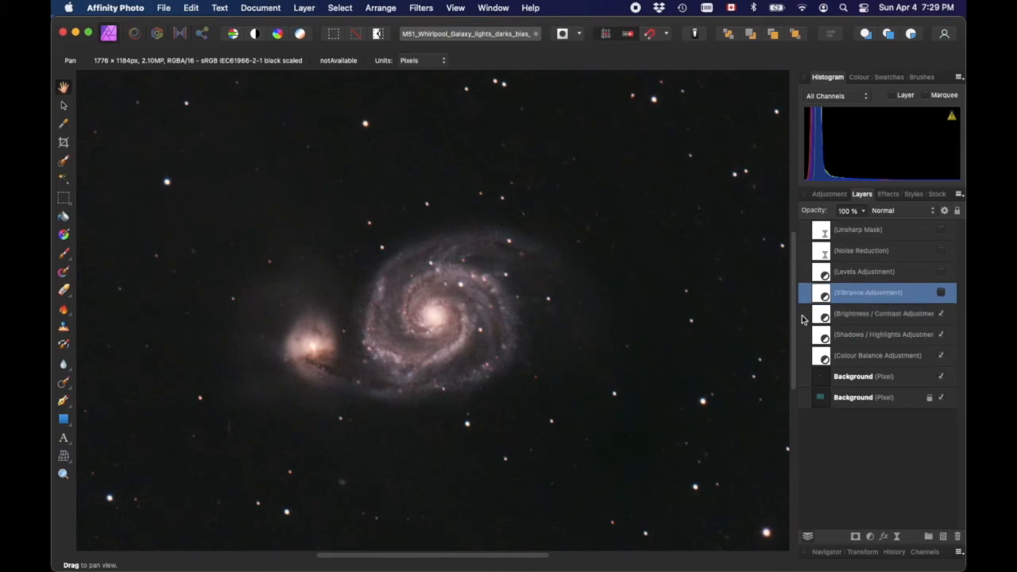
pyautogui.click(941, 294)
pyautogui.click(942, 272)
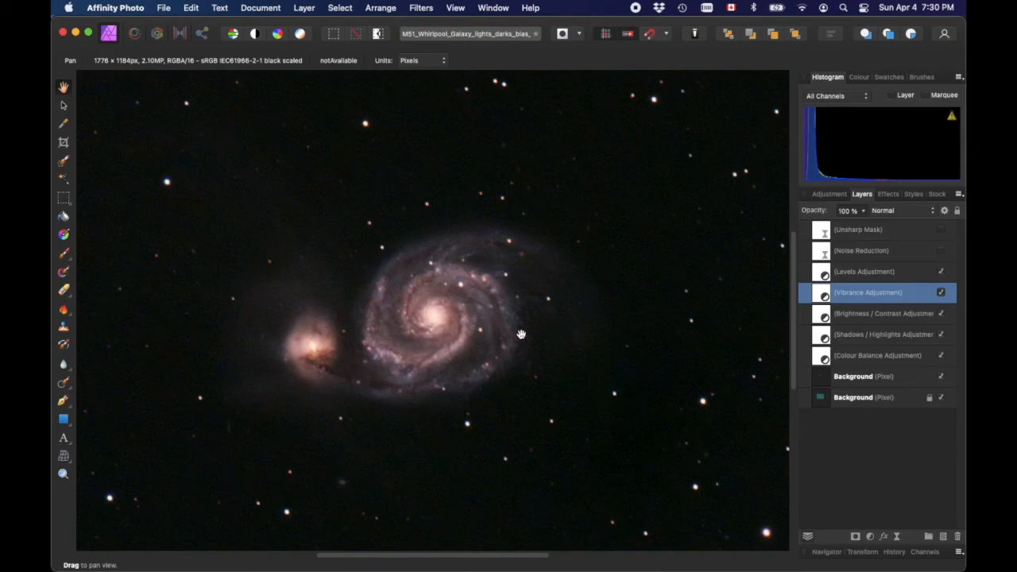
# Make the Noise Reduction and Unsharp Mask live filter layers visible, and clear the layer selection.
pyautogui.press('super+0')
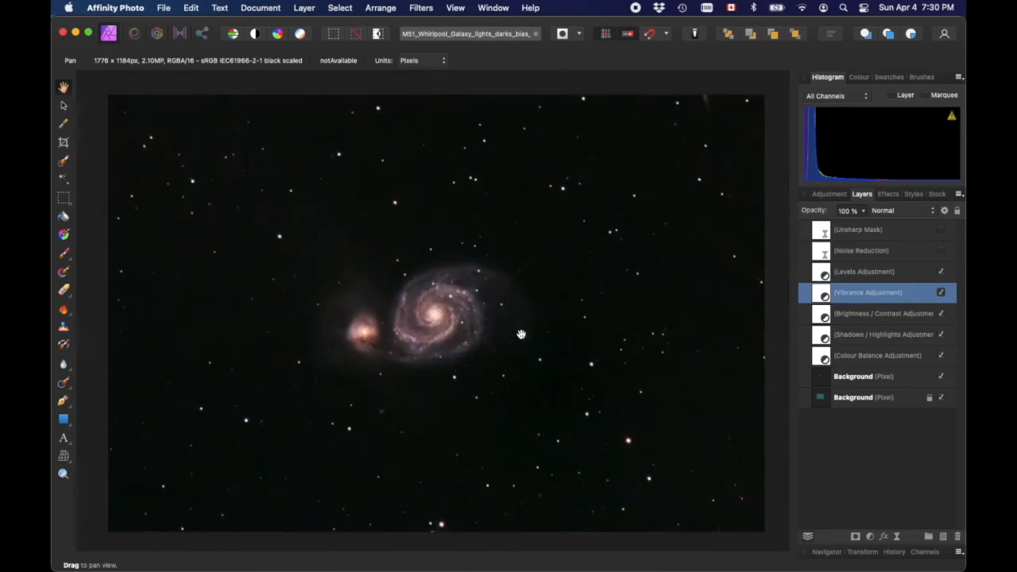
pyautogui.press('super+equal')
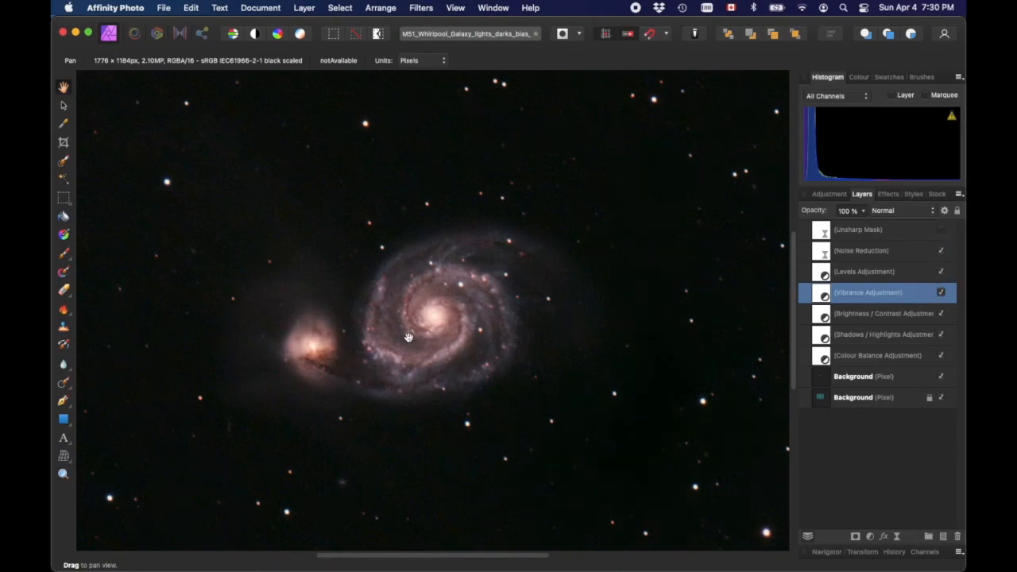
pyautogui.click(940, 231)
pyautogui.click(942, 231)
pyautogui.click(880, 454)
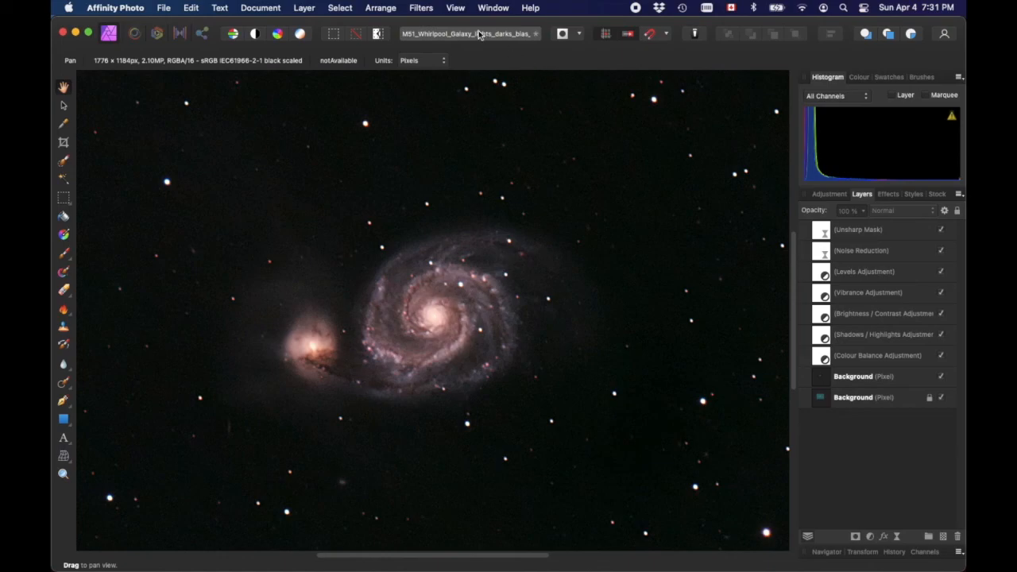
# Compare the standard Blur and Sharpen filters with the options offered for new live filter layers.
pyautogui.click(422, 8)
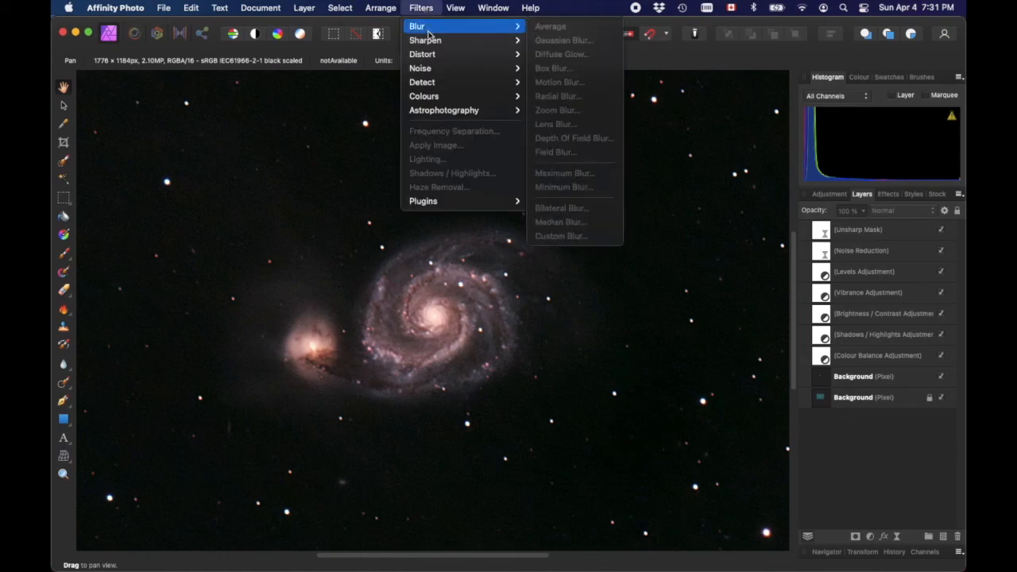
pyautogui.moveTo(429, 44)
pyautogui.moveTo(311, 10)
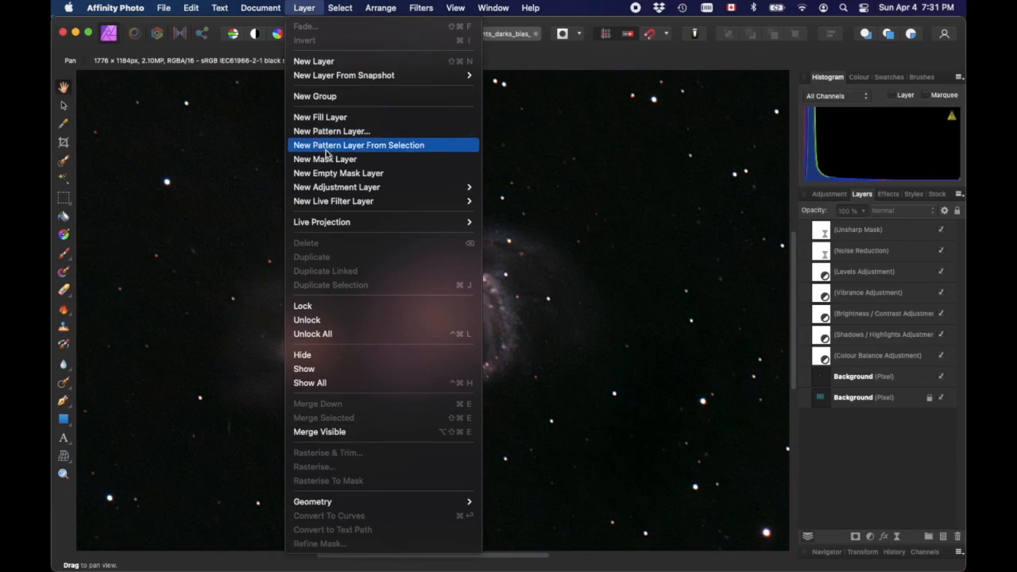
pyautogui.moveTo(339, 202)
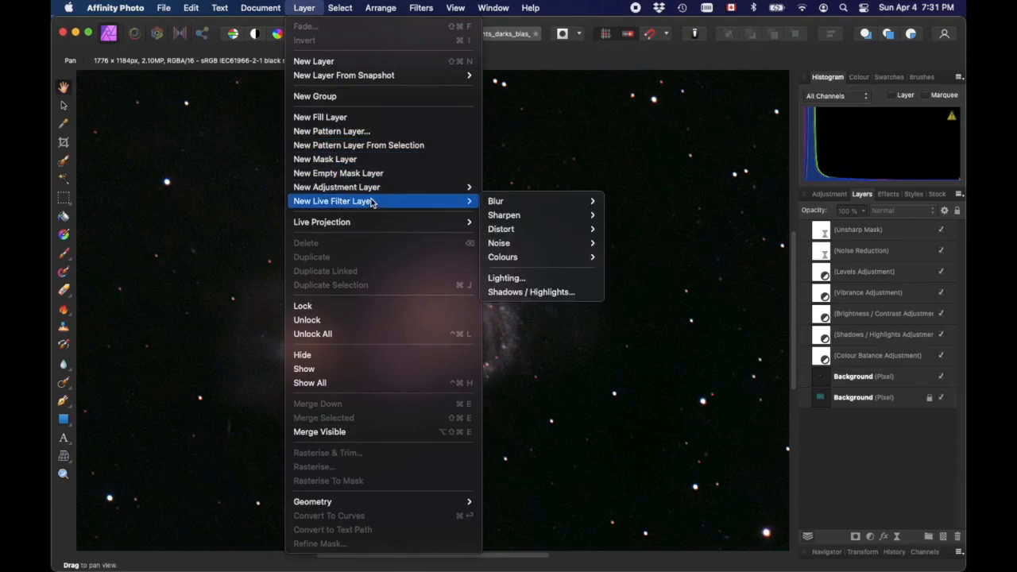
pyautogui.click(305, 9)
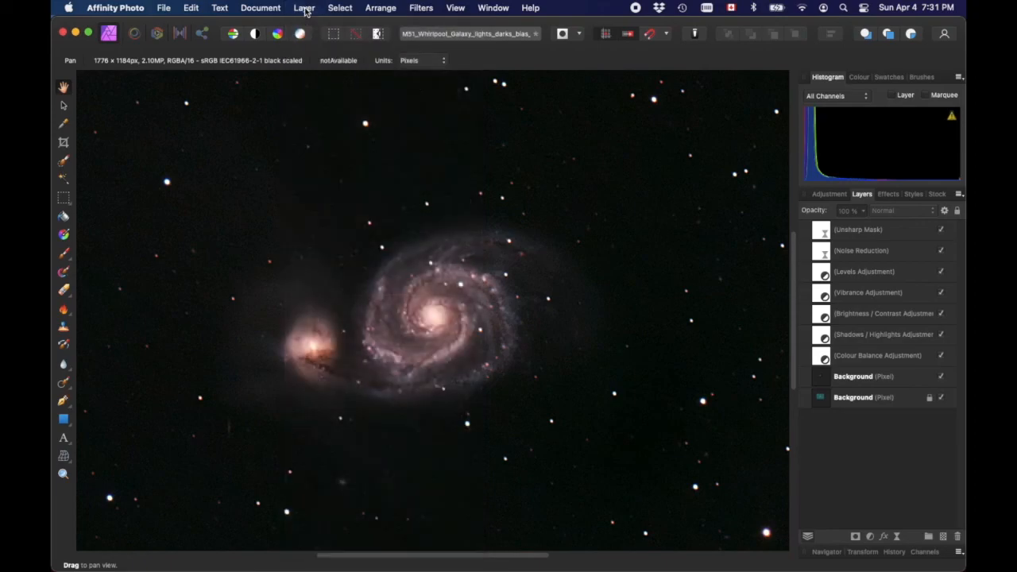